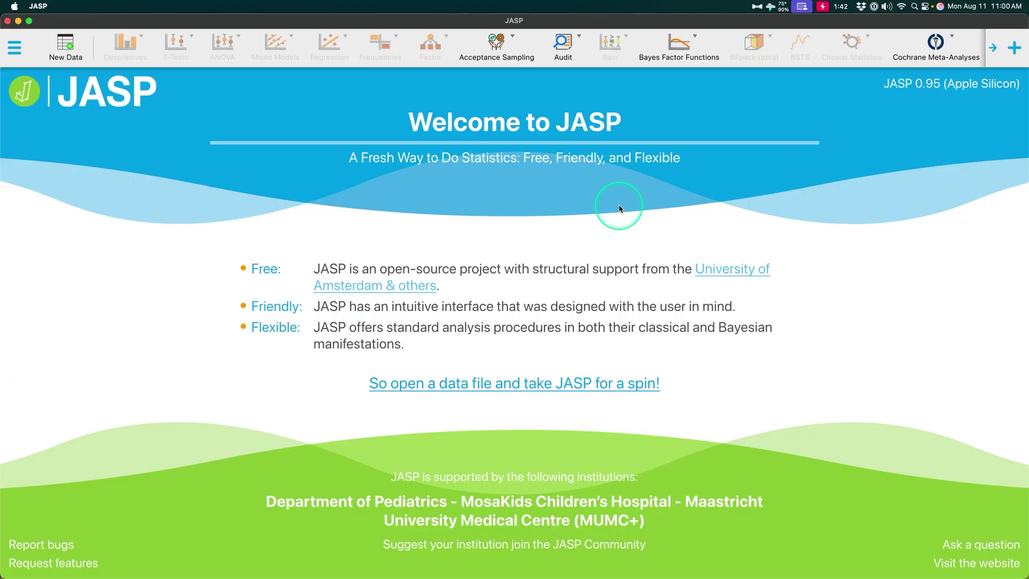
- Zoom into the JASP release notes and highlight the New modules heading and ESCI entry
left_click(639, 207)
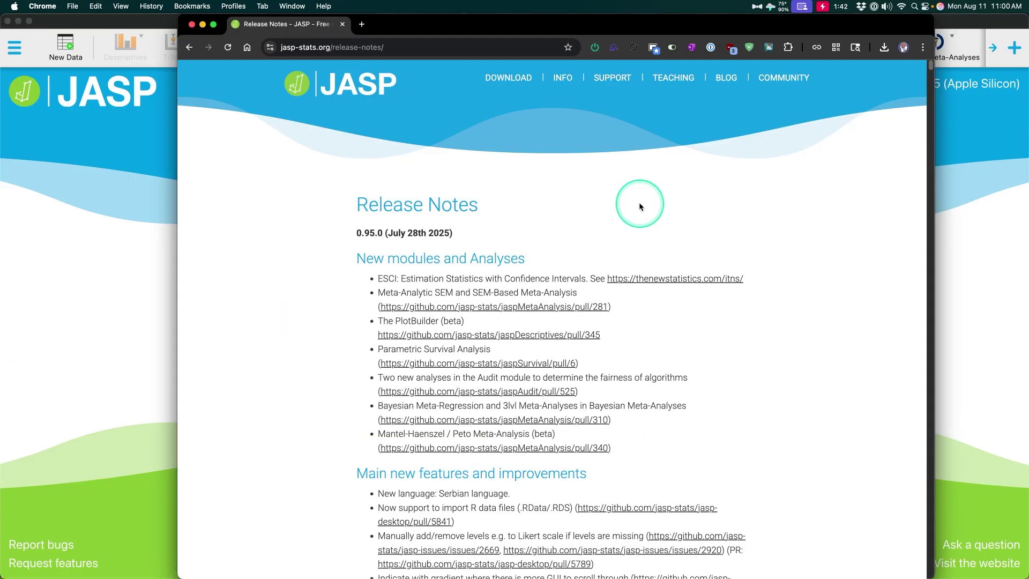
scroll(718, 237, "down", 2)
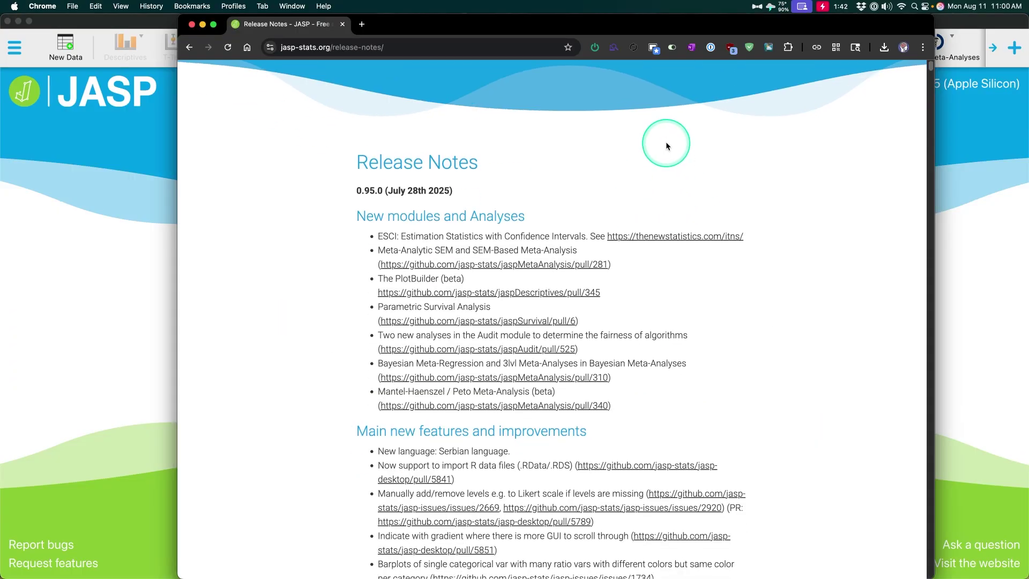
key("super+equal")
key("super+equal")
key("super+equal")
scroll(639, 110, "down", 1)
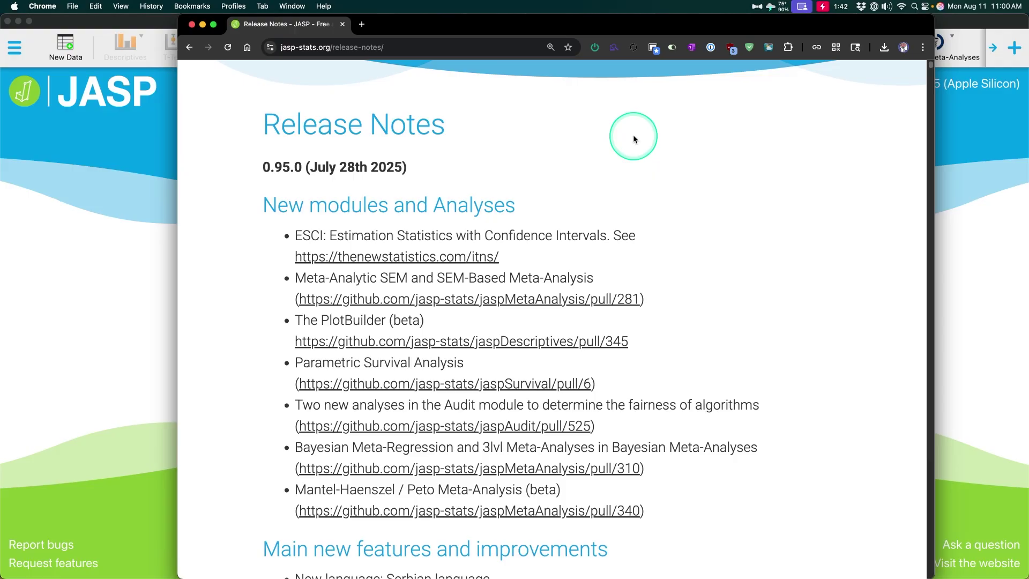
left_click_drag(405, 167, 263, 166)
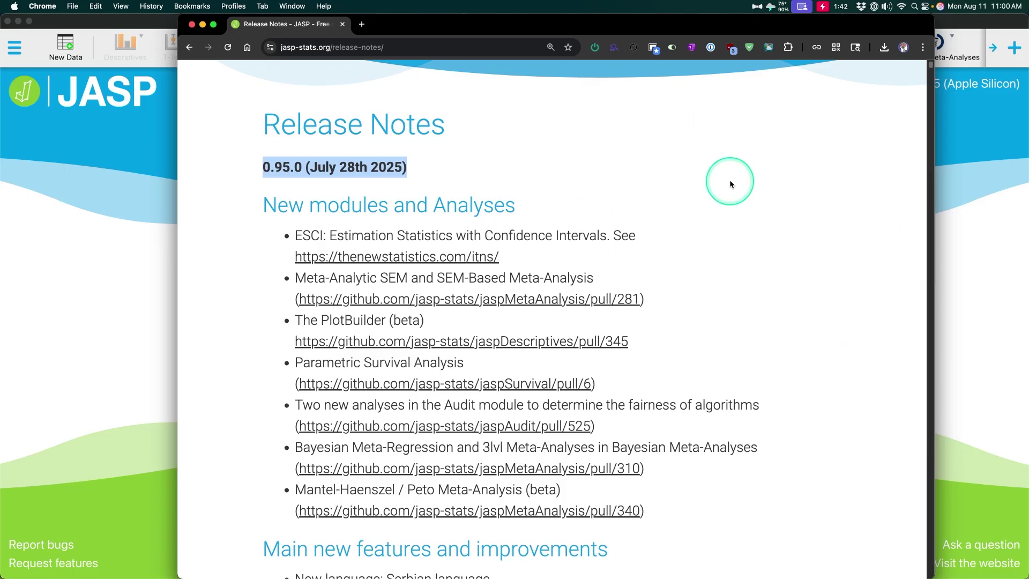
left_click_drag(257, 211, 690, 211)
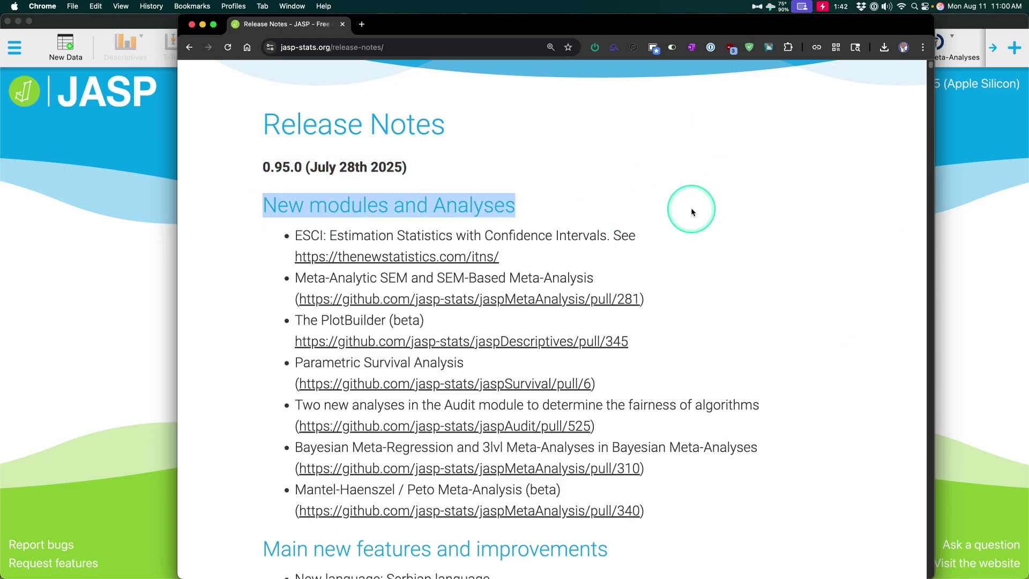
left_click(624, 234)
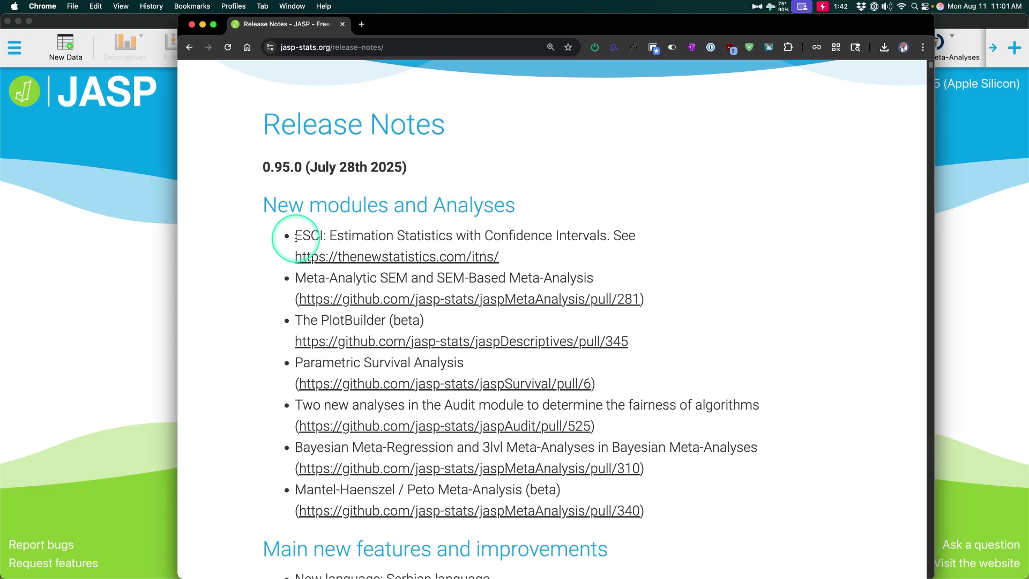
left_click_drag(269, 235, 611, 235)
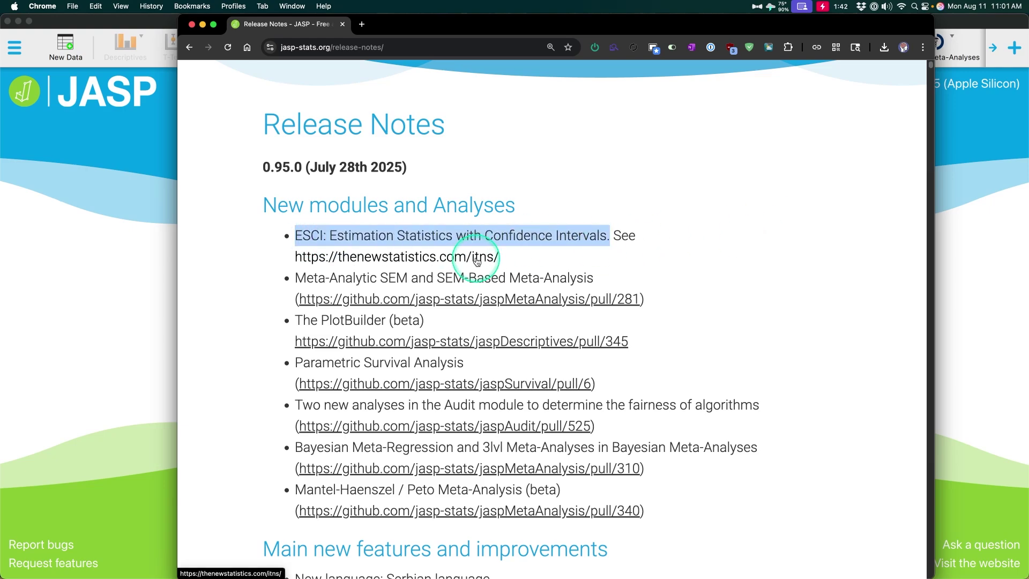
- Open the ESCI note's thenewstatistics.com/itns link in a new Chrome tab and view it
left_click(477, 261)
key("super+Left")
right_click(477, 256)
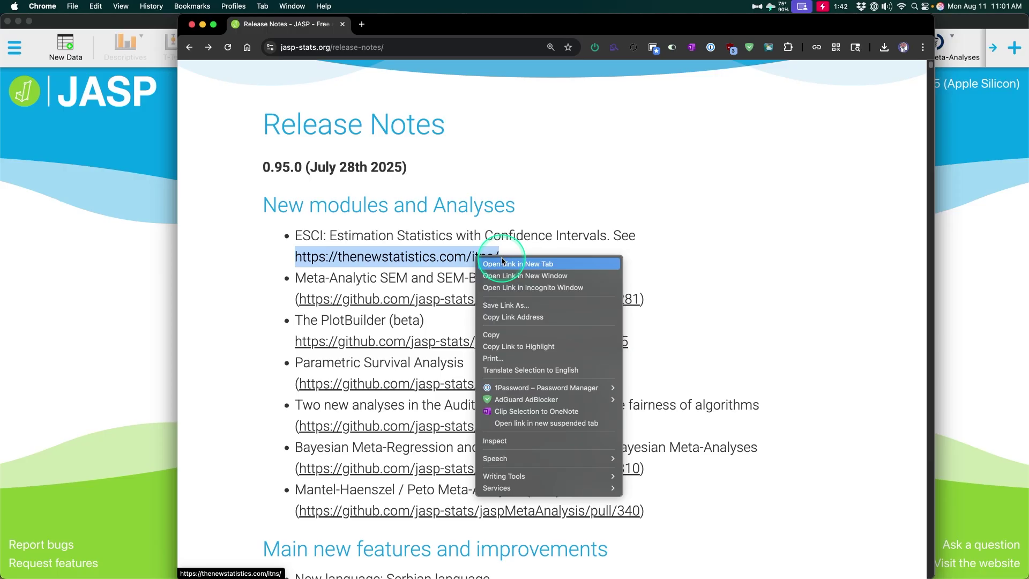
left_click(531, 244)
key("ctrl+Tab")
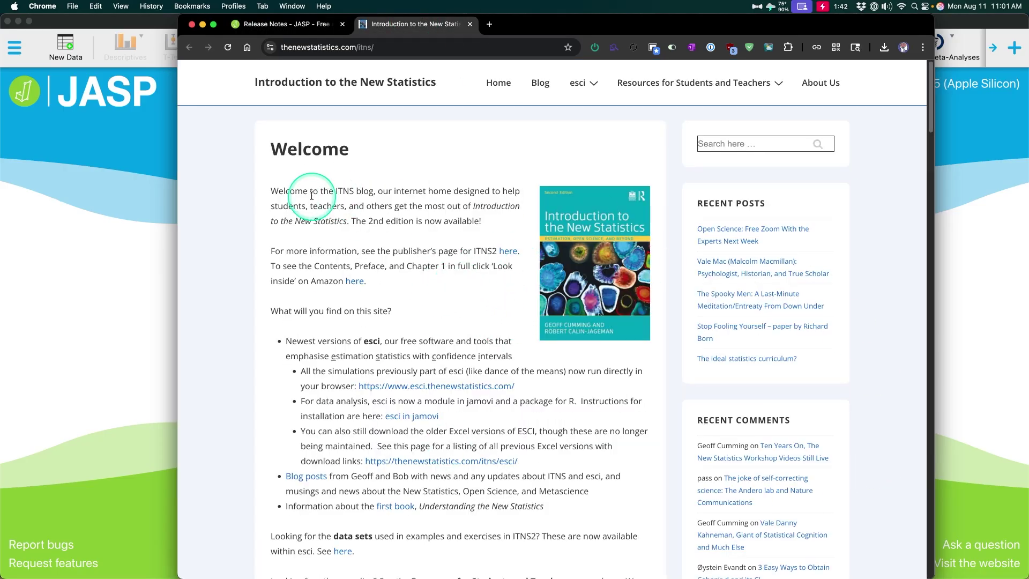
left_click_drag(336, 192, 353, 194)
left_click(371, 224)
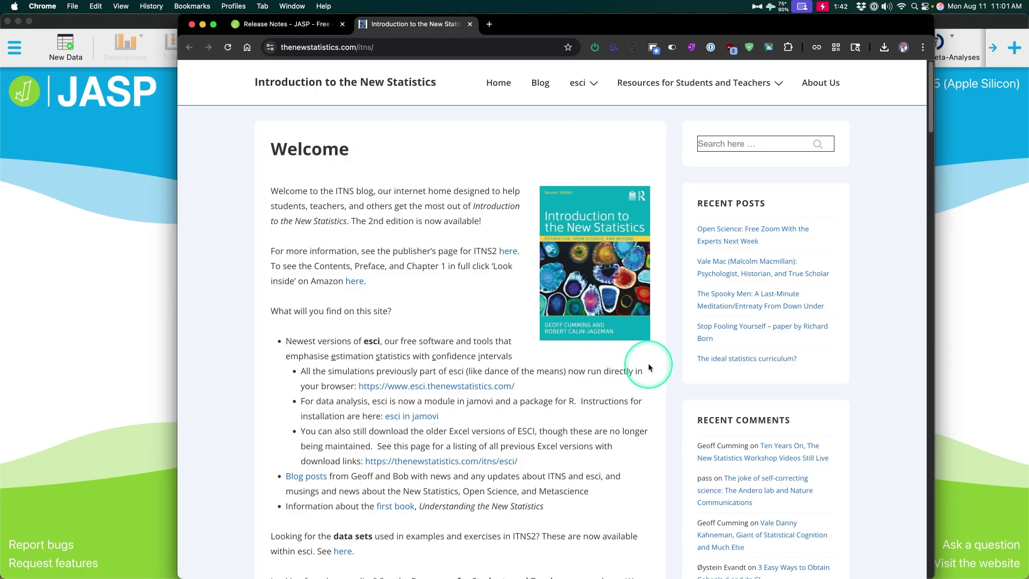
scroll(510, 280, "down", 3)
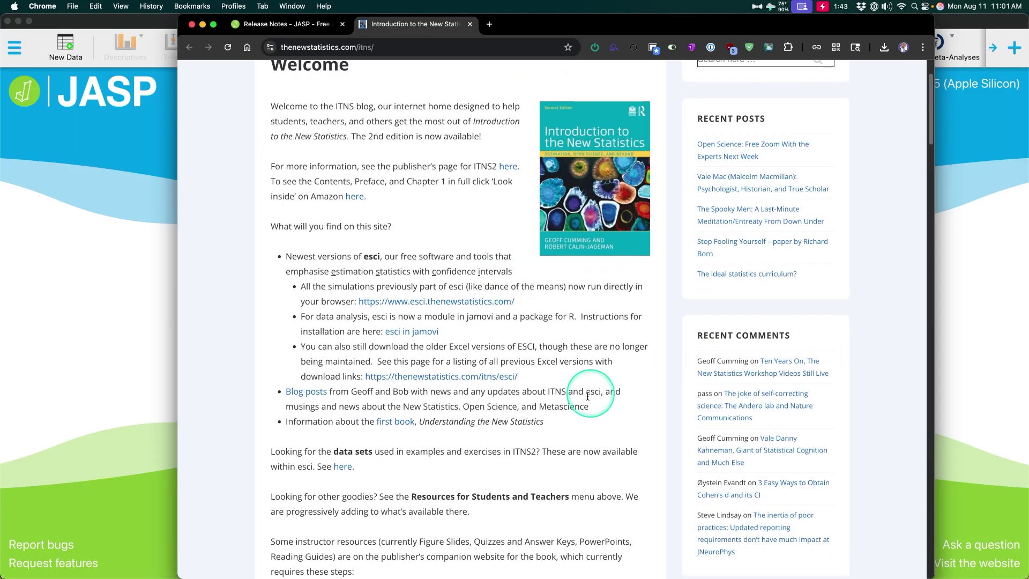
left_click_drag(331, 271, 513, 276)
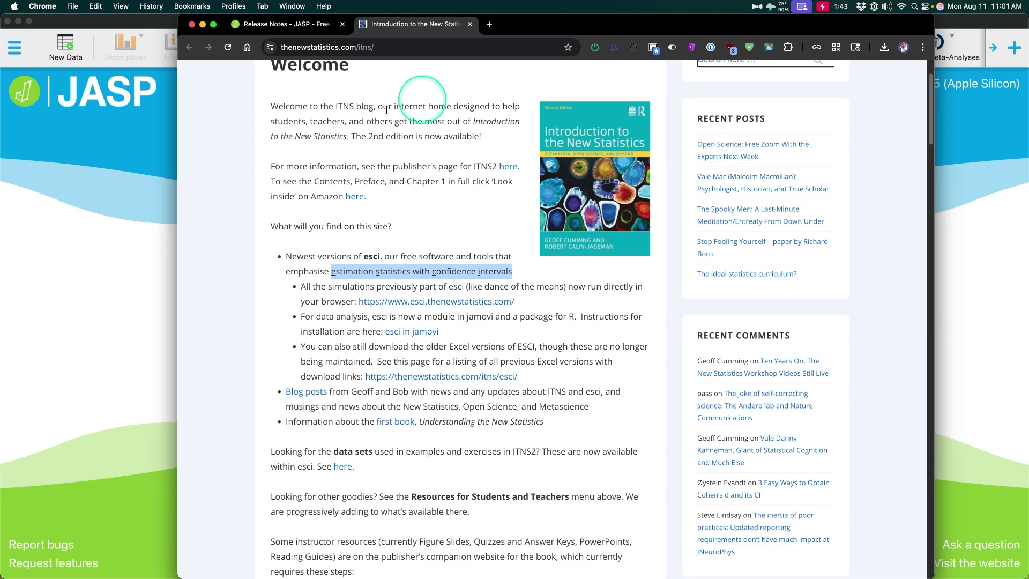
scroll(499, 333, "up", 3)
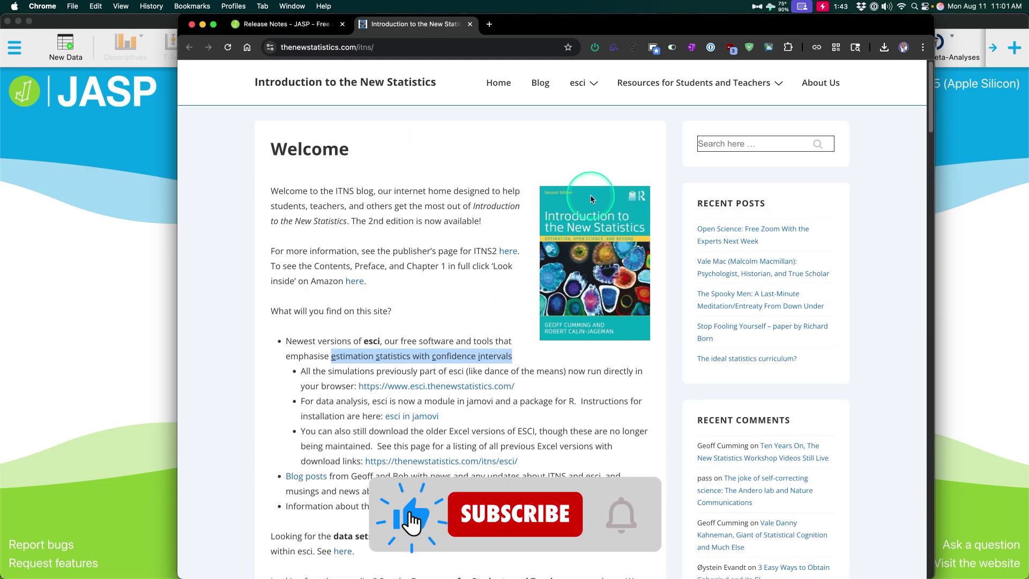
scroll(508, 186, "down", 20)
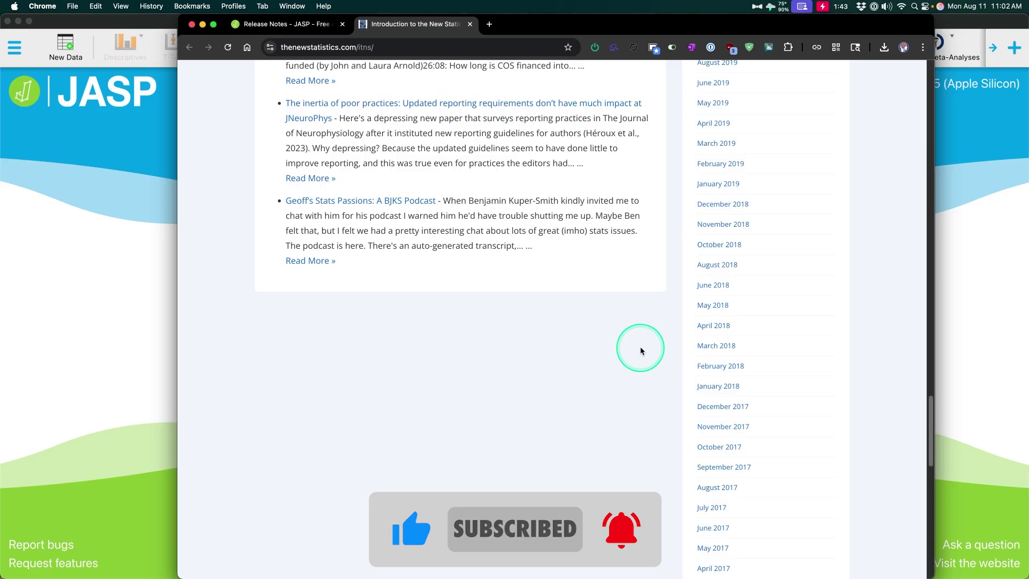
scroll(641, 350, "up", 15)
scroll(639, 348, "up", 15)
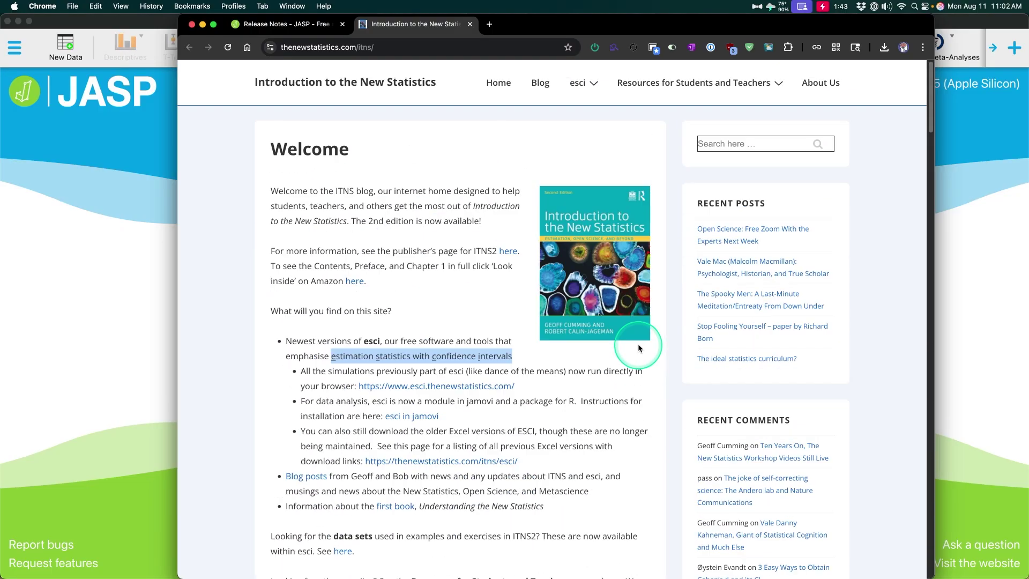
mouse_move(581, 85)
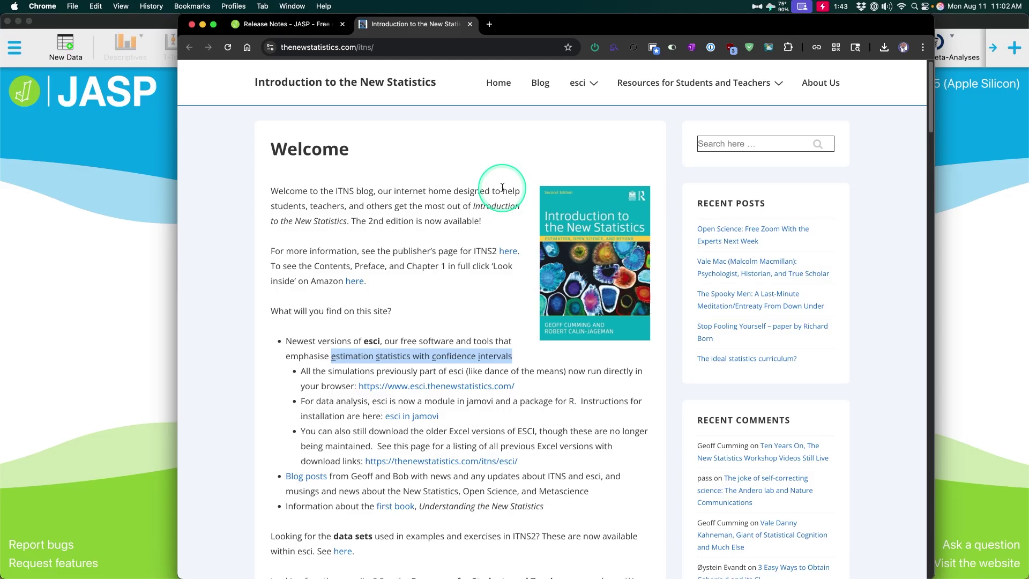
- Return to the Release Notes tab, then bring JASP forward and scroll its module ribbon right
left_click(309, 25)
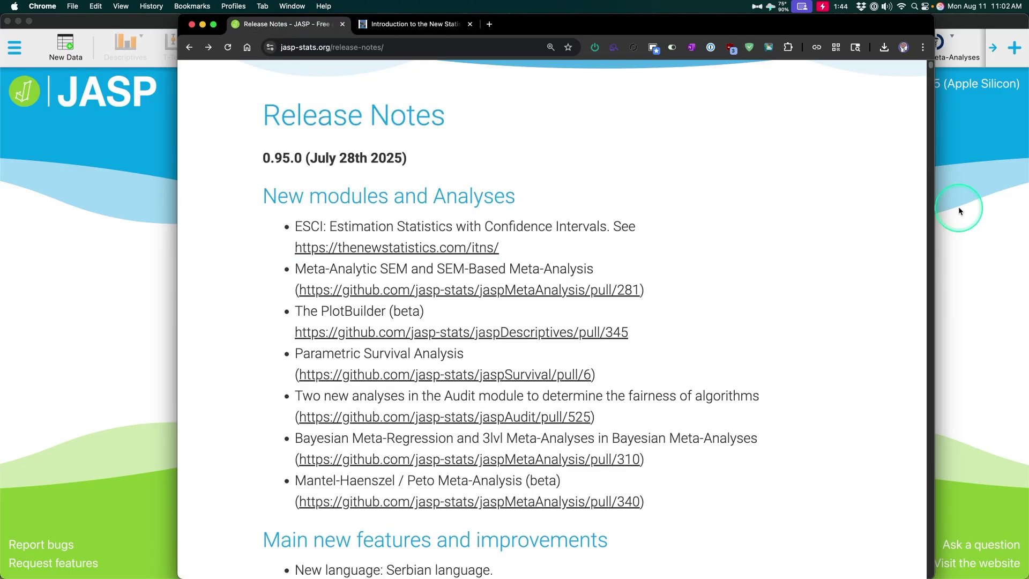
left_click(959, 211)
scroll(623, 48, "right", 1)
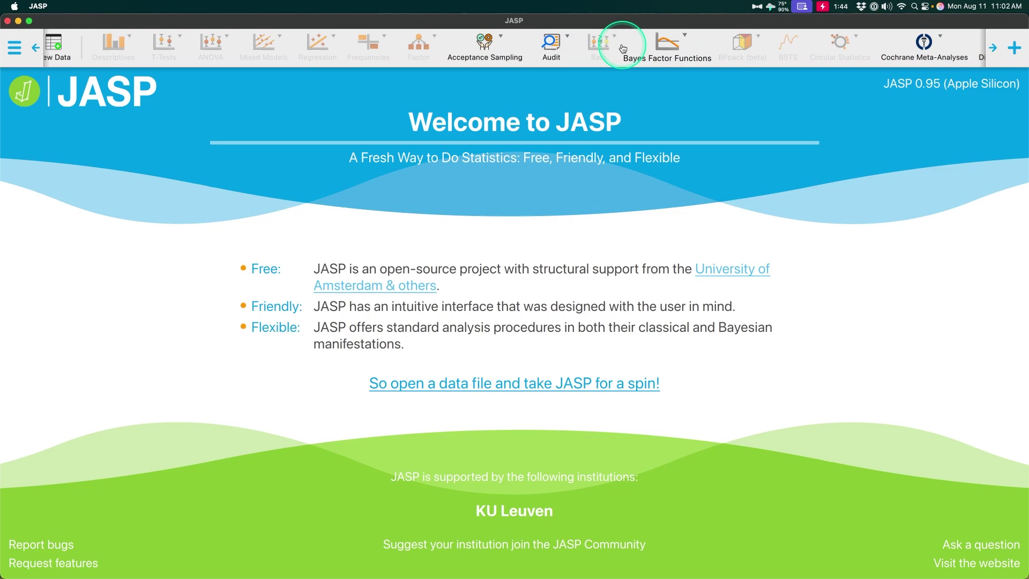
scroll(623, 48, "right", 15)
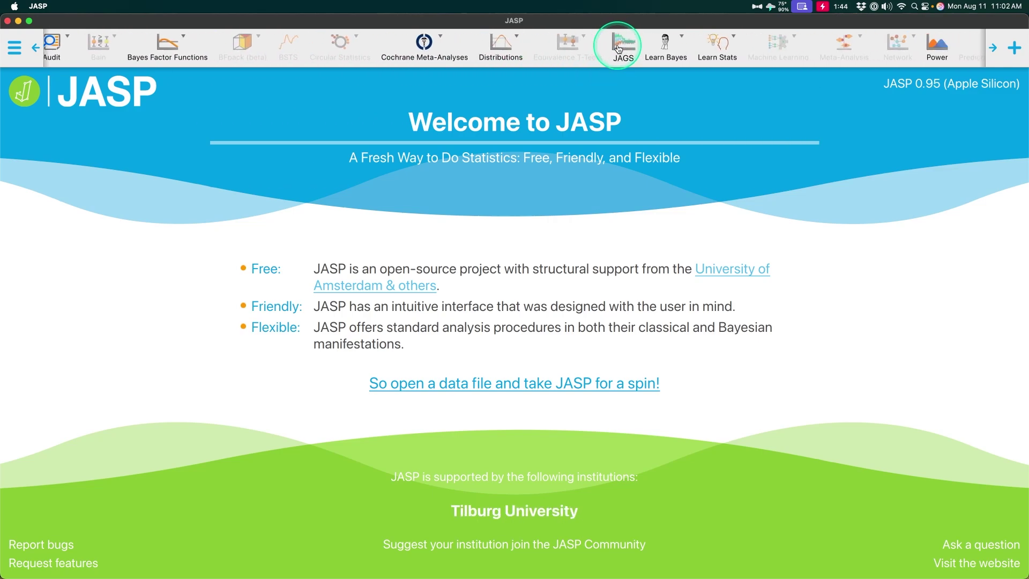
scroll(619, 48, "right", 12)
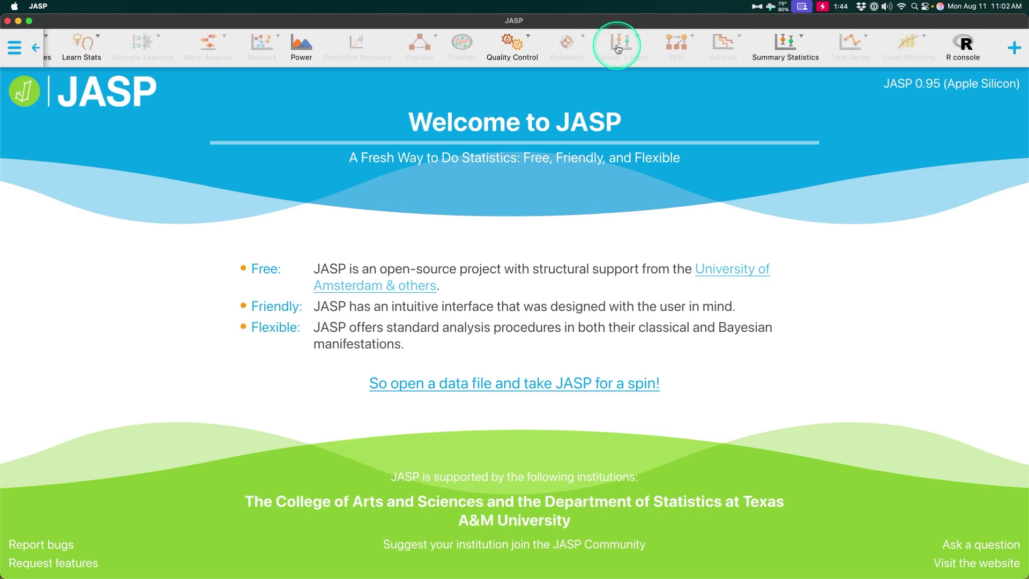
- Tick ESCI (Beta) in the available modules list and close the list
left_click(1012, 48)
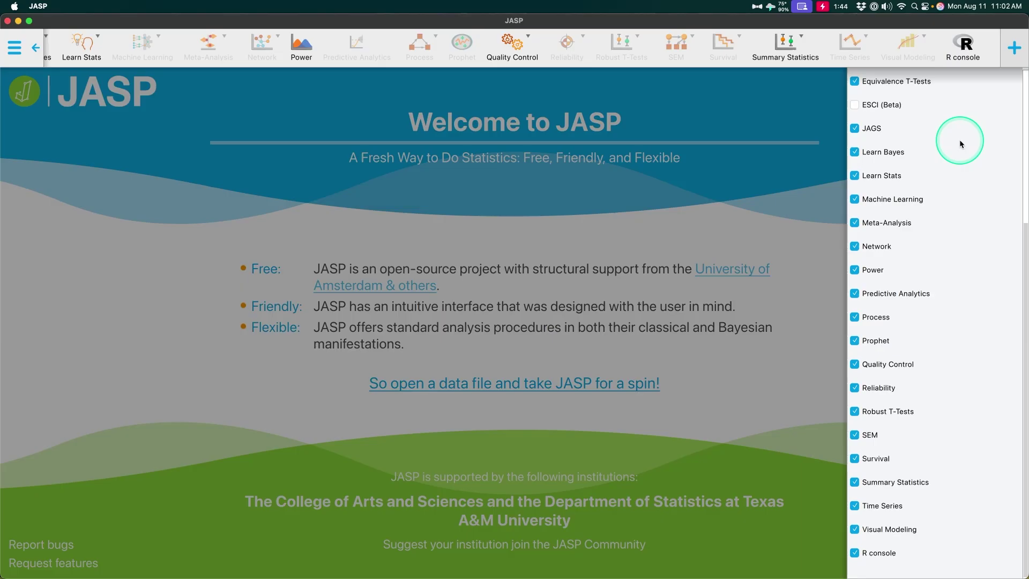
scroll(959, 142, "up", 5)
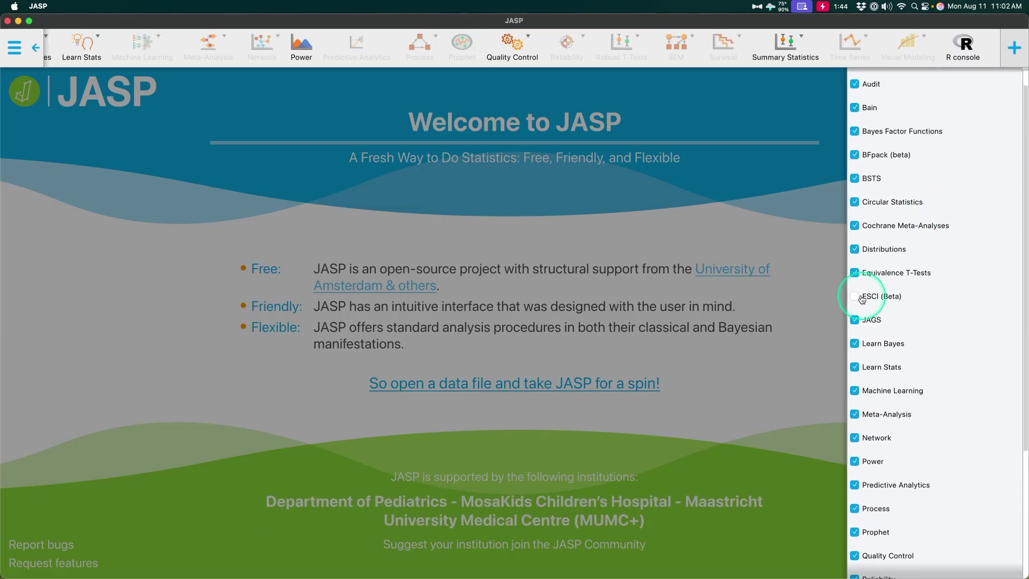
left_click(861, 298)
left_click(807, 117)
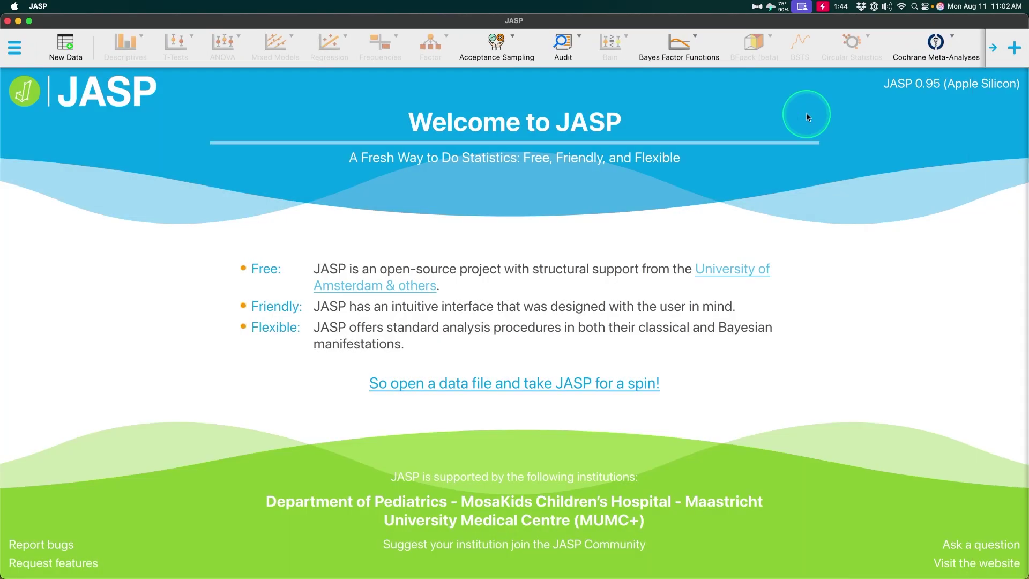
scroll(616, 43, "right", 10)
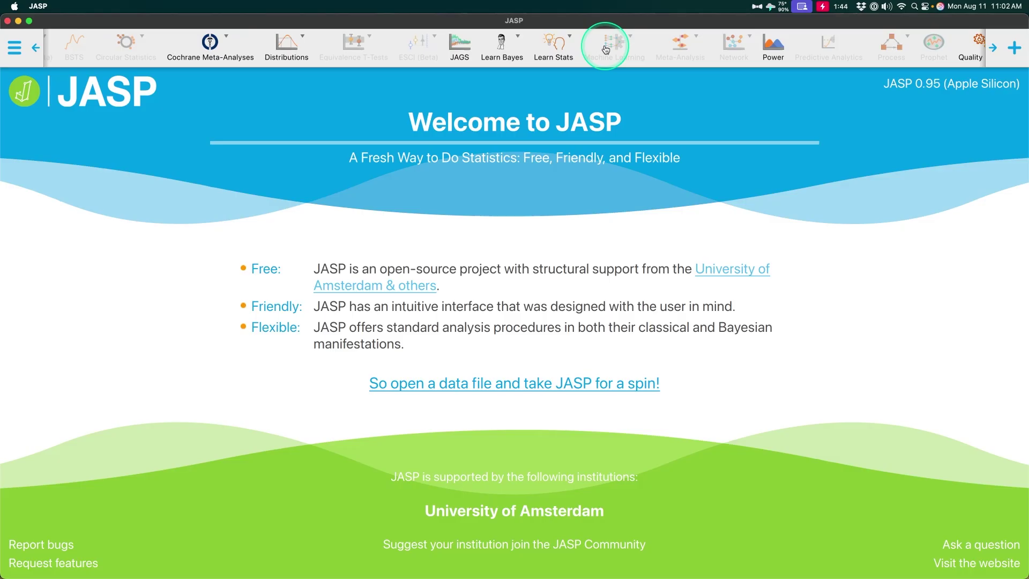
scroll(604, 47, "right", 5)
scroll(605, 47, "left", 15)
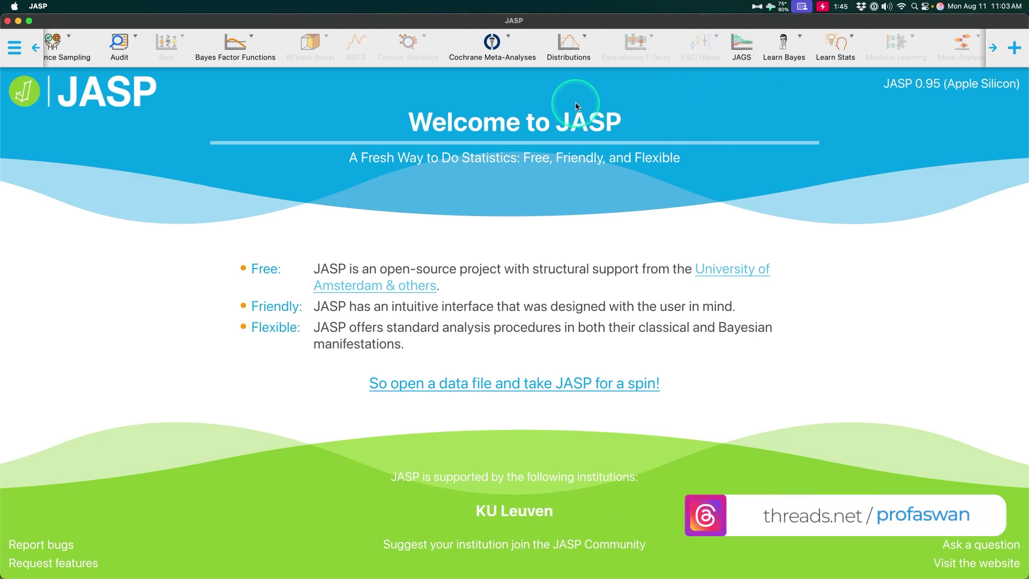
key("super+Tab")
scroll(504, 214, "down", 2)
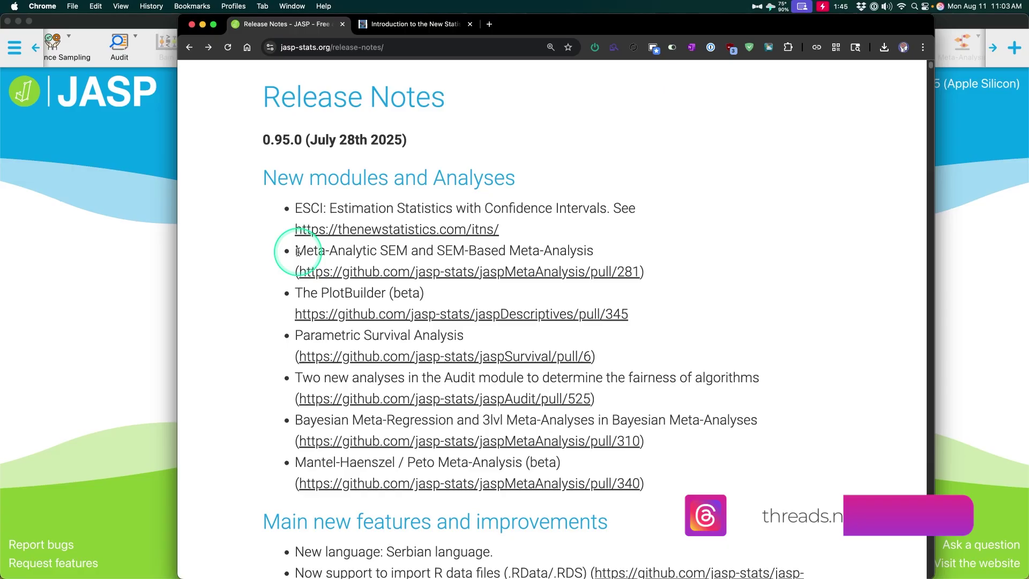
left_click_drag(298, 251, 634, 247)
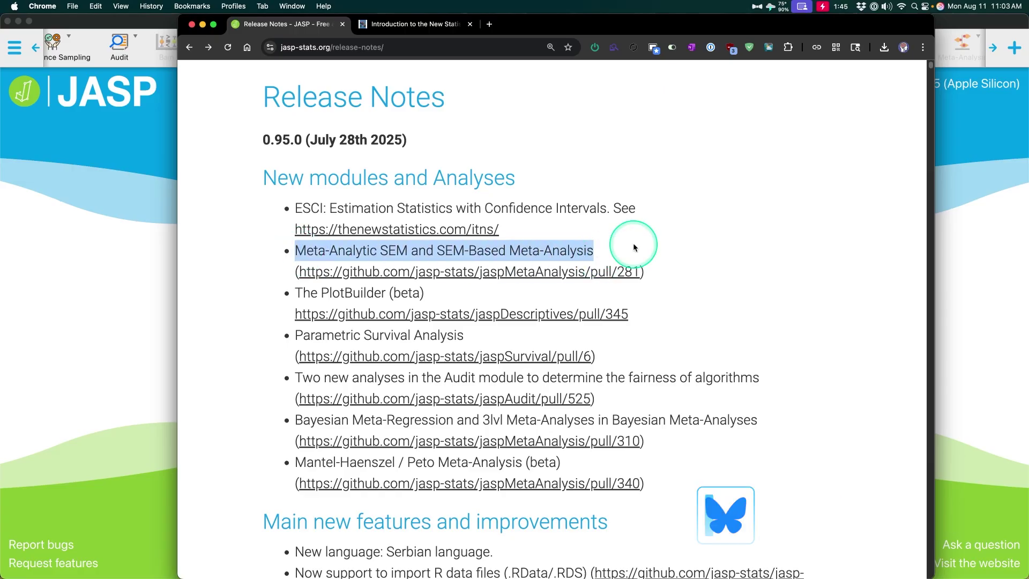
left_click(164, 237)
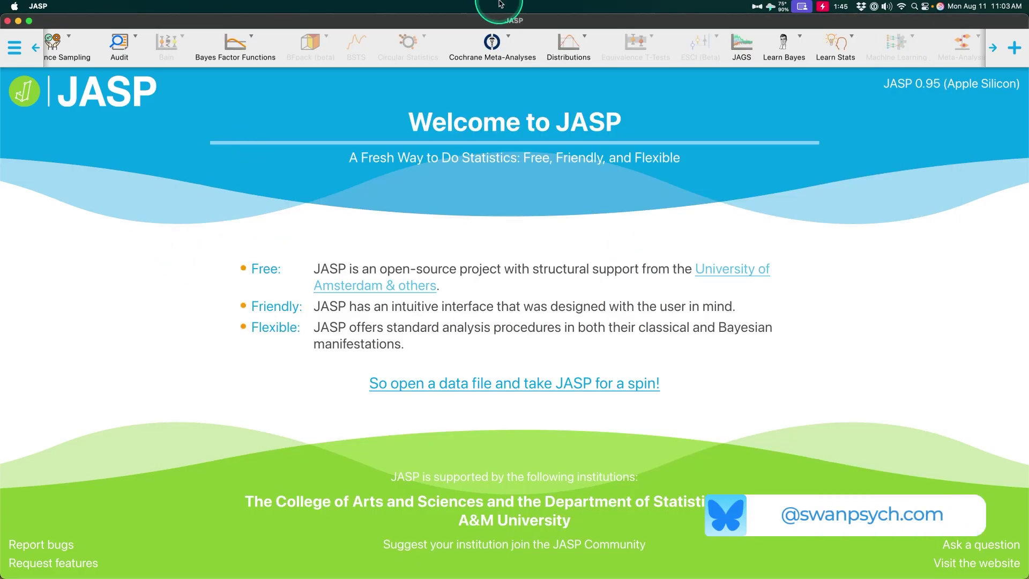
scroll(448, 41, "left", 10)
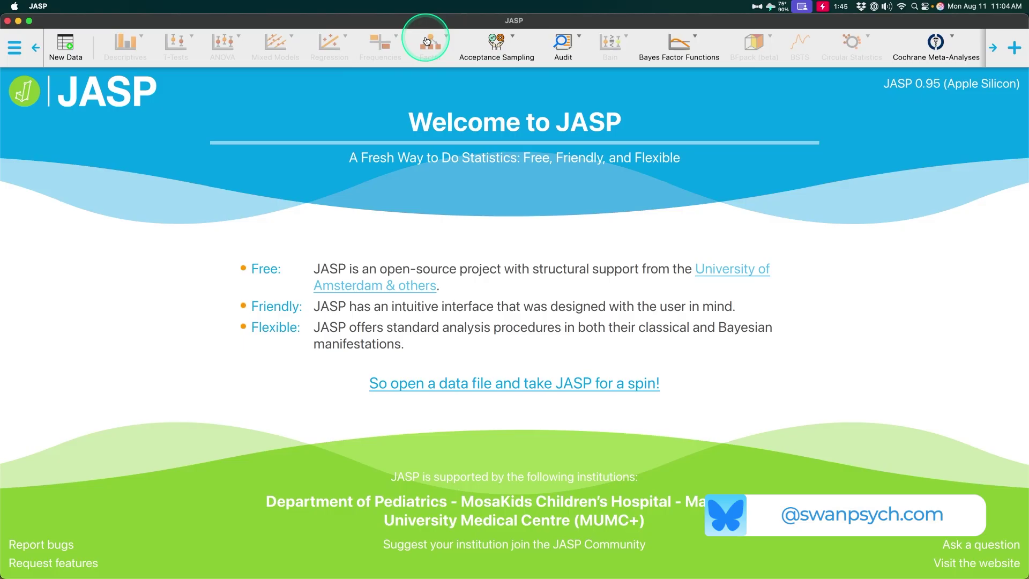
- Open the Sleep example from Data Library > 1. Descriptives
left_click(15, 56)
left_click(32, 105)
left_click(101, 87)
left_click(123, 220)
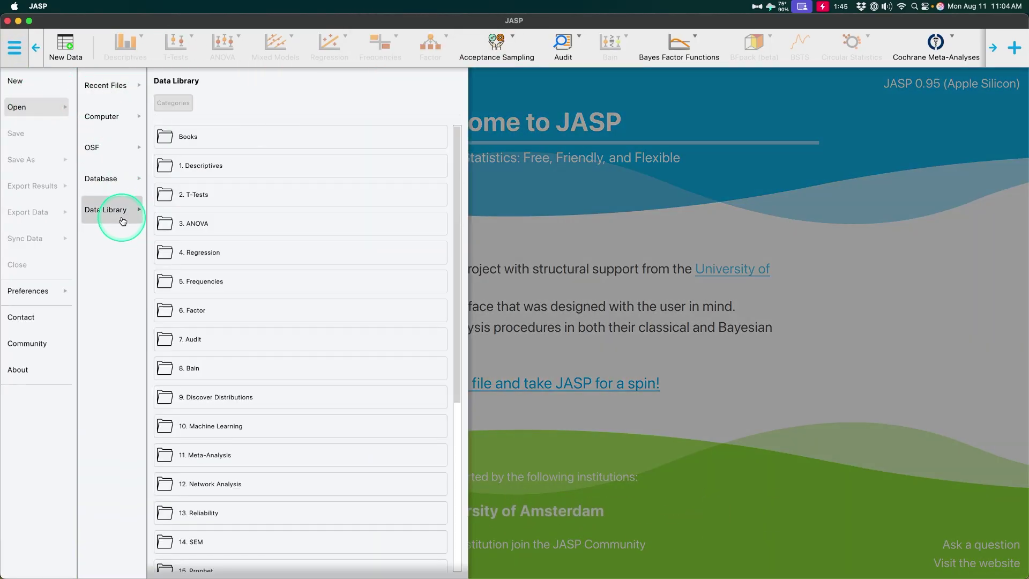
scroll(394, 216, "down", 10)
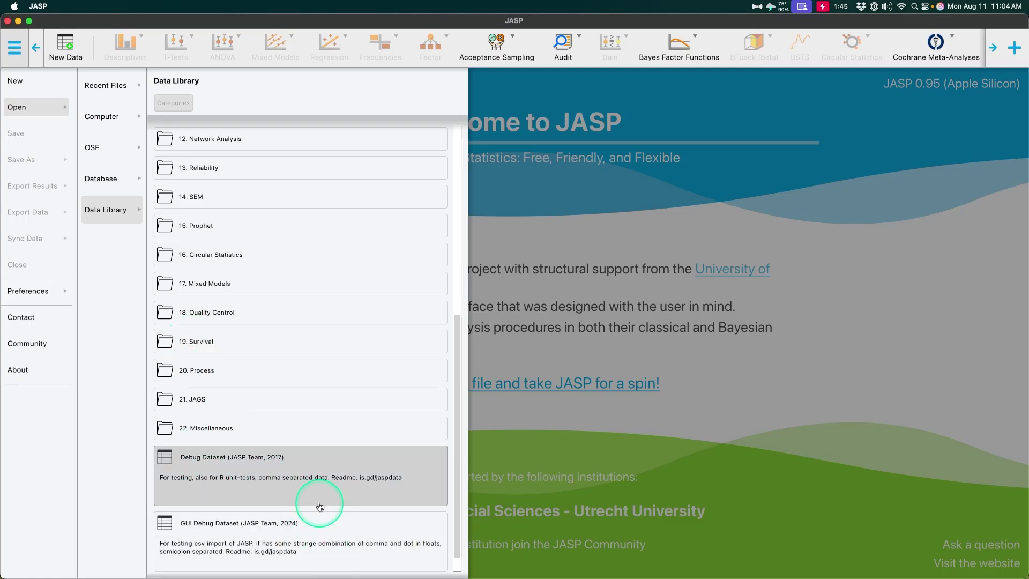
scroll(317, 498, "up", 2)
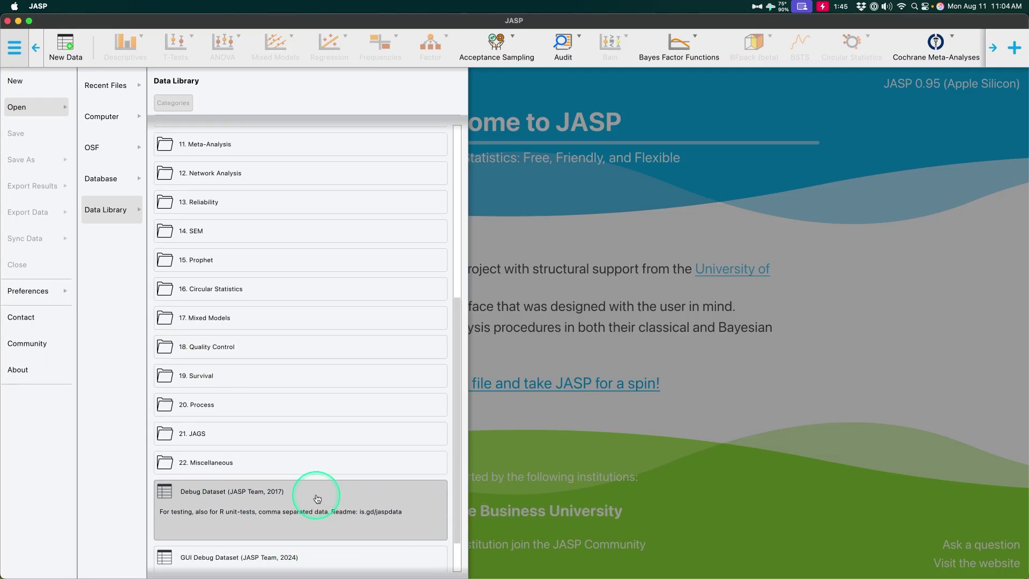
scroll(317, 498, "up", 15)
left_click(273, 166)
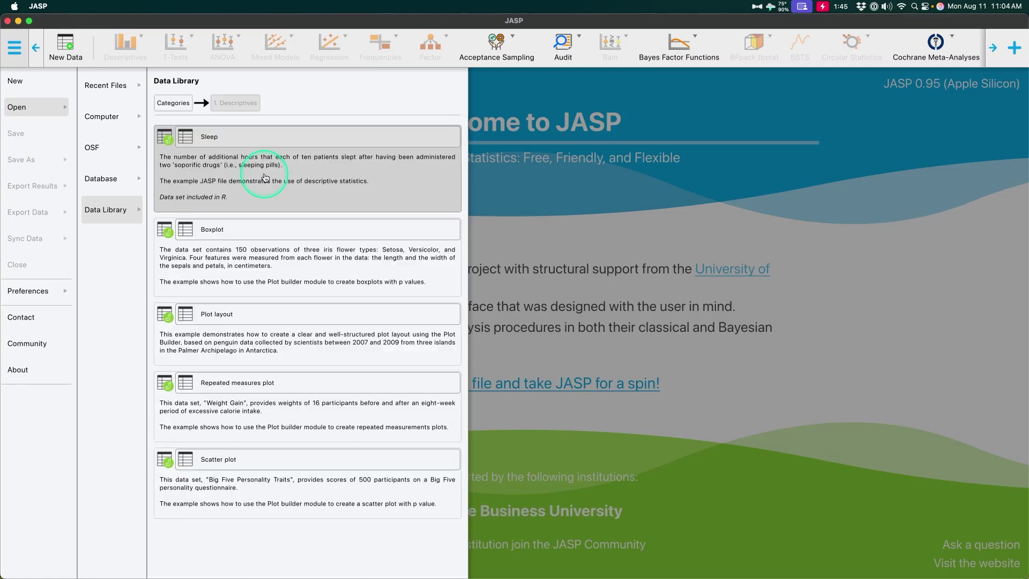
left_click(293, 179)
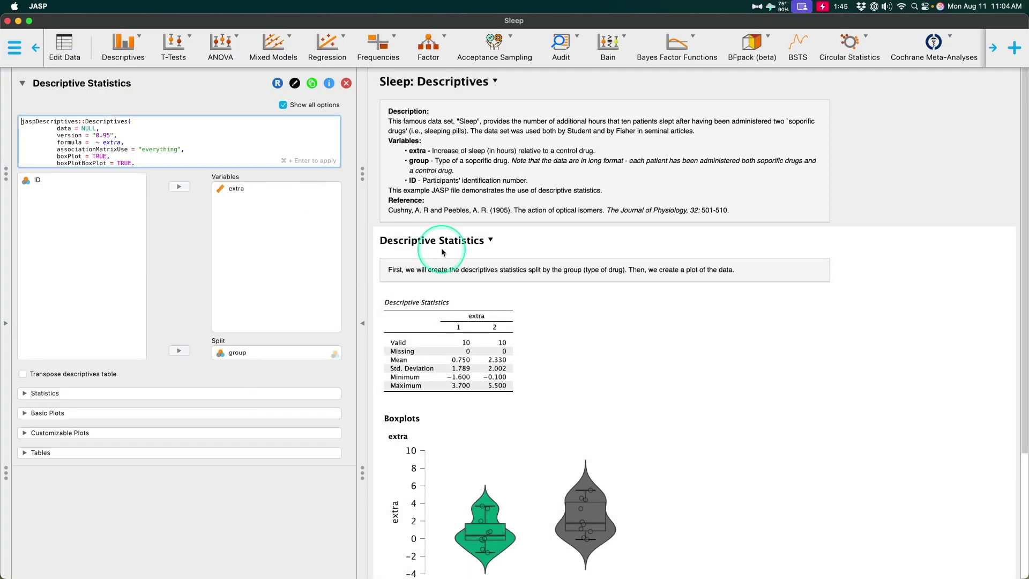
- Show the Sleep data table full width and browse Factor, Regression, Mixed Models and Meta-Analysis menus
left_click(6, 304)
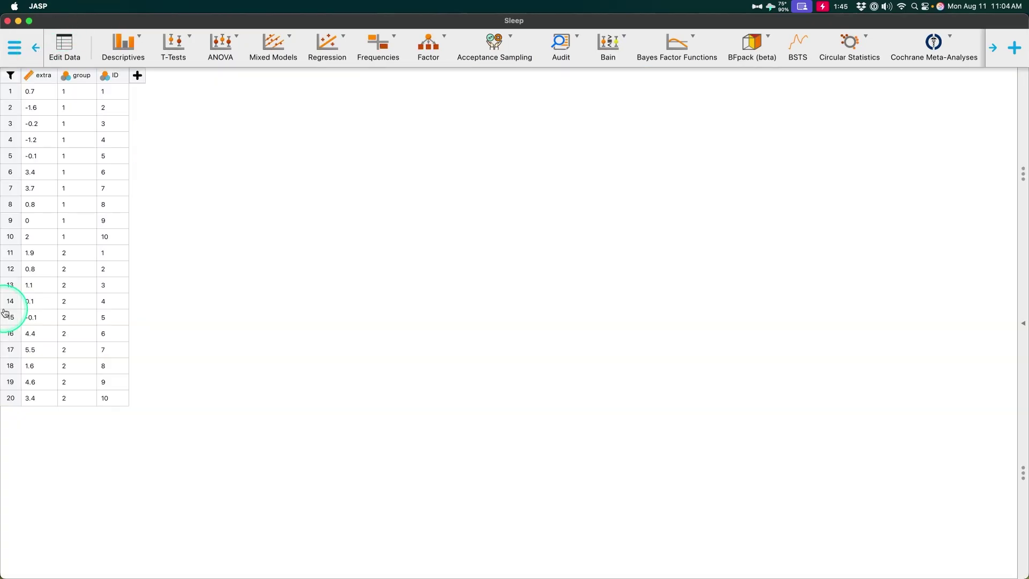
left_click(445, 41)
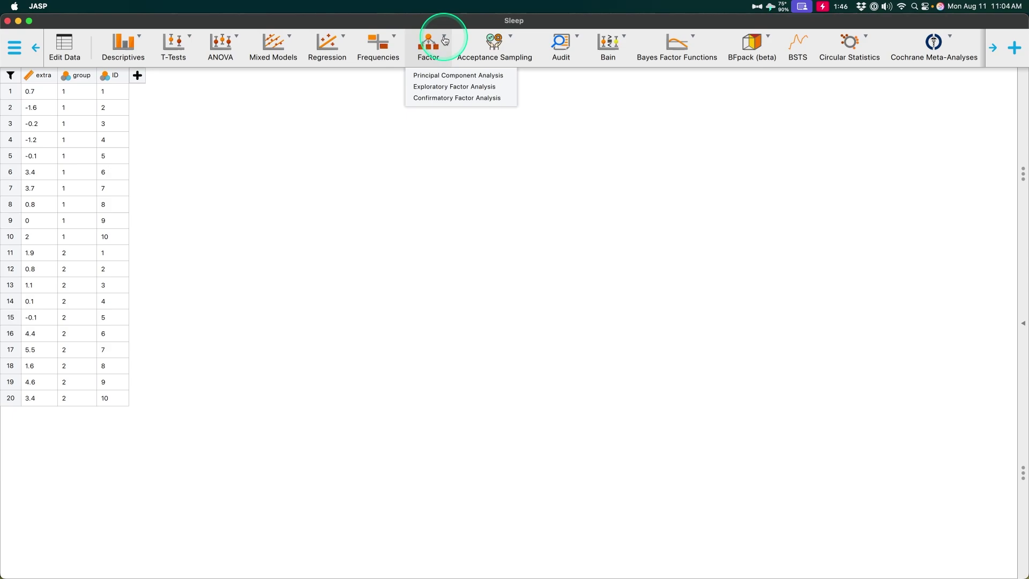
scroll(436, 62, "right", 5)
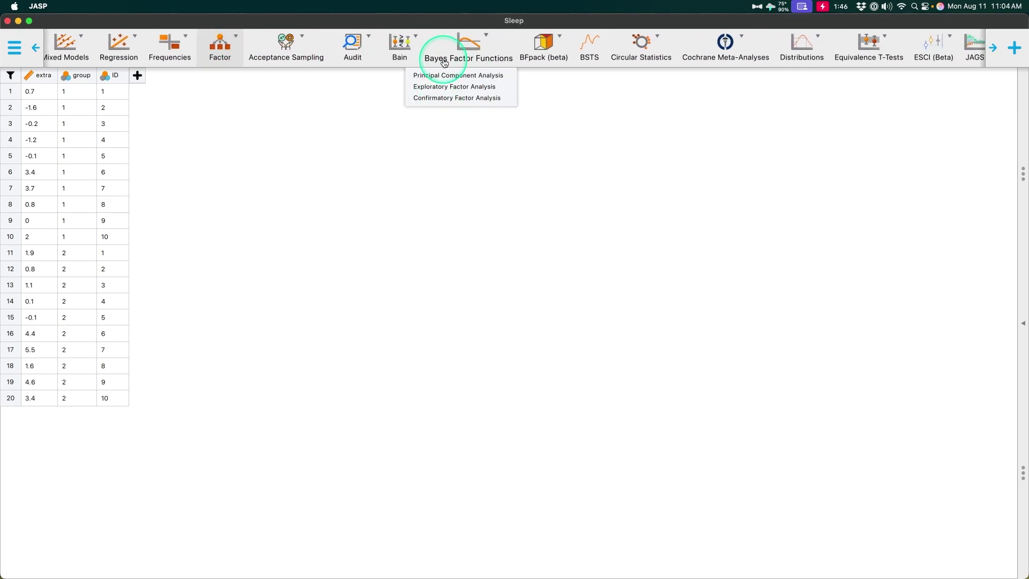
scroll(442, 63, "left", 5)
left_click(331, 38)
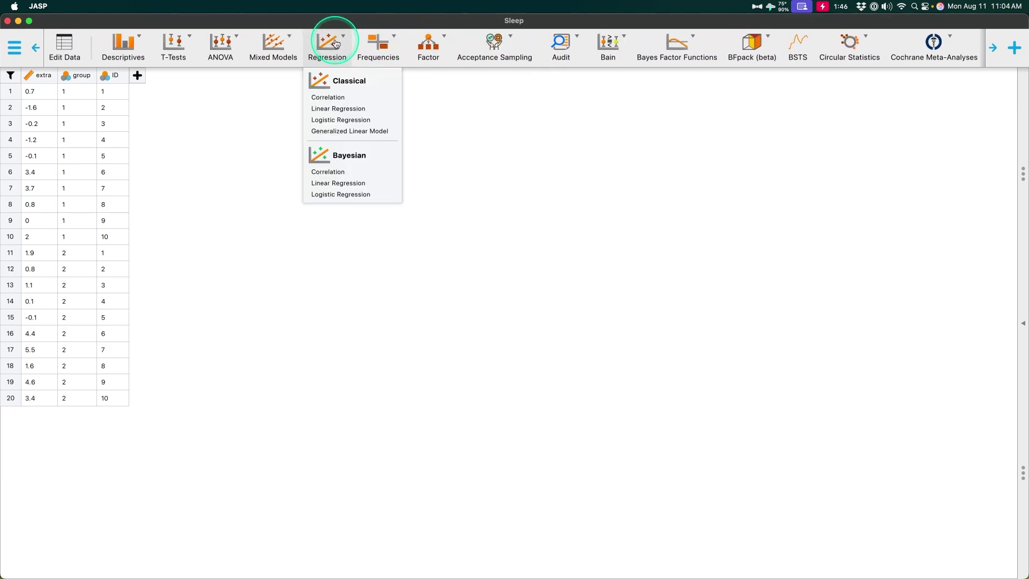
left_click(283, 43)
scroll(386, 47, "right", 10)
left_click(500, 45)
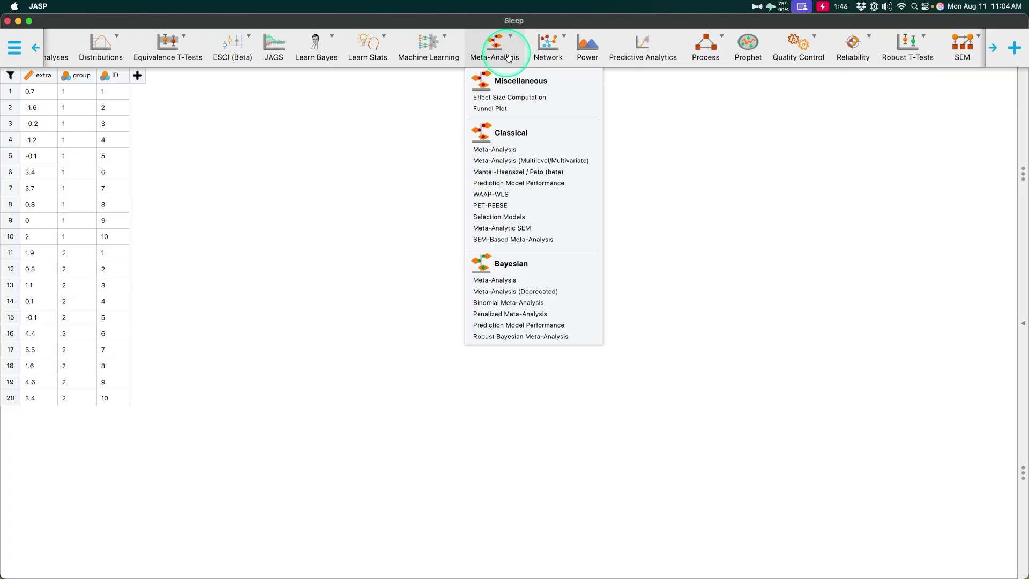
- Add a Meta-Analytic SEM analysis and click into its Model 1 syntax box
left_click(504, 228)
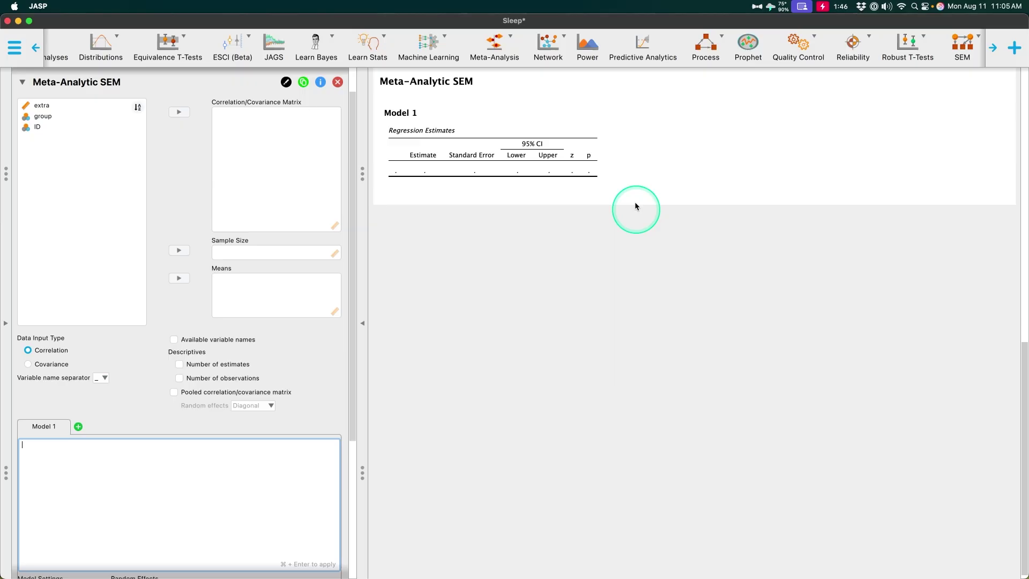
scroll(330, 402, "down", 2)
scroll(474, 381, "up", 3)
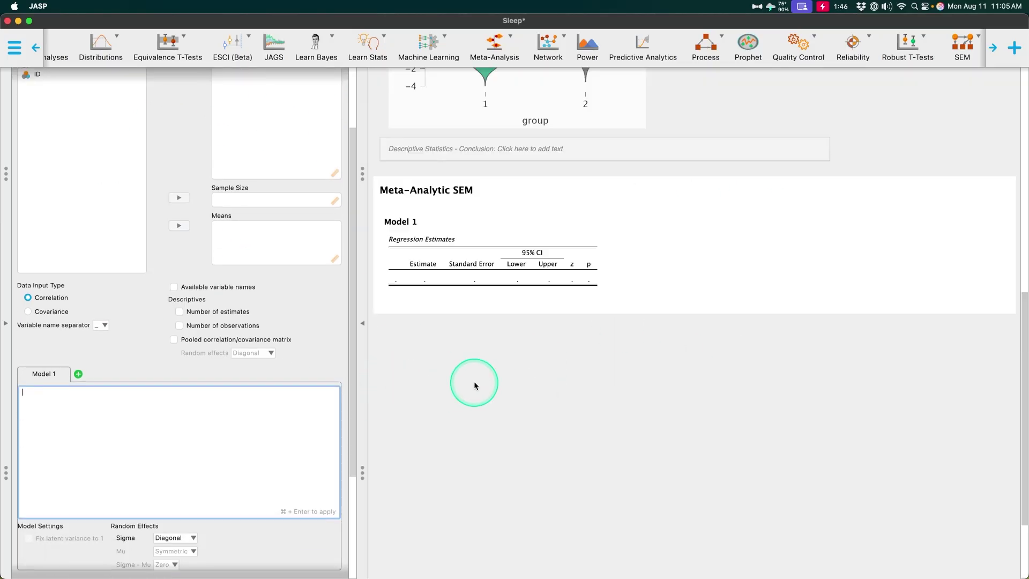
scroll(352, 260, "up", 3)
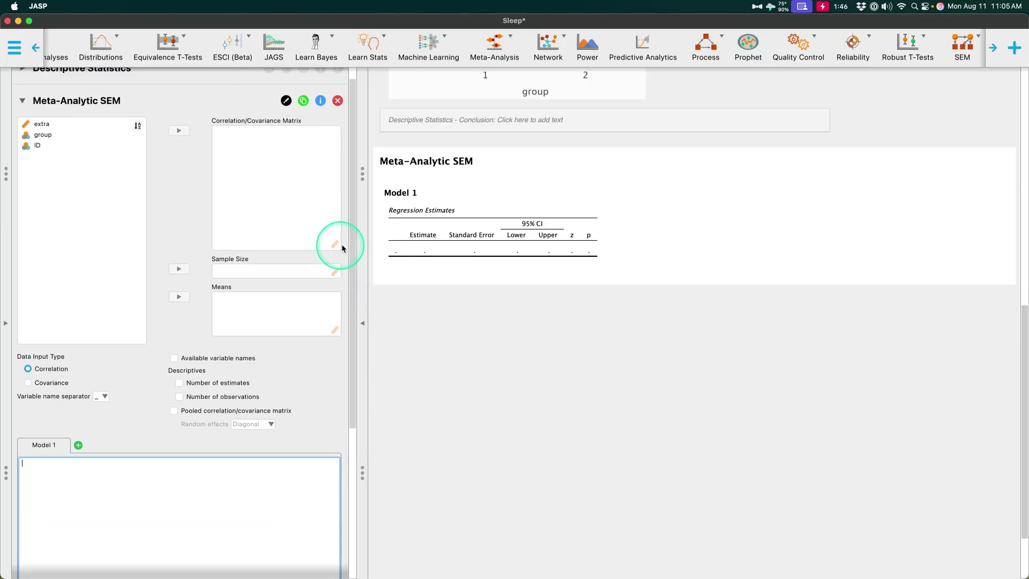
scroll(277, 307, "down", 3)
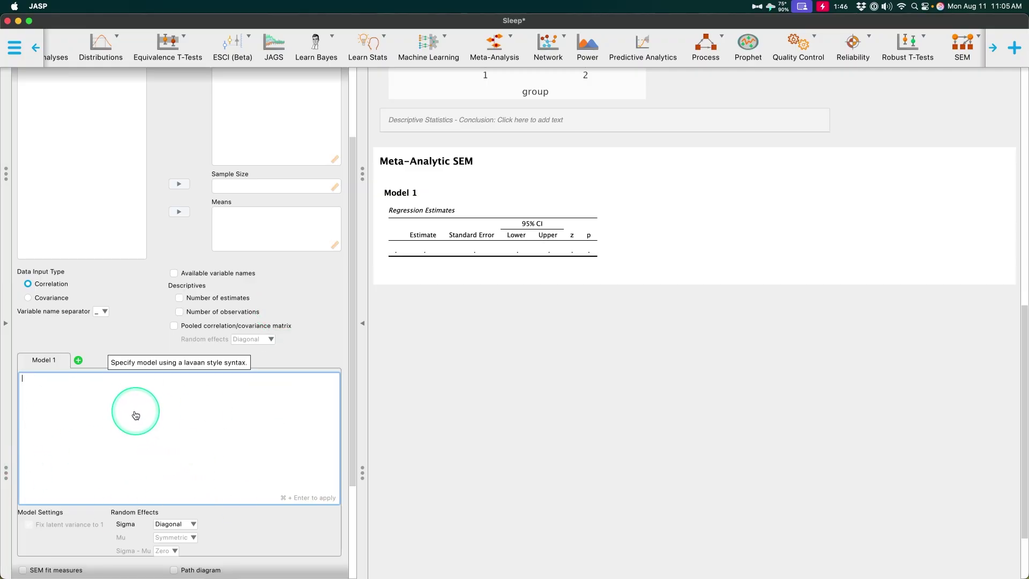
left_click(177, 397)
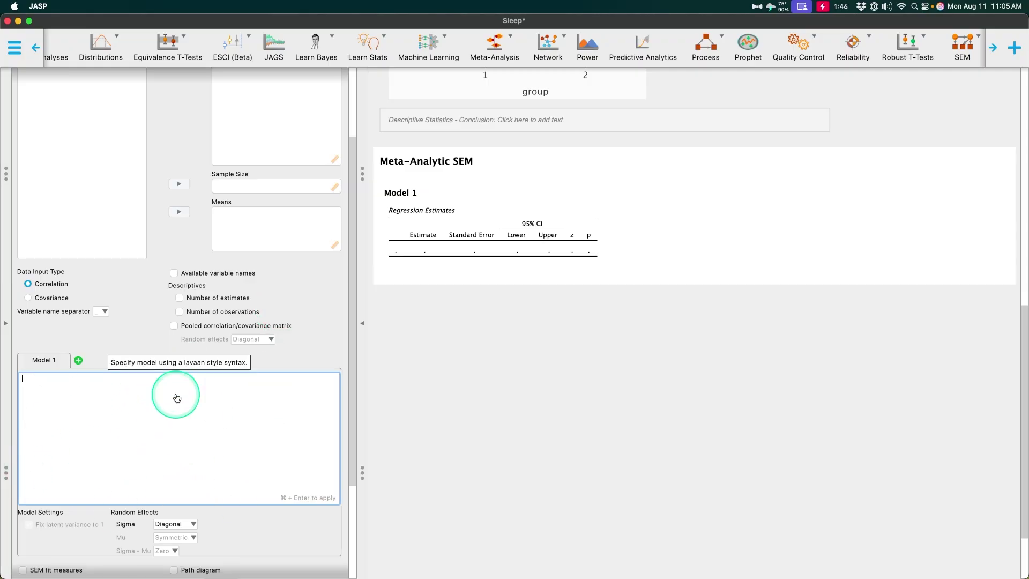
scroll(272, 391, "up", 4)
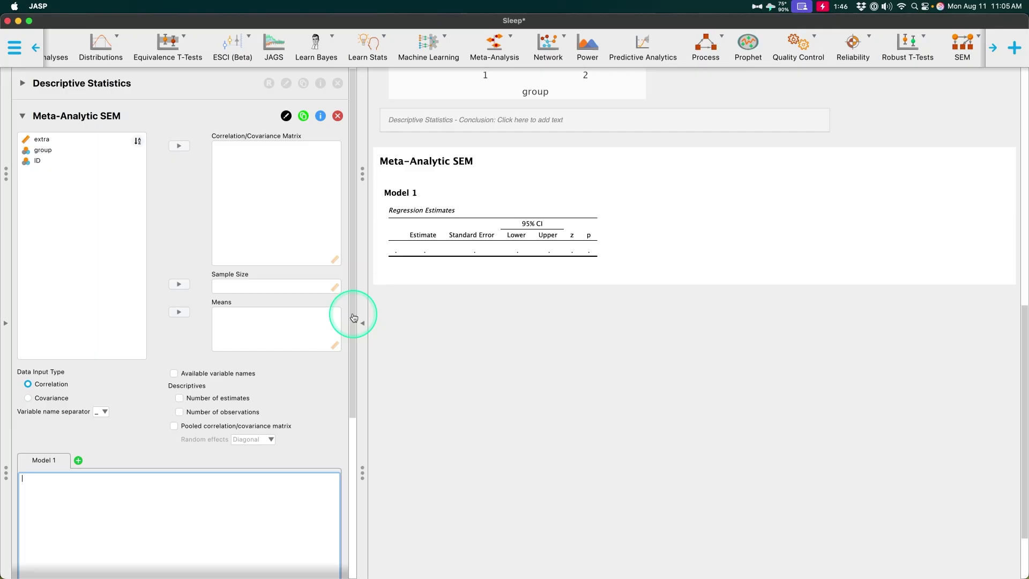
- Move extra into the Correlation/Covariance Matrix field
double_click(42, 139)
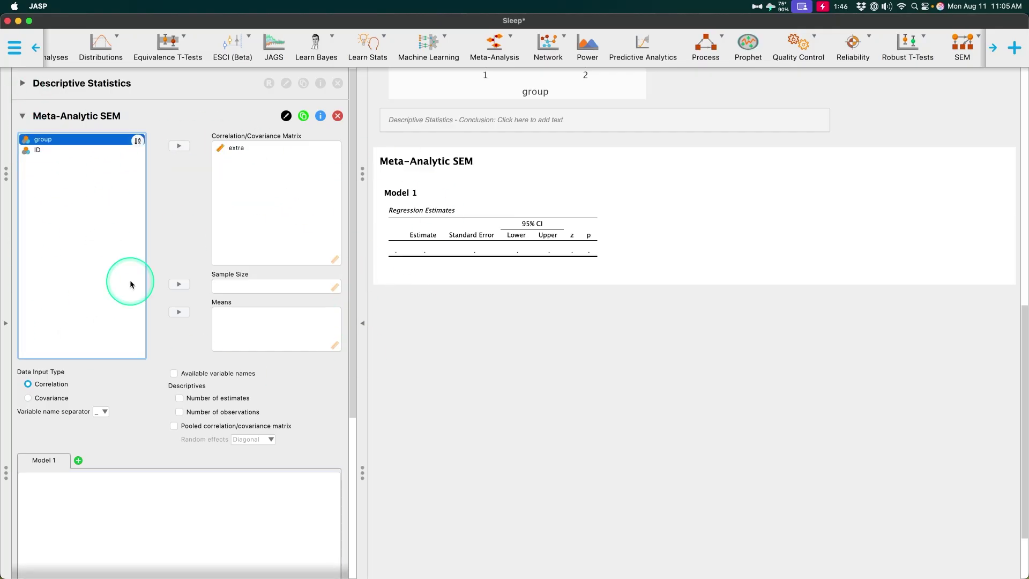
scroll(204, 361, "down", 9)
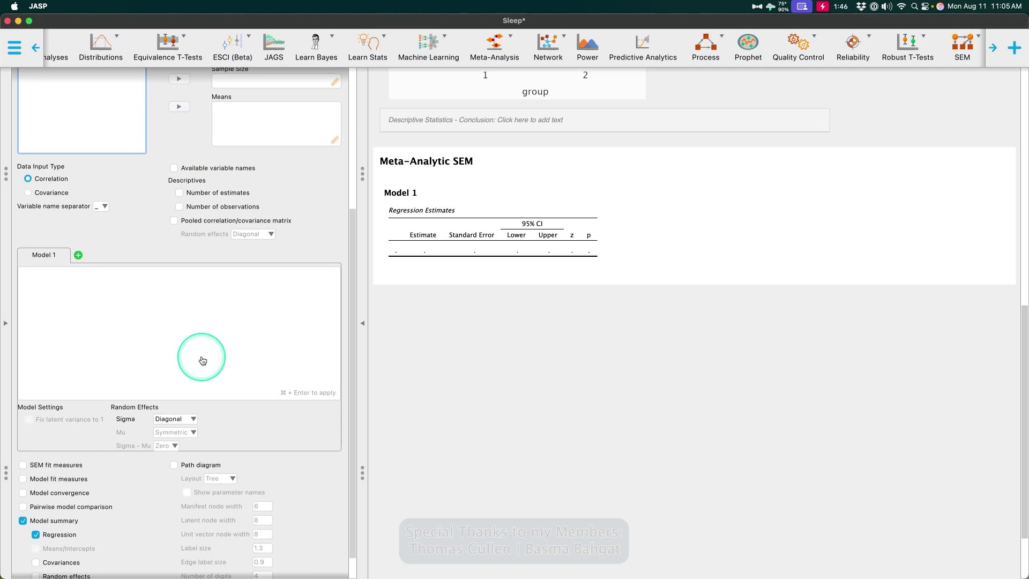
scroll(291, 445, "up", 9)
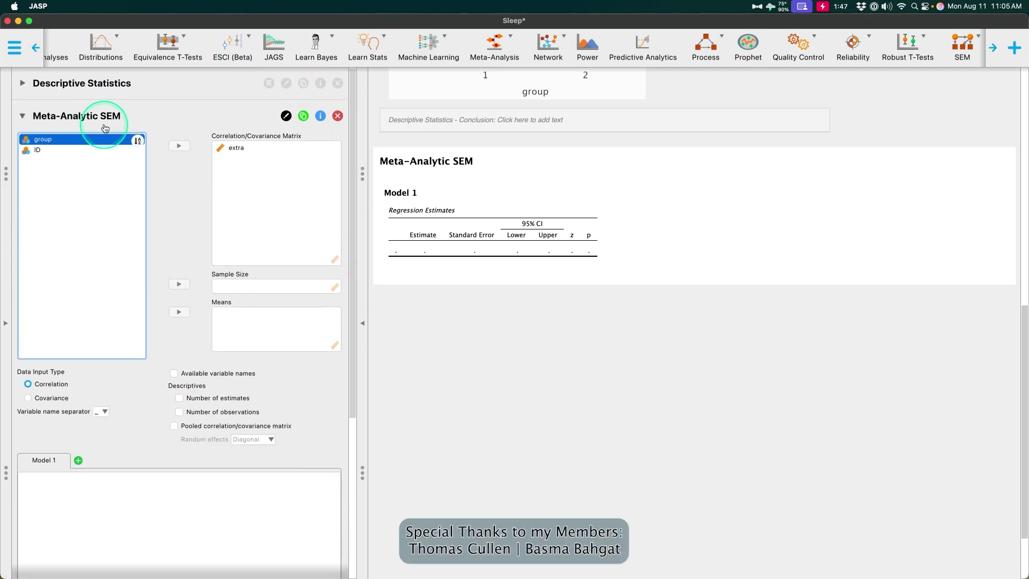
scroll(115, 275, "down", 2)
left_click(494, 44)
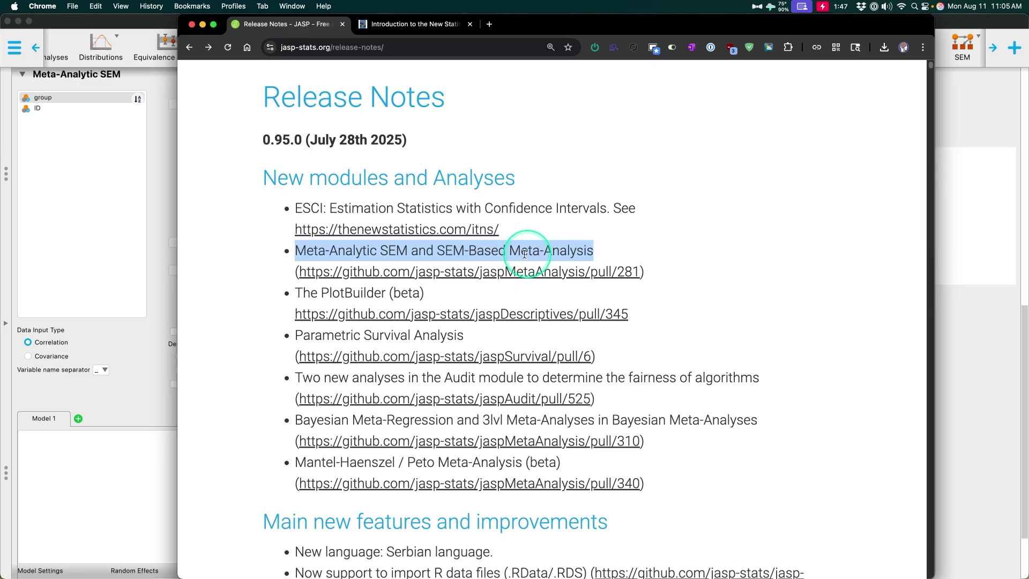
left_click_drag(445, 250, 587, 249)
left_click(602, 254)
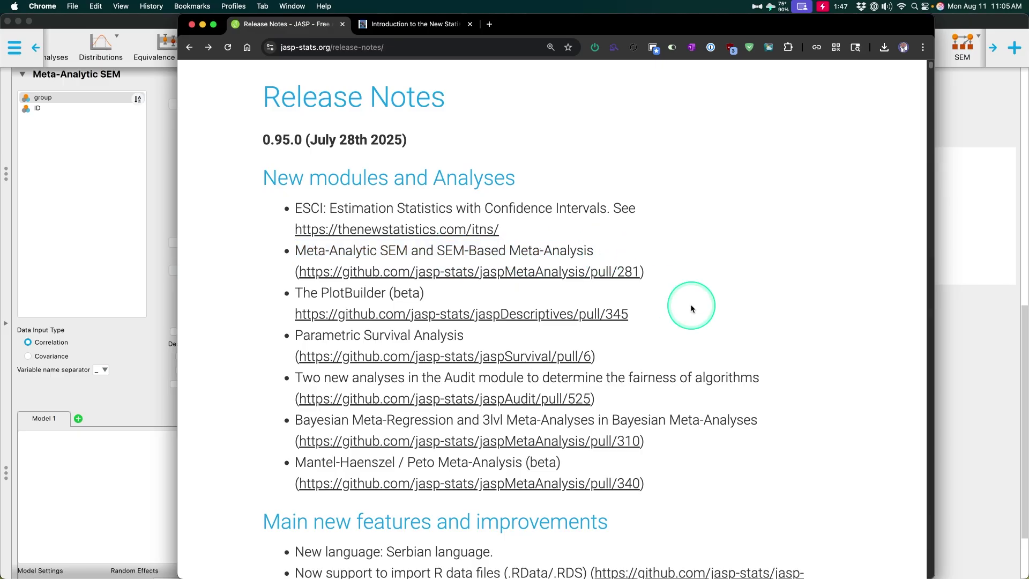
scroll(708, 263, "down", 2)
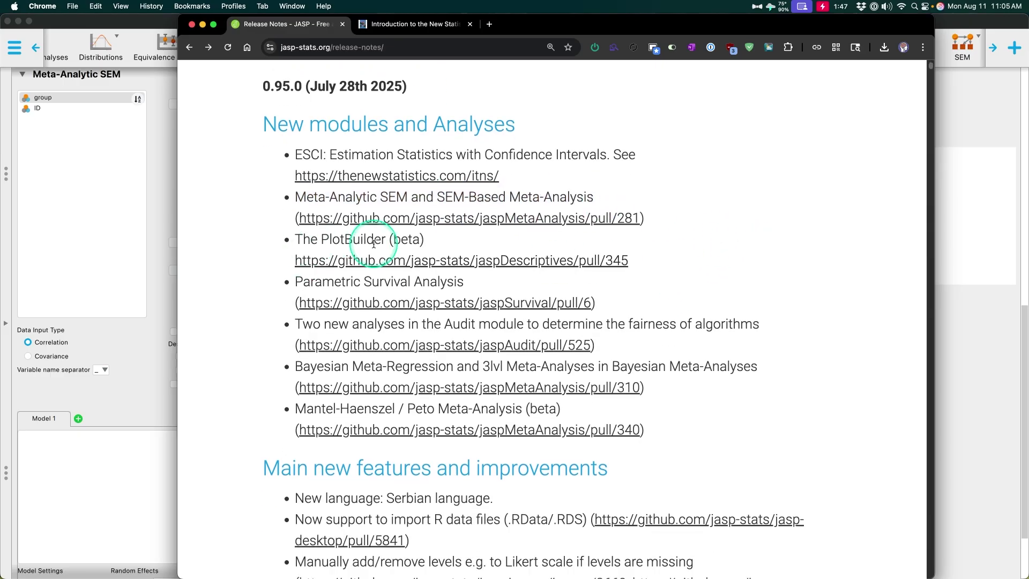
left_click(132, 414)
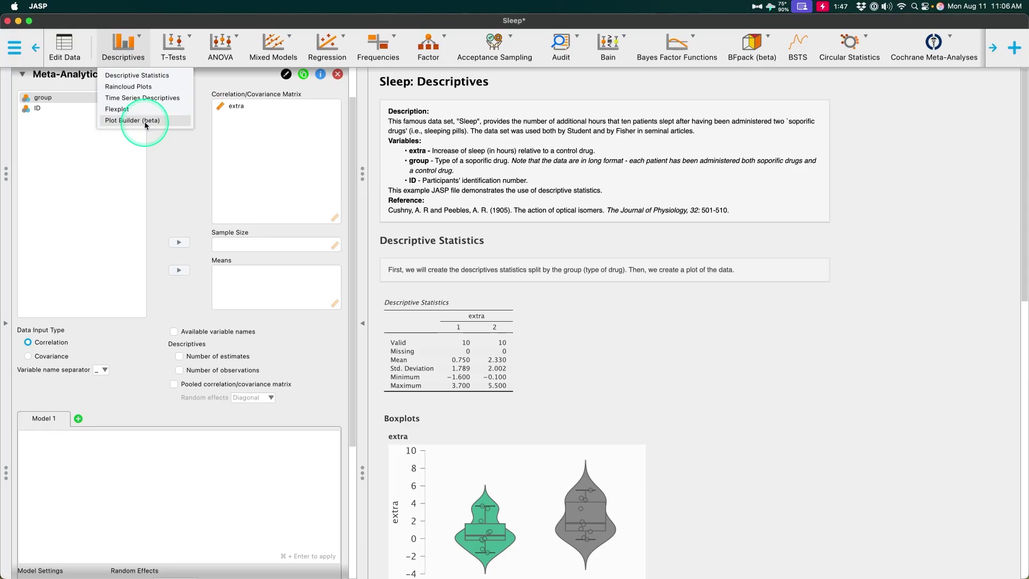
- Add a Plot Builder (beta) analysis with extra as the X-axis variable
left_click(144, 121)
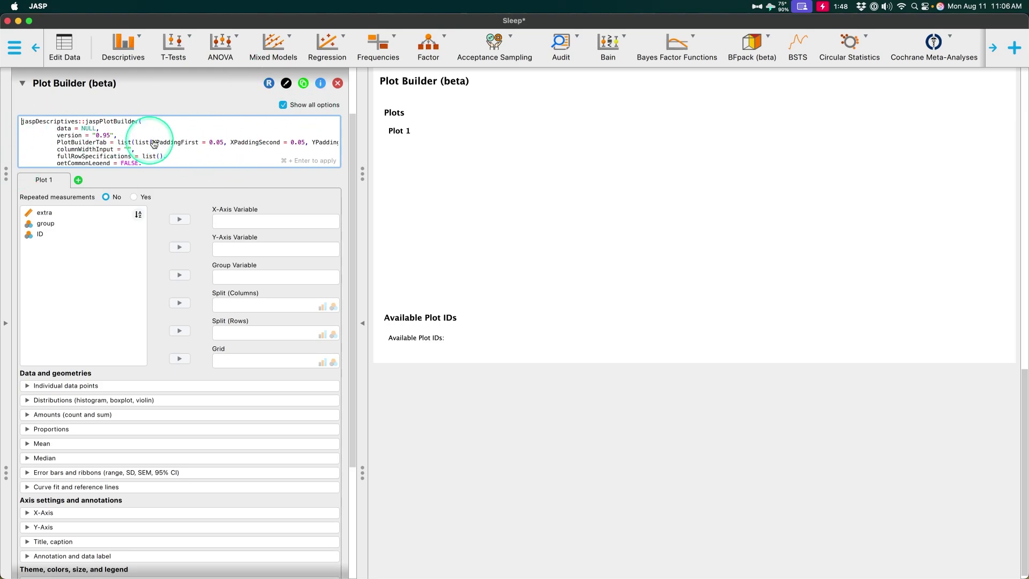
scroll(154, 142, "down", 10)
scroll(143, 138, "up", 5)
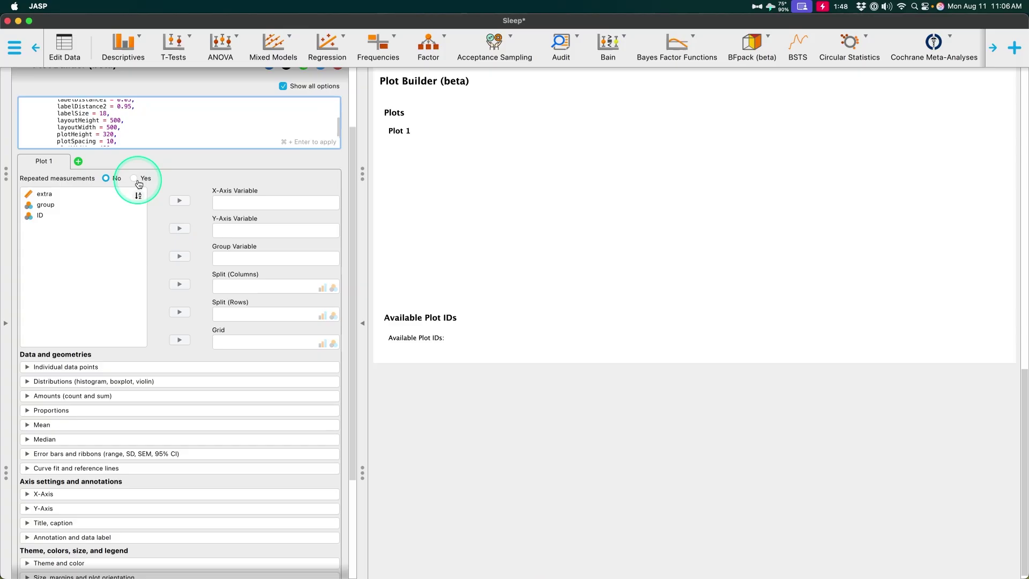
scroll(190, 137, "down", 5)
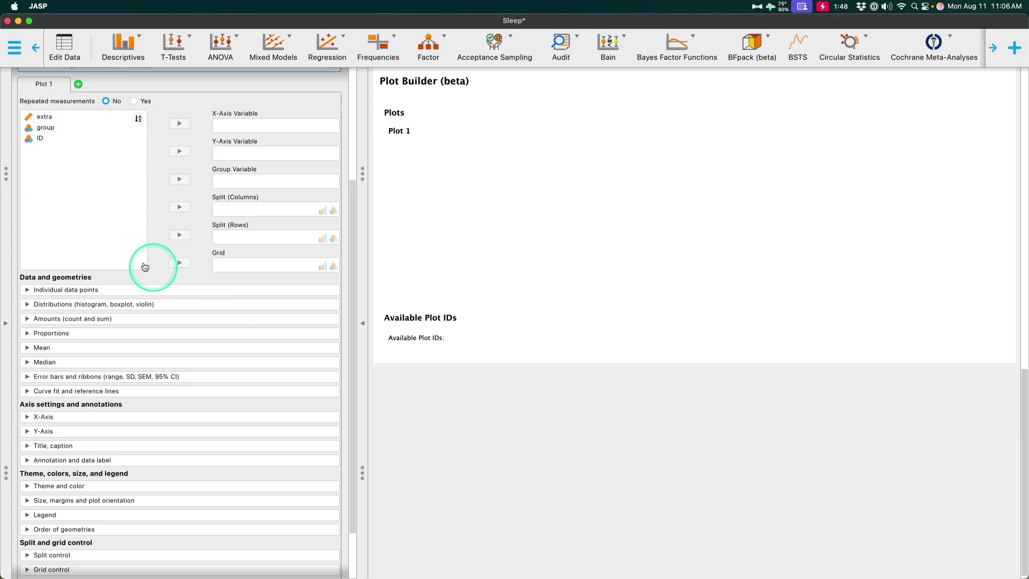
scroll(161, 408, "down", 3)
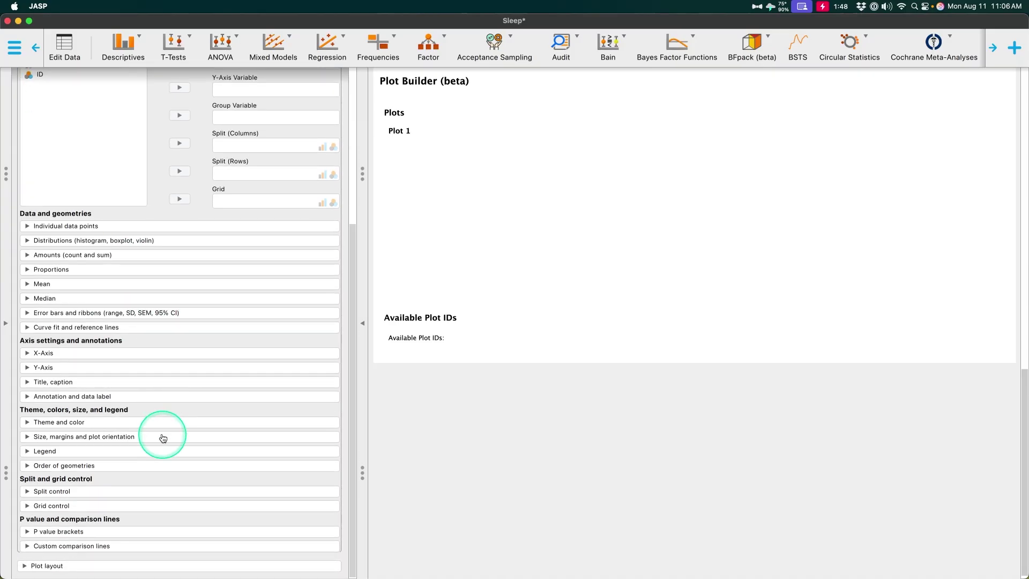
scroll(142, 477, "up", 5)
left_click(69, 154)
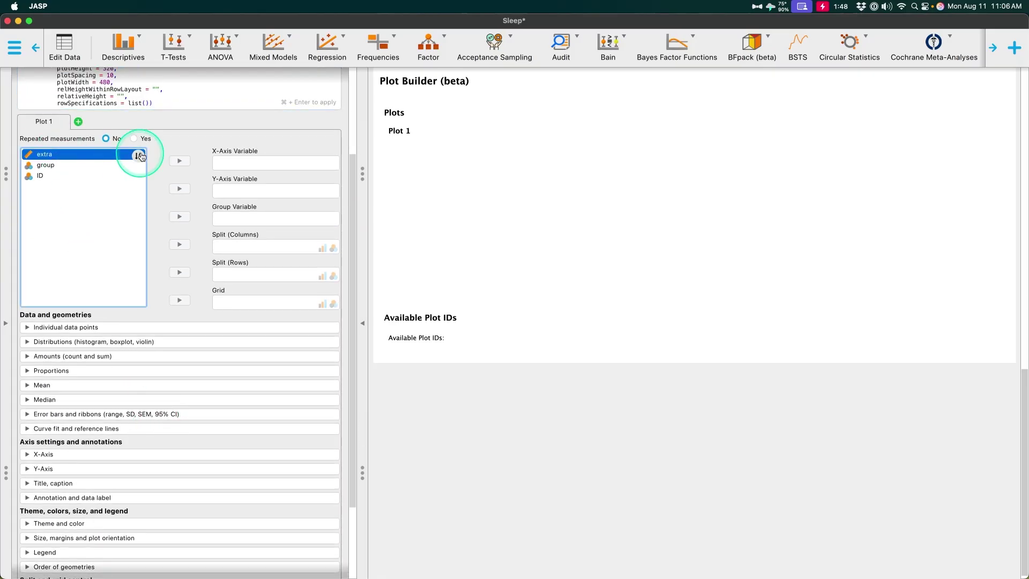
left_click(180, 161)
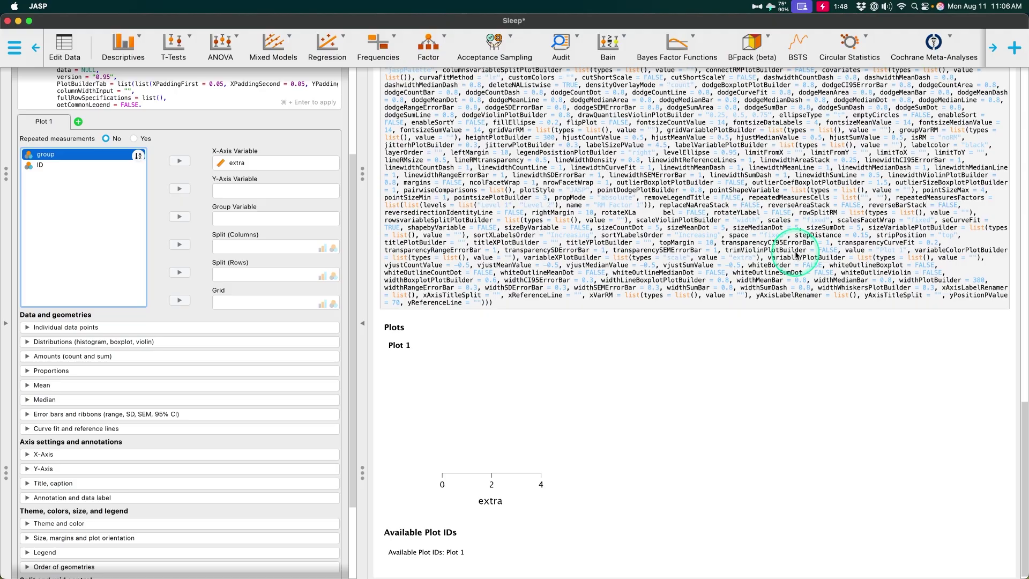
- Expand the plot options and tick Histogram under Distributions to plot extra
left_click(117, 327)
left_click(216, 382)
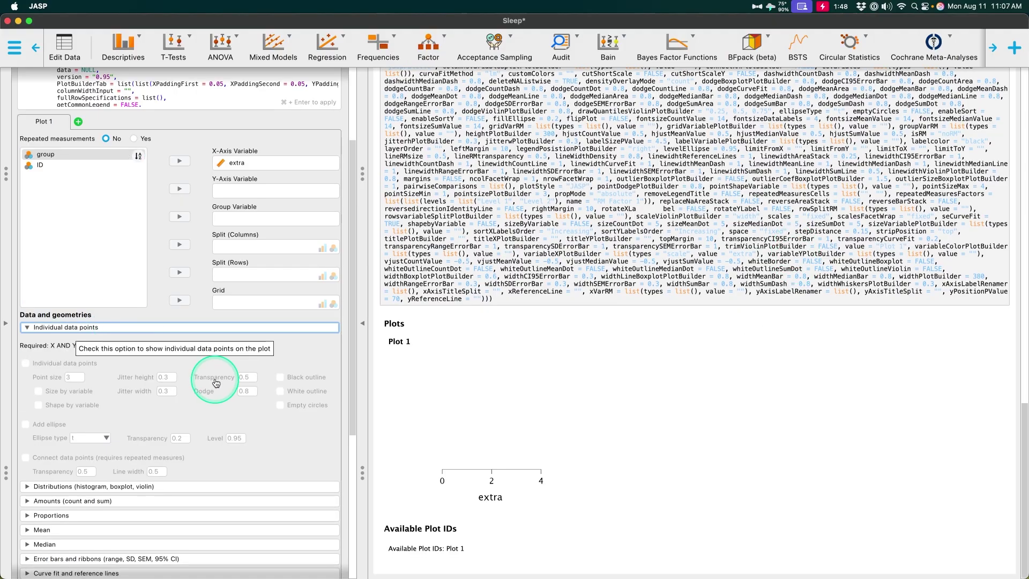
scroll(225, 356, "down", 3)
left_click(159, 413)
scroll(265, 379, "down", 4)
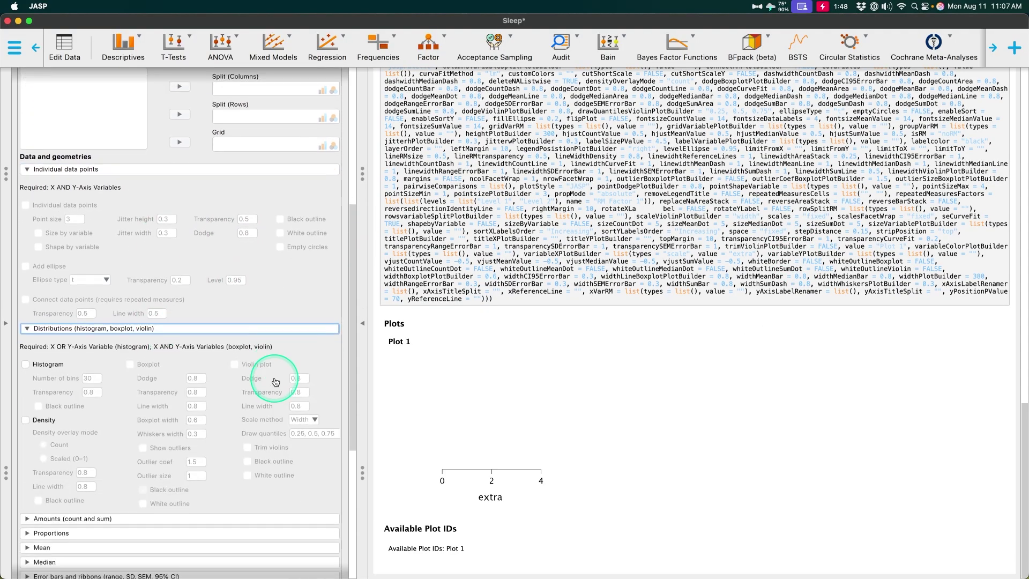
left_click(27, 349)
left_click(628, 513)
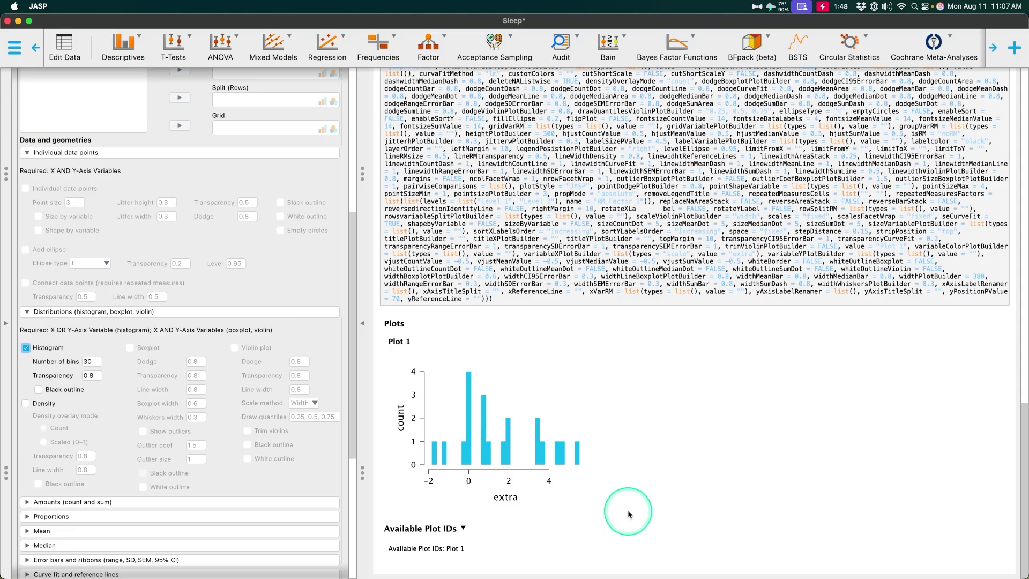
scroll(581, 467, "up", 5)
left_click(368, 194)
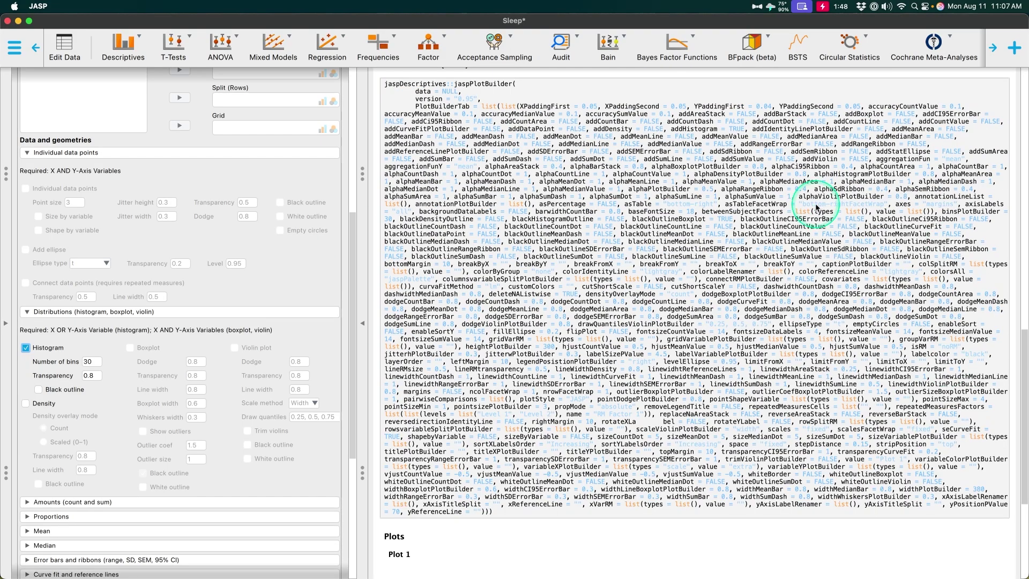
scroll(194, 315, "down", 10)
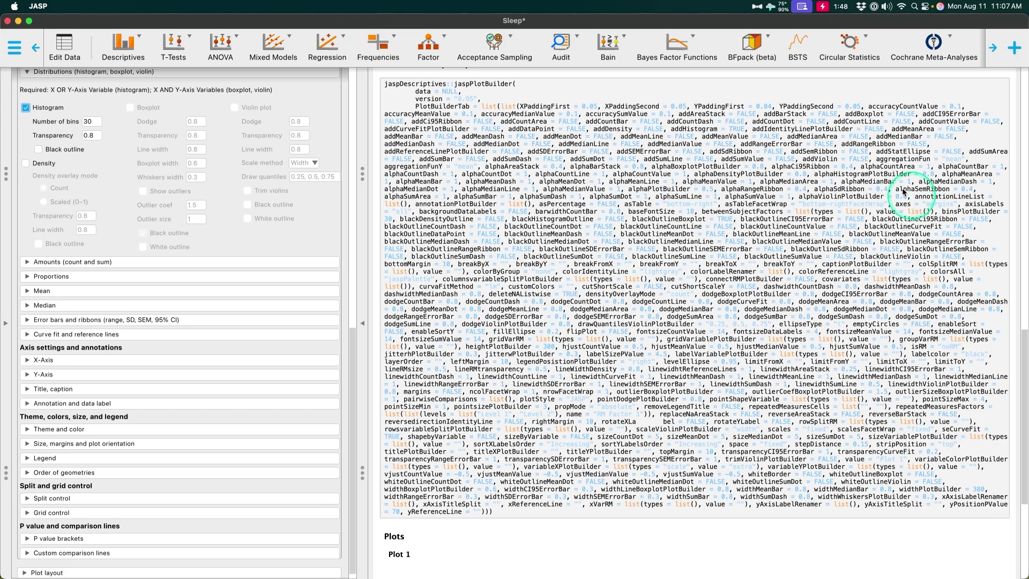
scroll(767, 268, "up", 6)
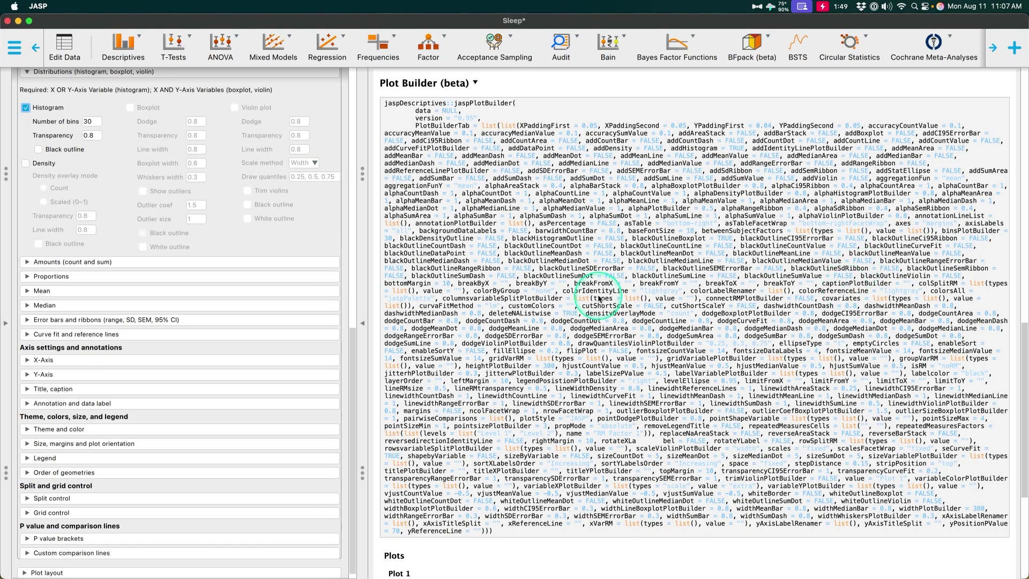
scroll(599, 298, "down", 5)
scroll(616, 316, "up", 5)
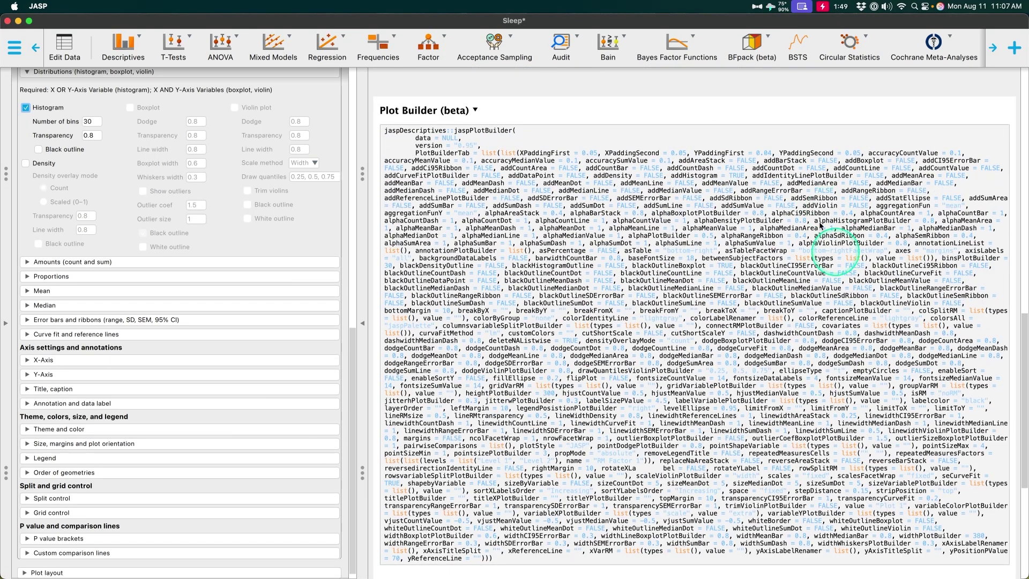
scroll(666, 321, "down", 5)
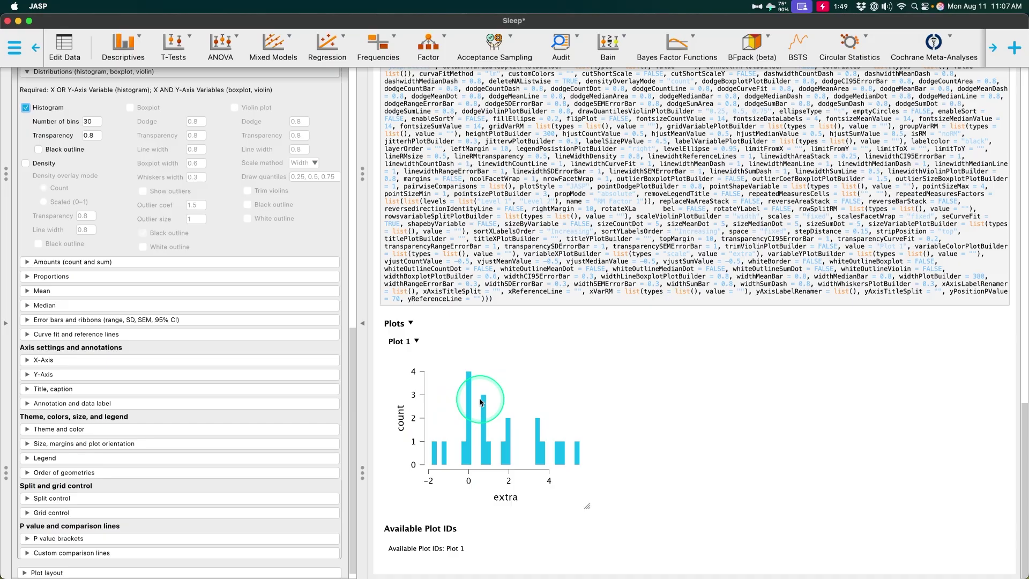
scroll(122, 195, "up", 2)
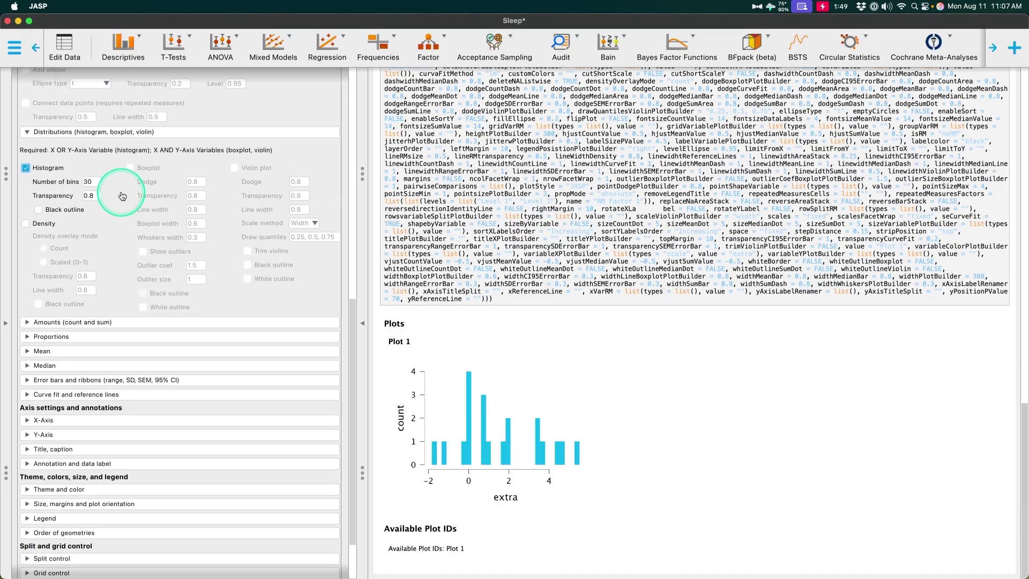
scroll(122, 196, "up", 4)
scroll(100, 114, "up", 6)
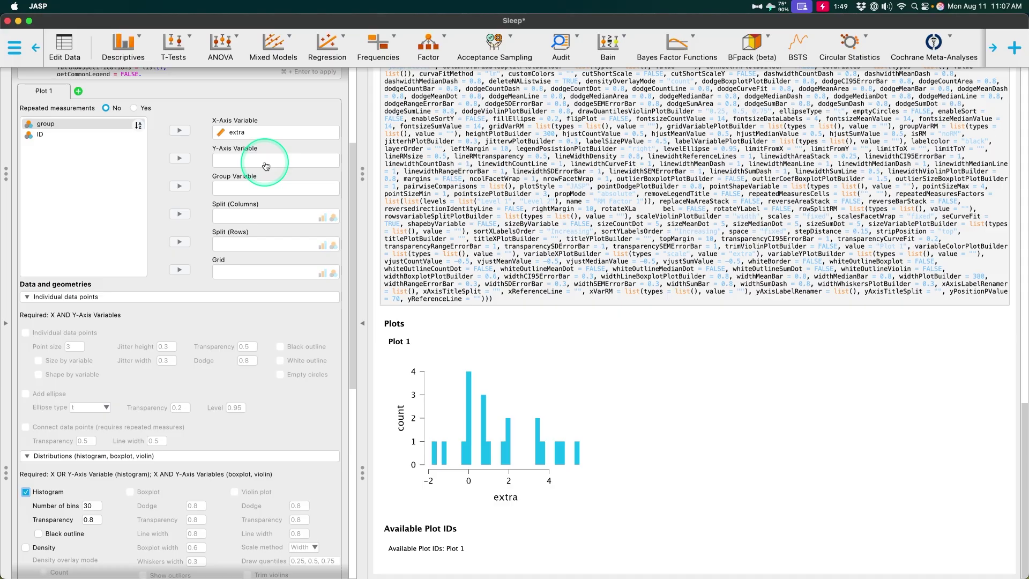
- Put the group variable into Split (Rows) to panel the histogram by group
left_click_drag(69, 124, 271, 239)
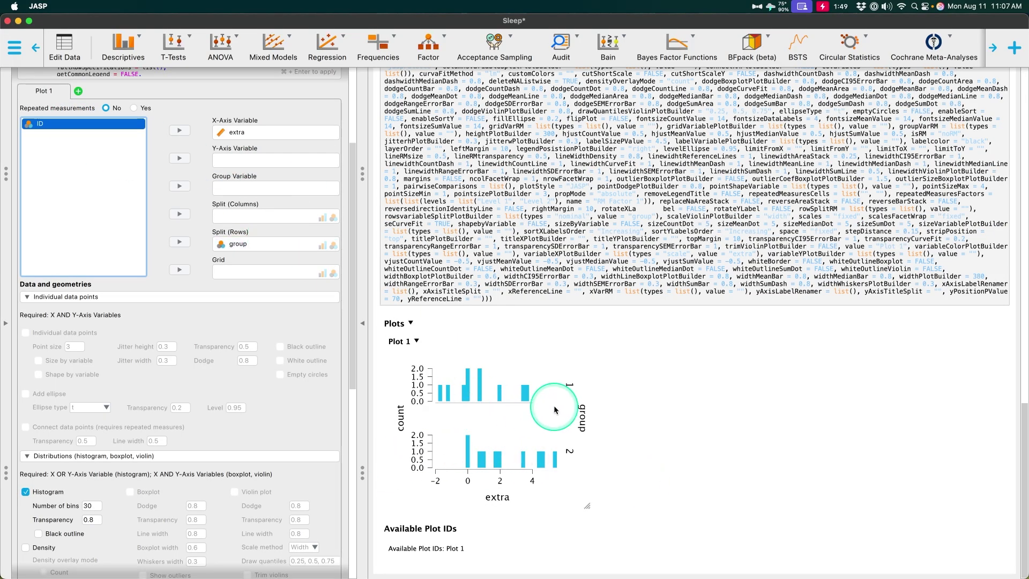
scroll(241, 212, "down", 2)
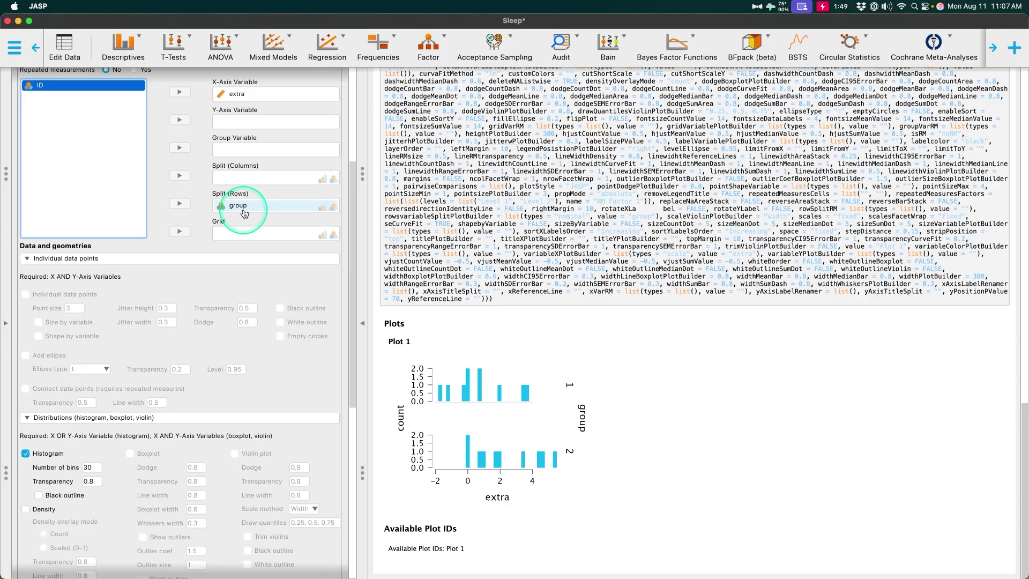
scroll(214, 222, "down", 2)
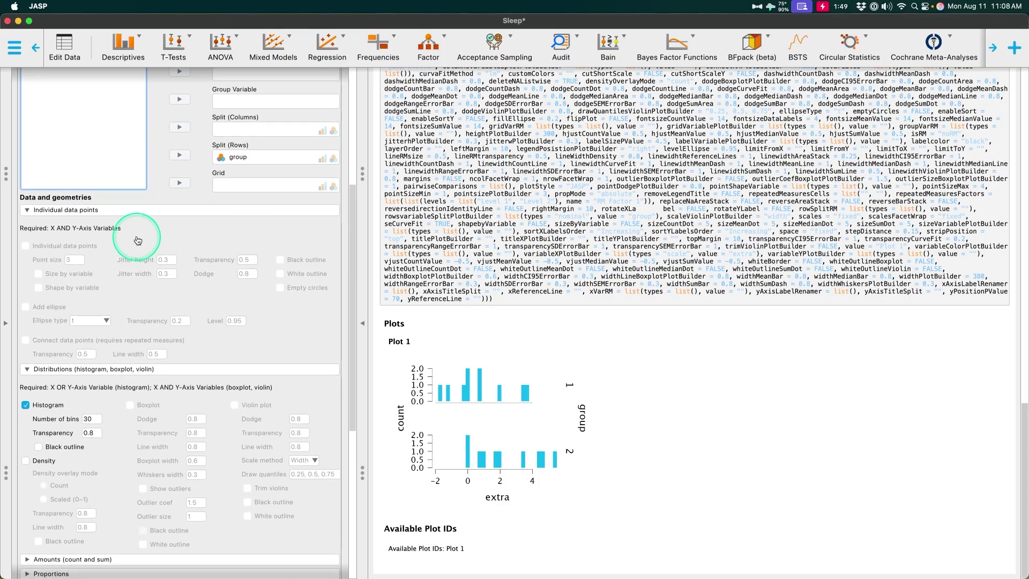
- Collapse Individual data points and browse the Amounts count and sum options
left_click(111, 211)
scroll(287, 271, "down", 2)
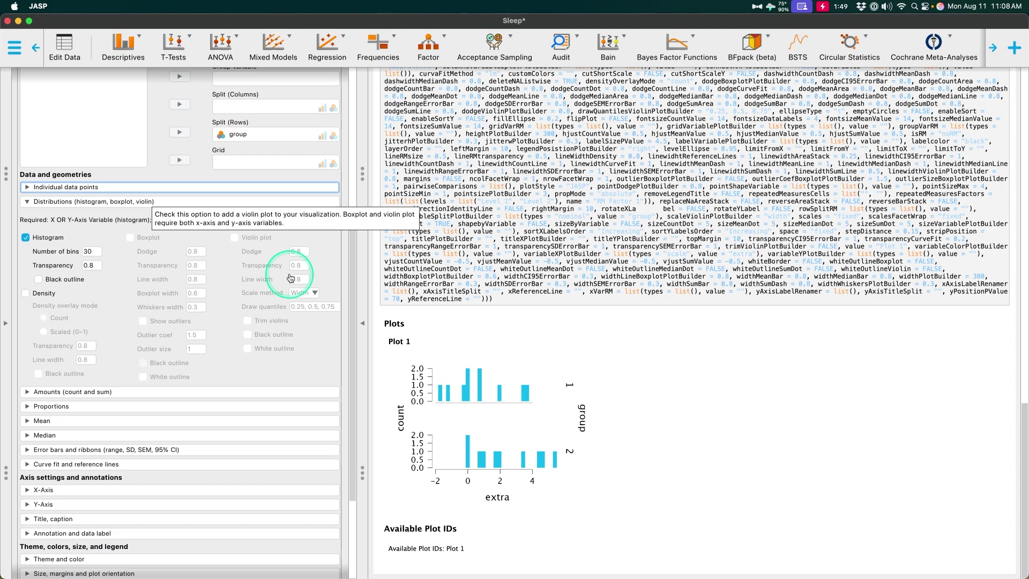
left_click(202, 364)
scroll(199, 367, "down", 3)
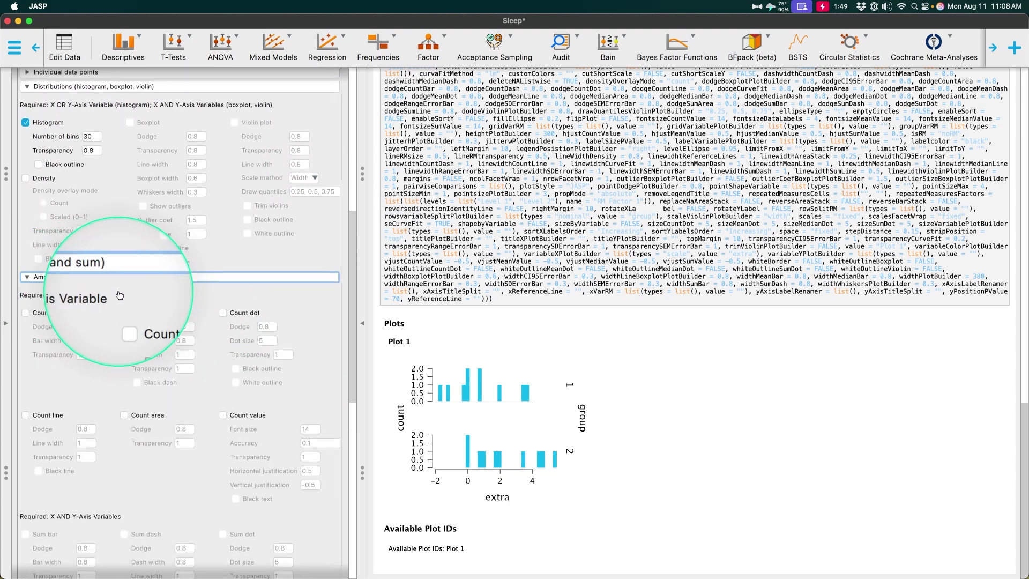
scroll(103, 290, "down", 8)
scroll(271, 344, "up", 15)
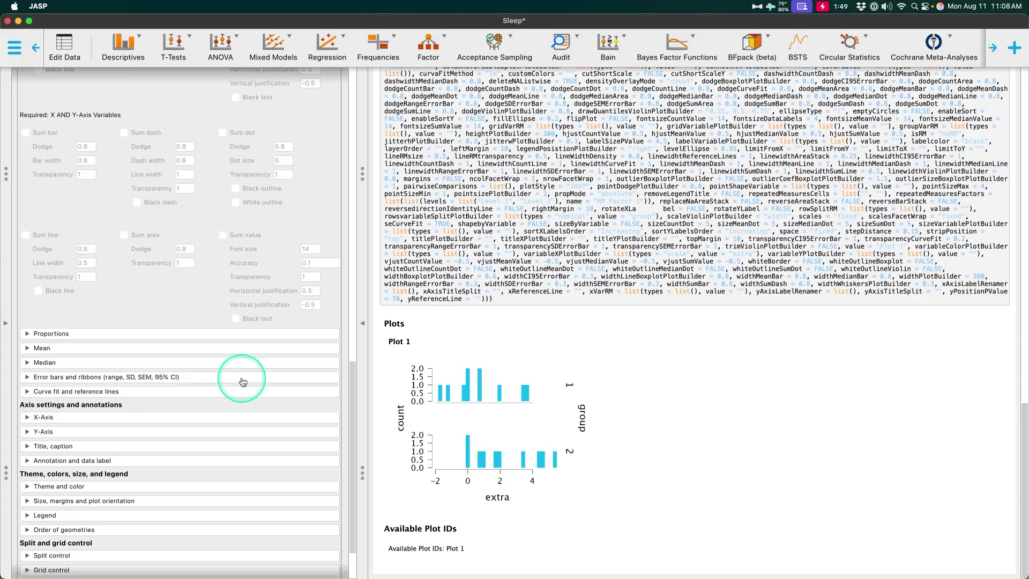
scroll(269, 383, "down", 8)
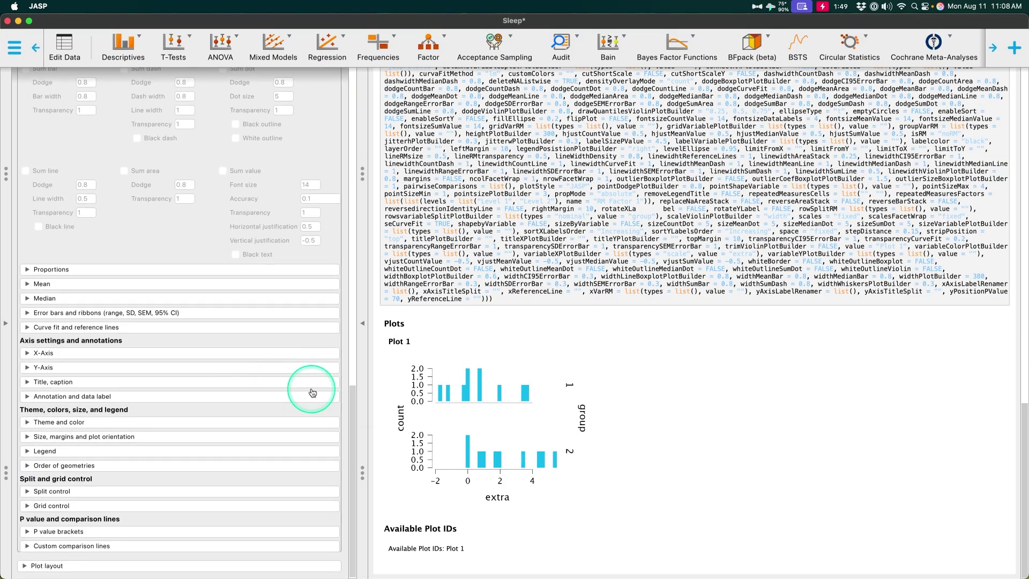
mouse_move(308, 330)
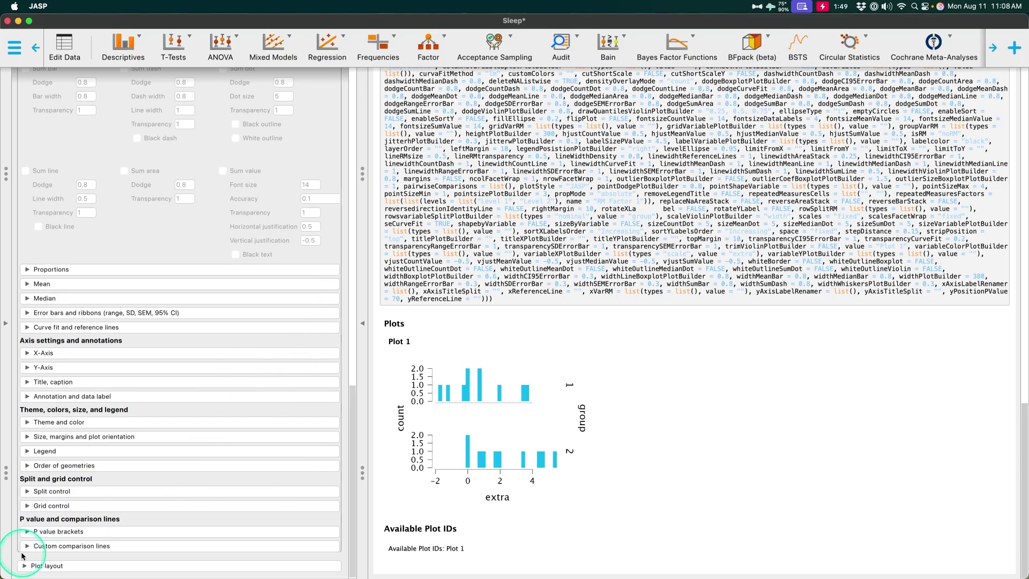
- Expand Plot layout to show column/row arrangement and 500 width and height, checking Order of geometries and Legend help
left_click(114, 564)
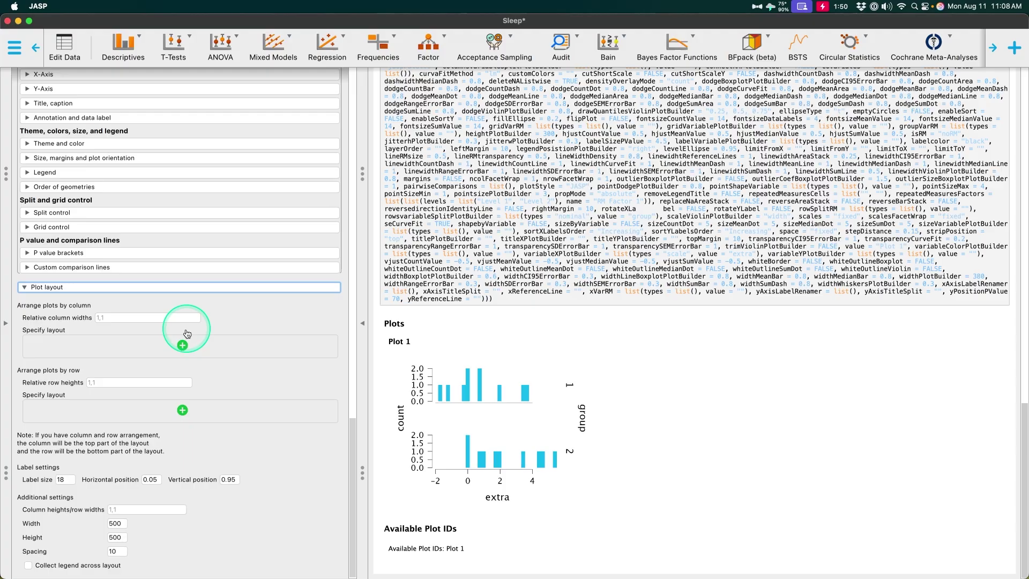
scroll(275, 223, "up", 5)
scroll(272, 204, "down", 4)
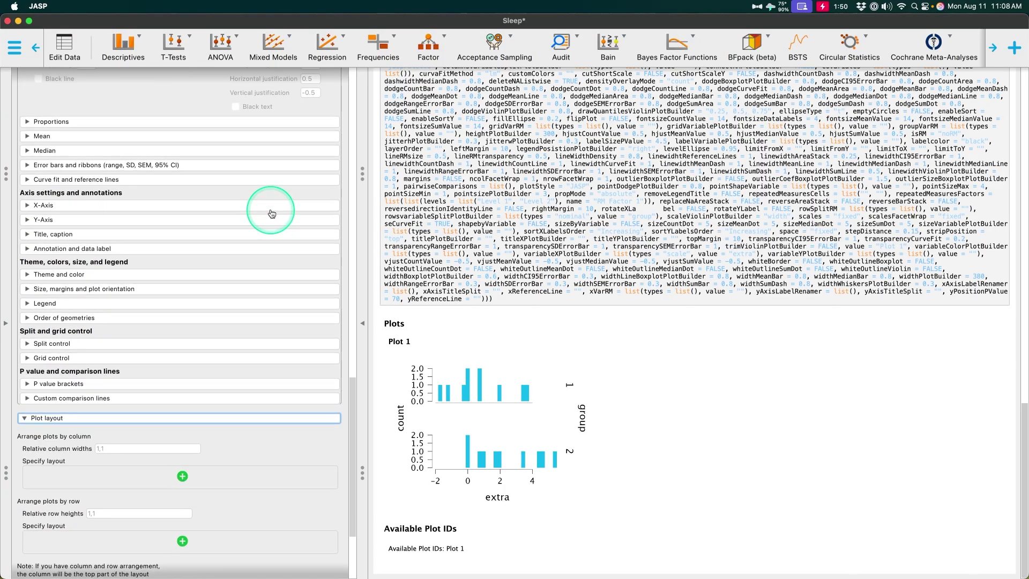
mouse_move(284, 221)
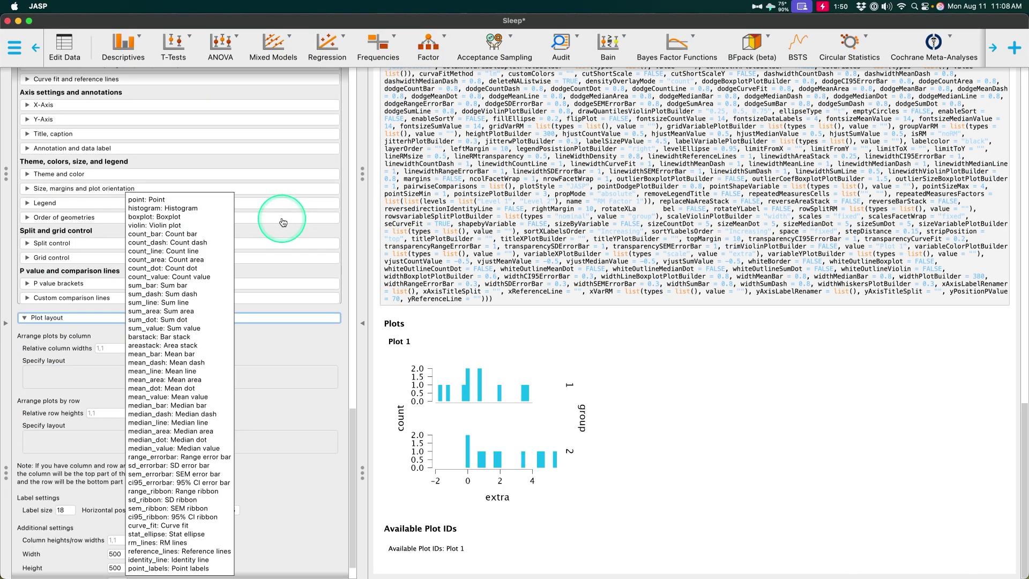
mouse_move(265, 204)
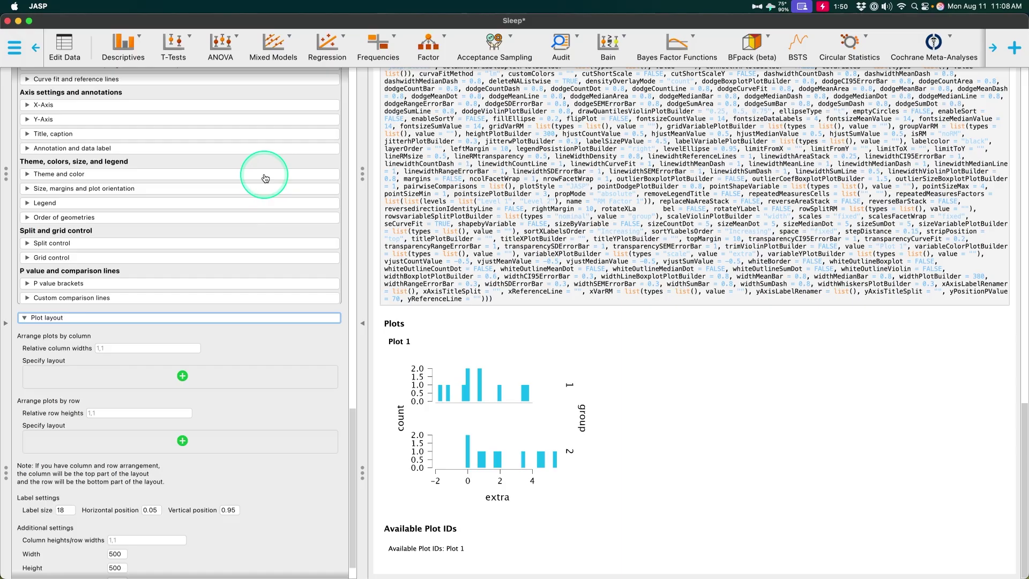
mouse_move(282, 322)
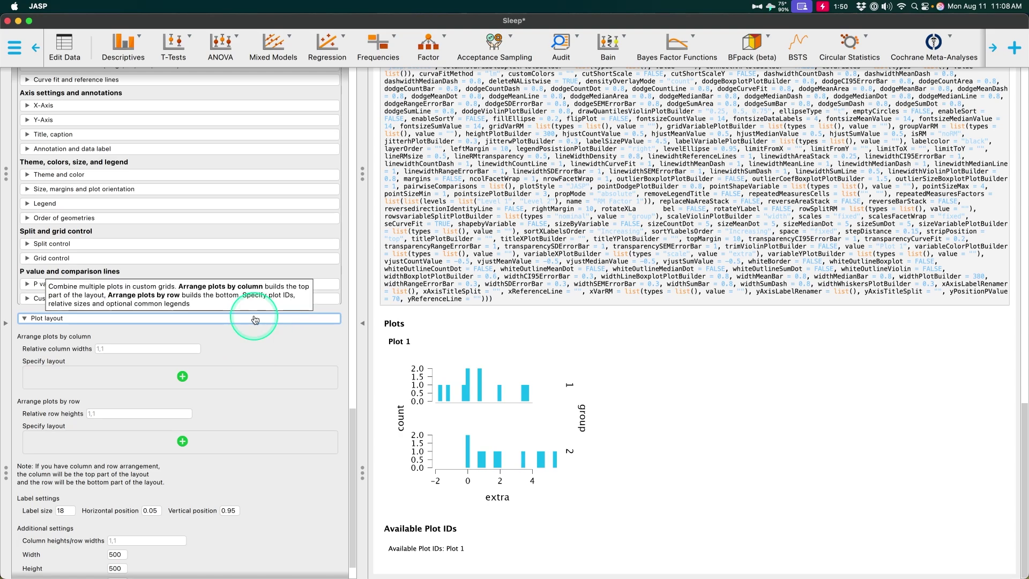
- Enlarge the split histogram and review Plot 1's y-axis settings, closing the axis editor unchanged
left_click_drag(590, 509, 762, 549)
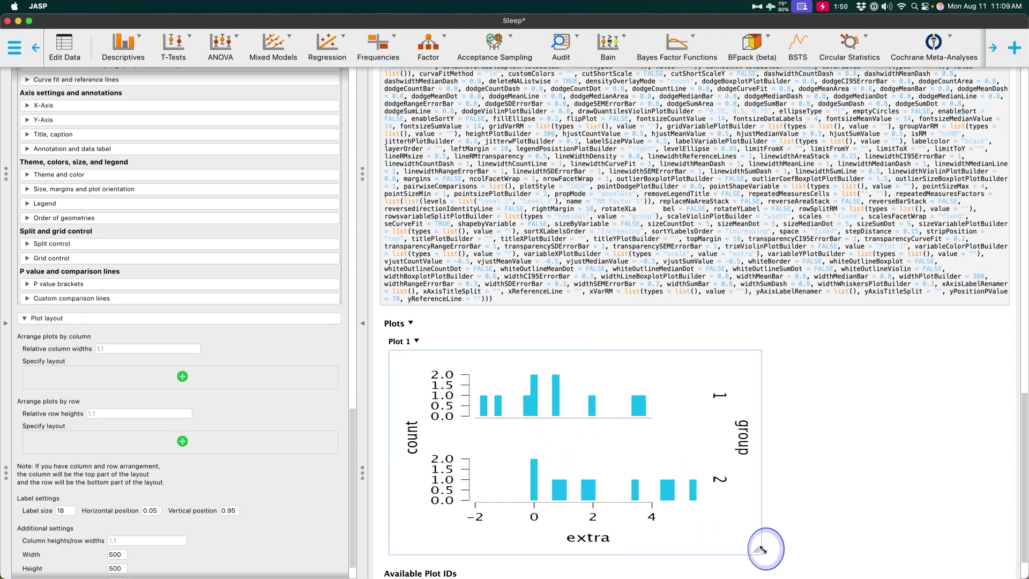
left_click(436, 333)
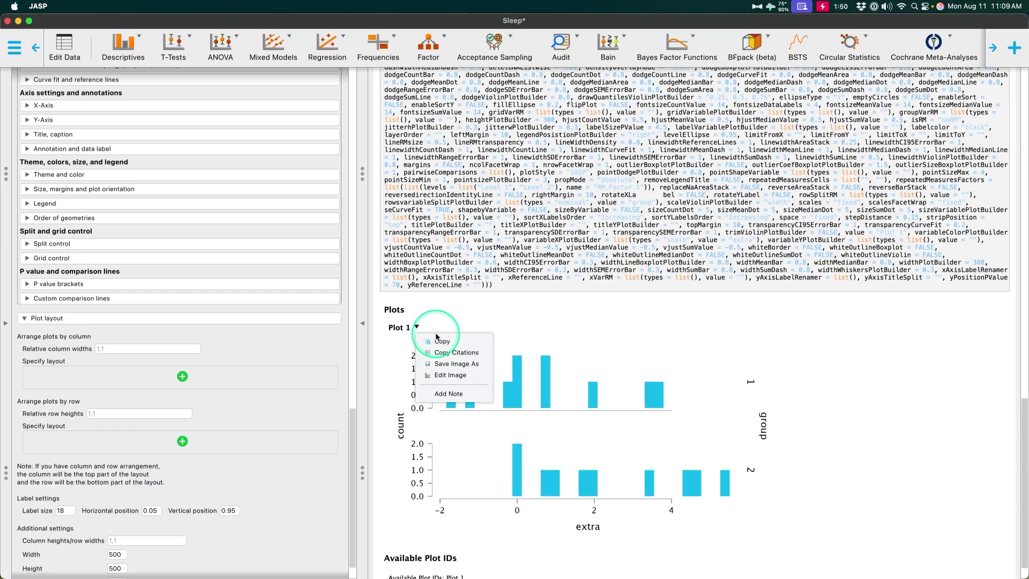
left_click(578, 419)
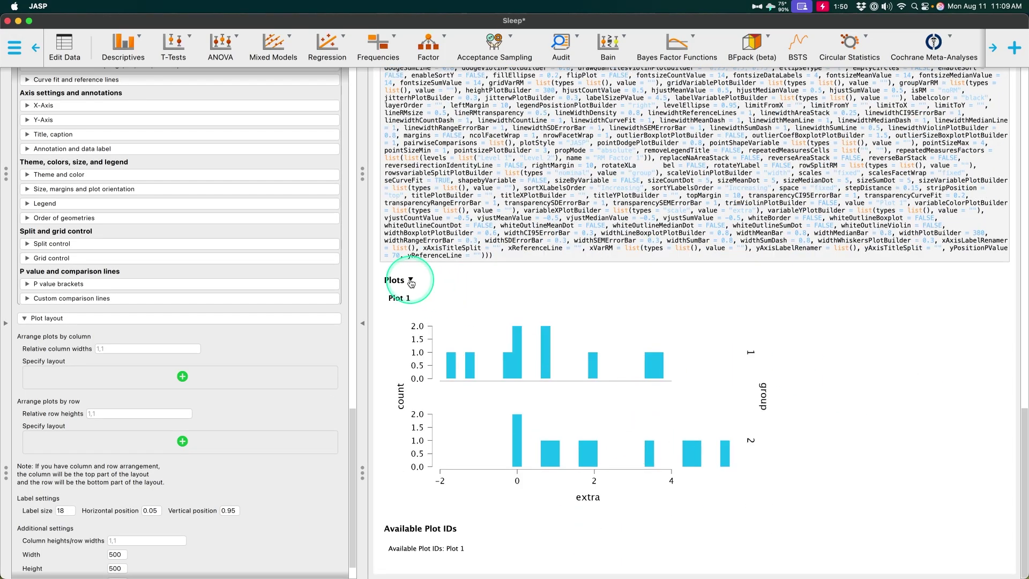
left_click(411, 283)
left_click(523, 391)
left_click(417, 298)
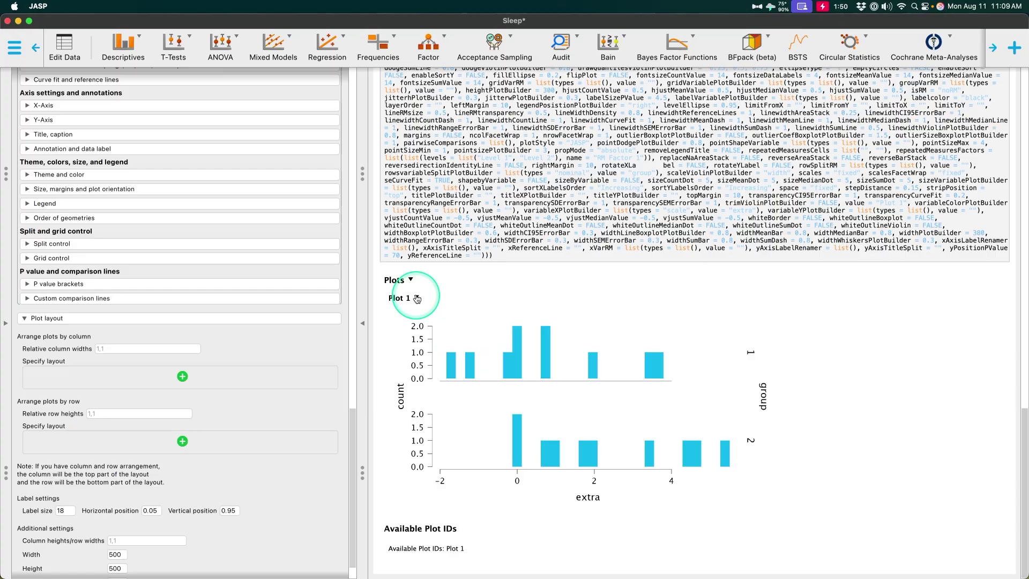
left_click(457, 348)
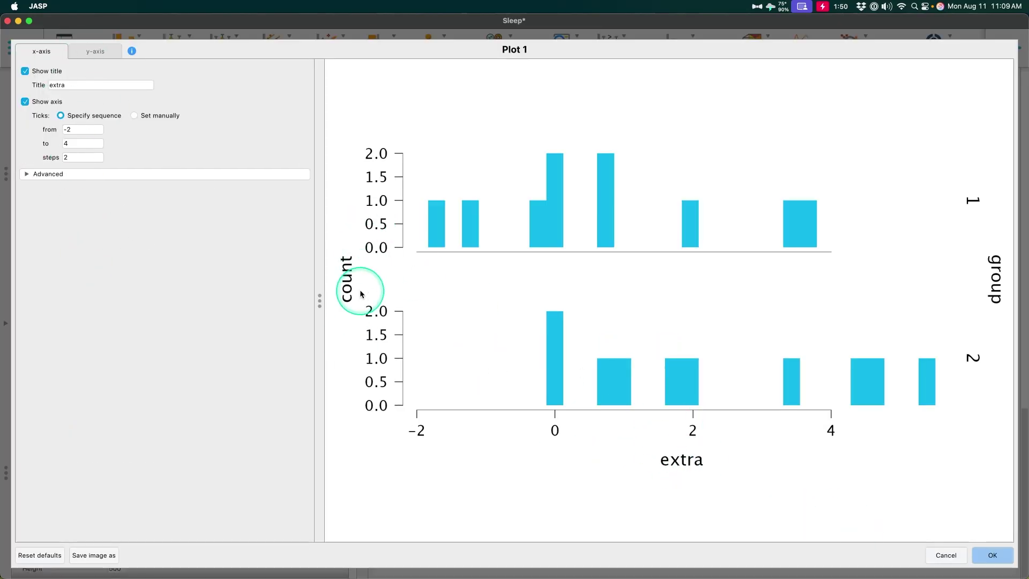
left_click(105, 57)
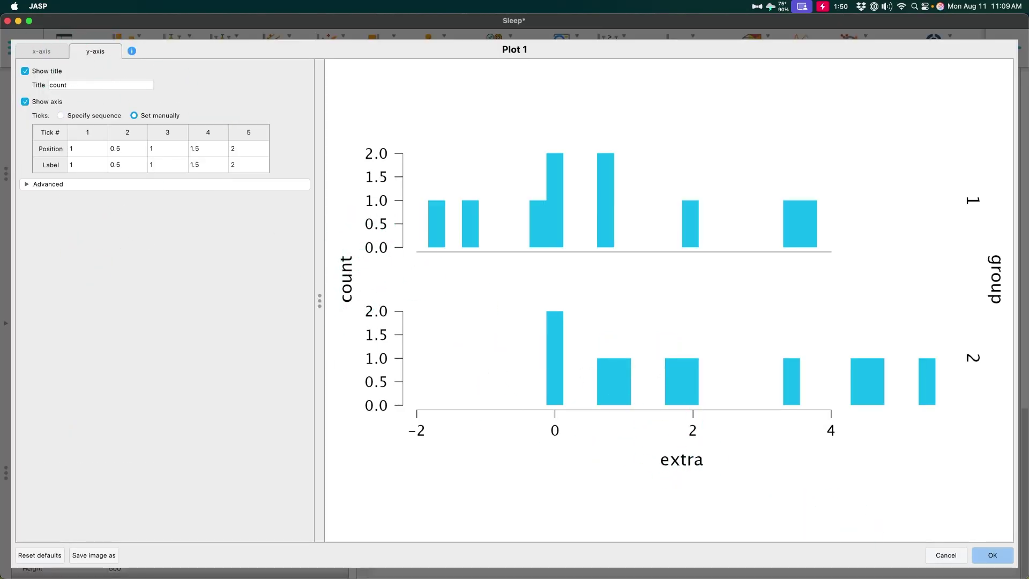
left_click(946, 556)
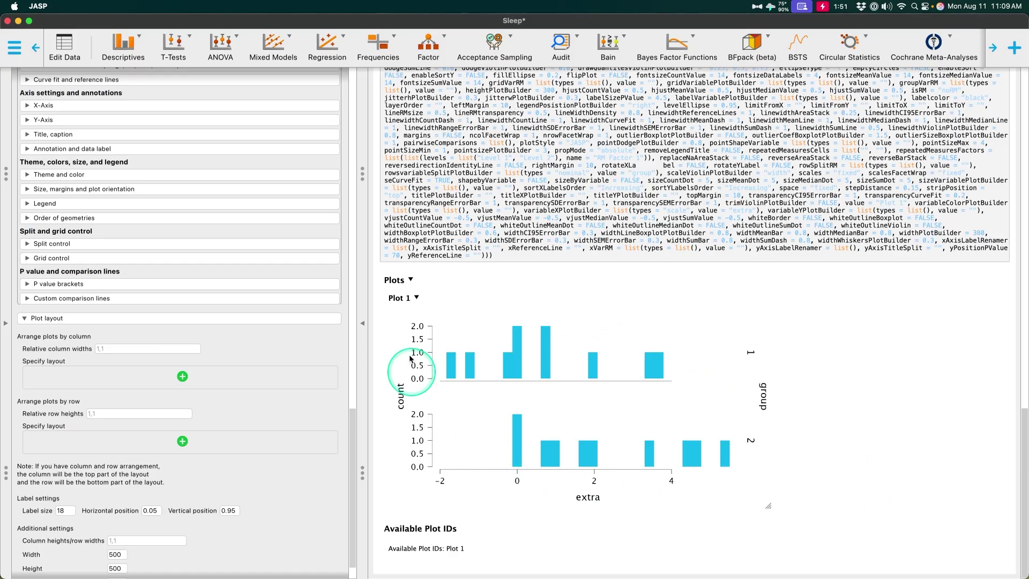
- Select the Parametric Survival Analysis release note, then show JASP's Survival analyses list
scroll(310, 269, "up", 15)
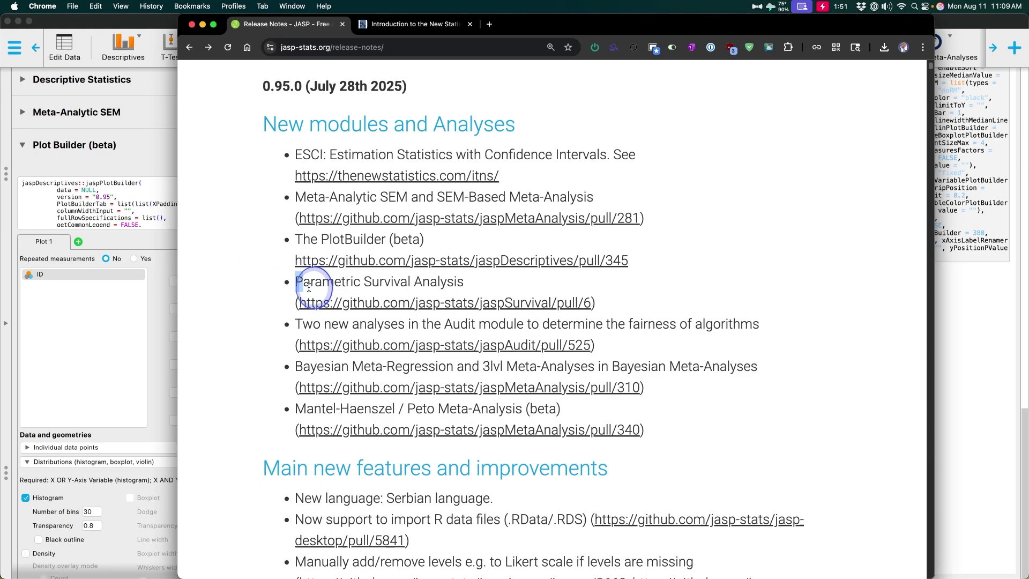
left_click_drag(308, 288, 505, 291)
left_click(1001, 351)
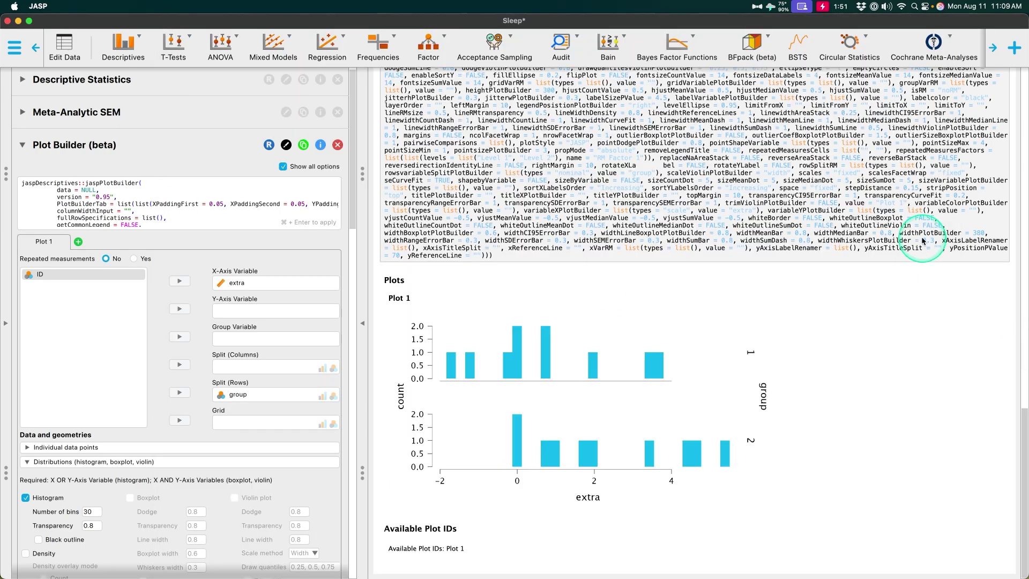
scroll(612, 59, "right", 10)
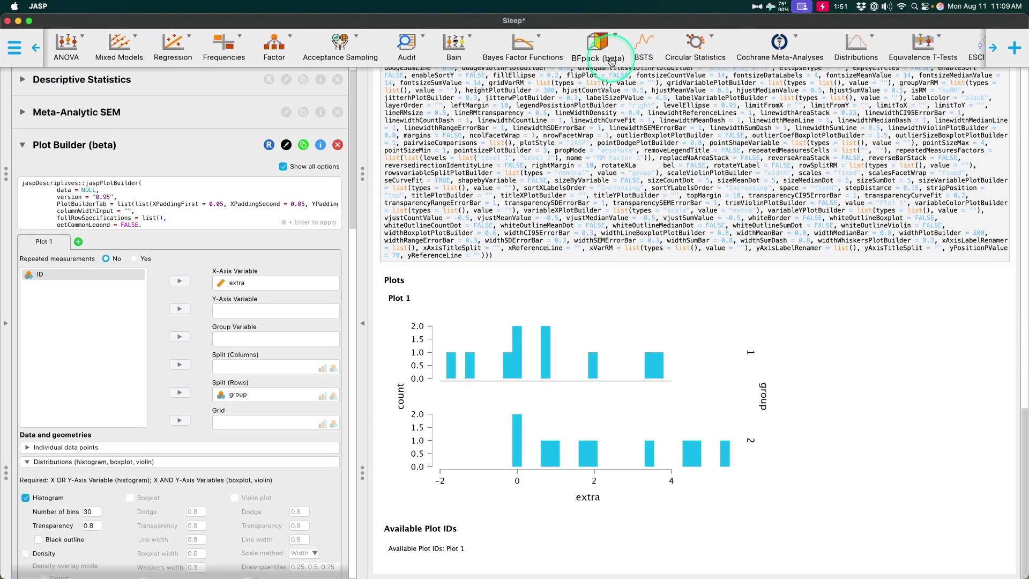
scroll(612, 59, "right", 9)
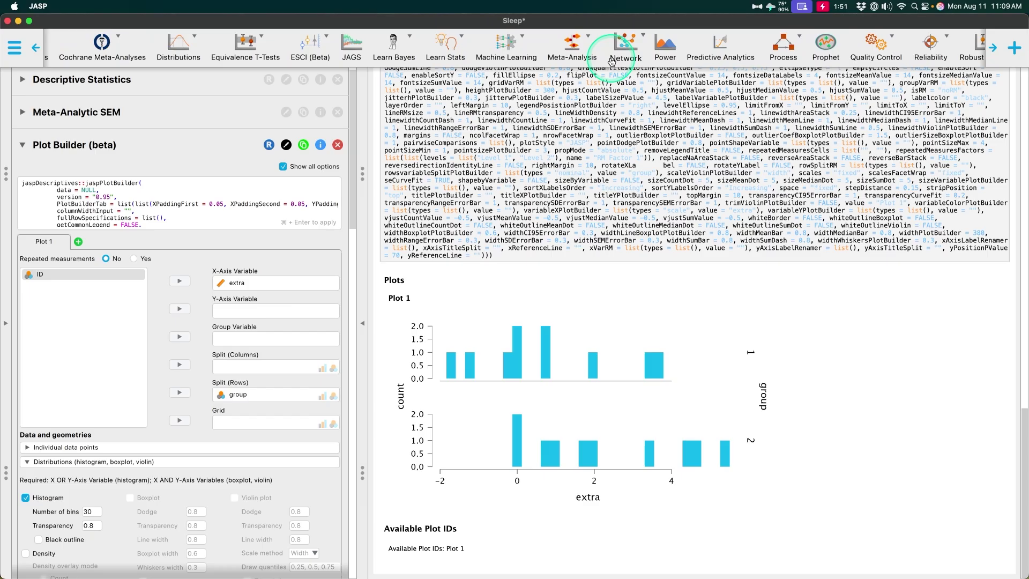
scroll(611, 59, "right", 2)
left_click(788, 45)
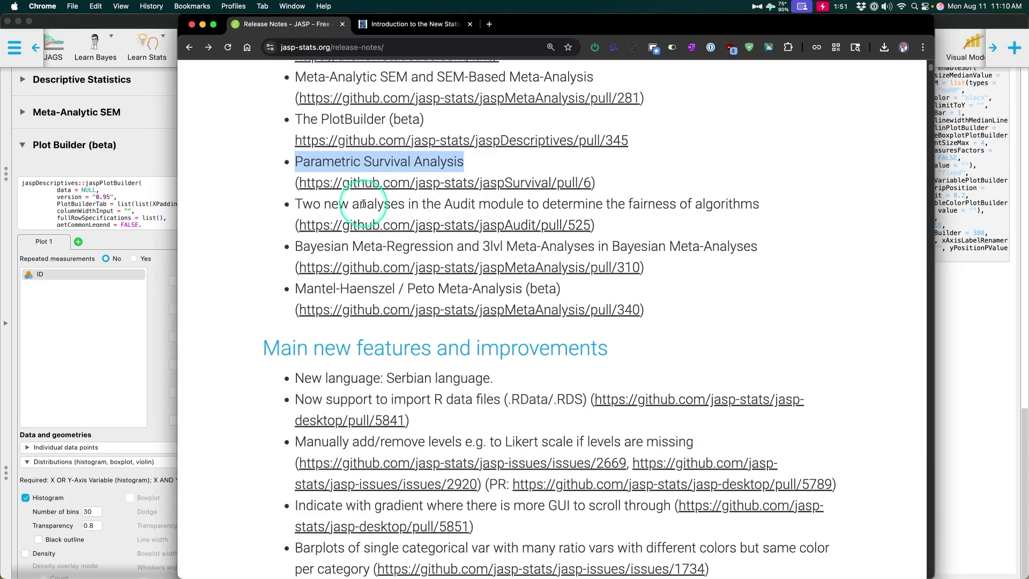
- Mark the Audit release note, view JASP's Audit analyses, then mark the Bayesian Meta-Regression note
left_click_drag(324, 204, 628, 204)
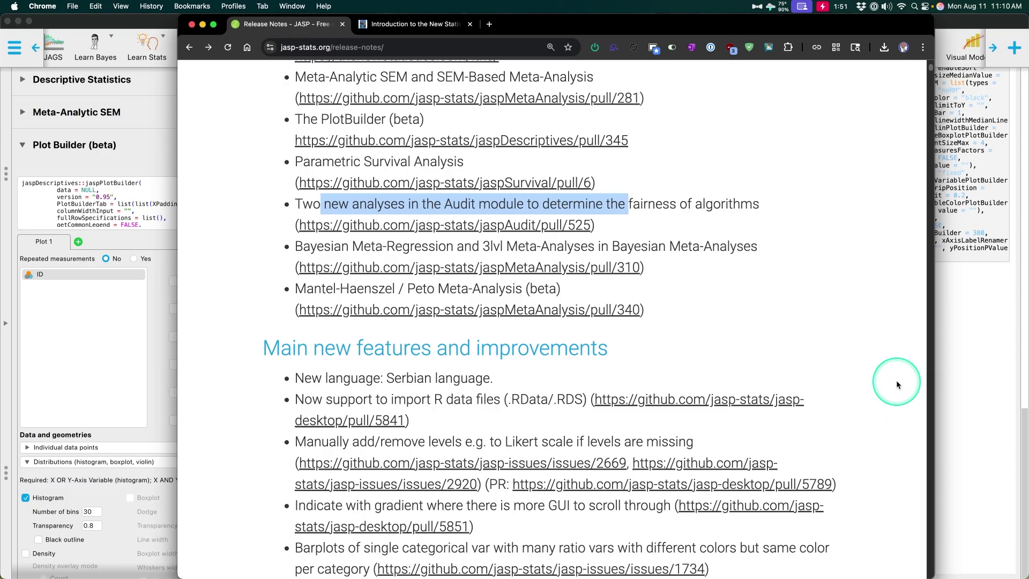
left_click(968, 366)
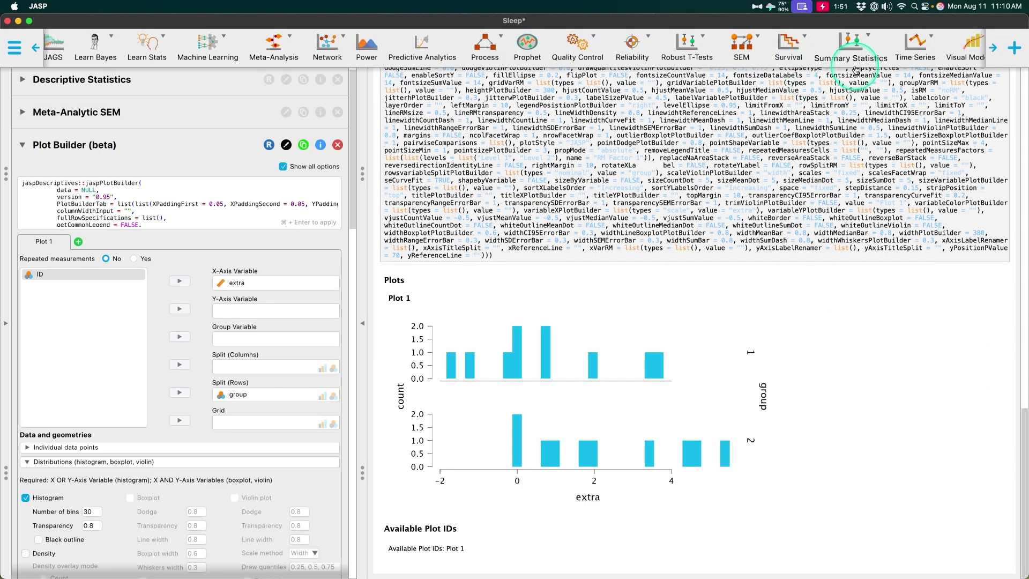
key("super+Tab")
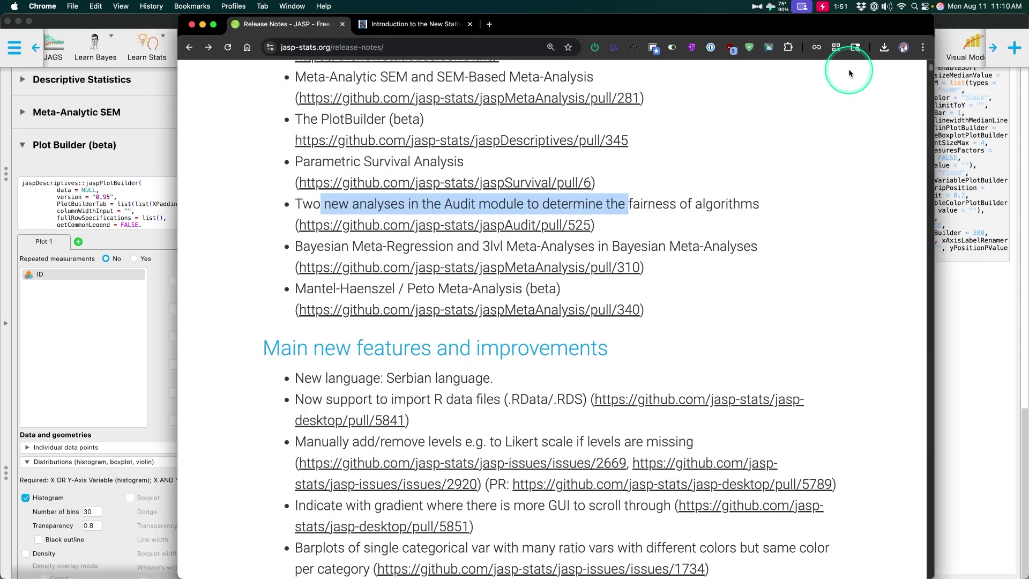
key("super+Tab")
scroll(691, 45, "left", 10)
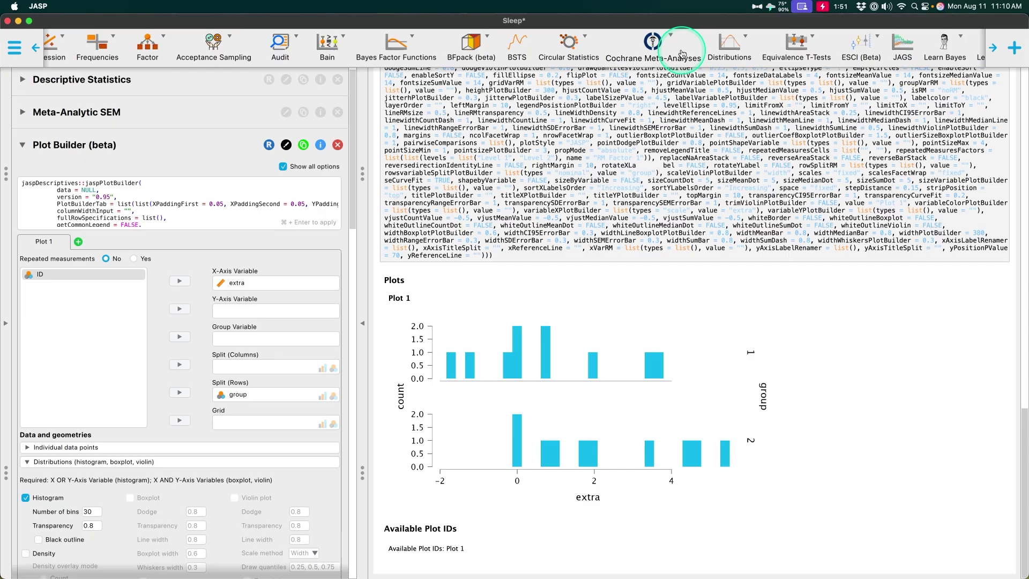
left_click(279, 45)
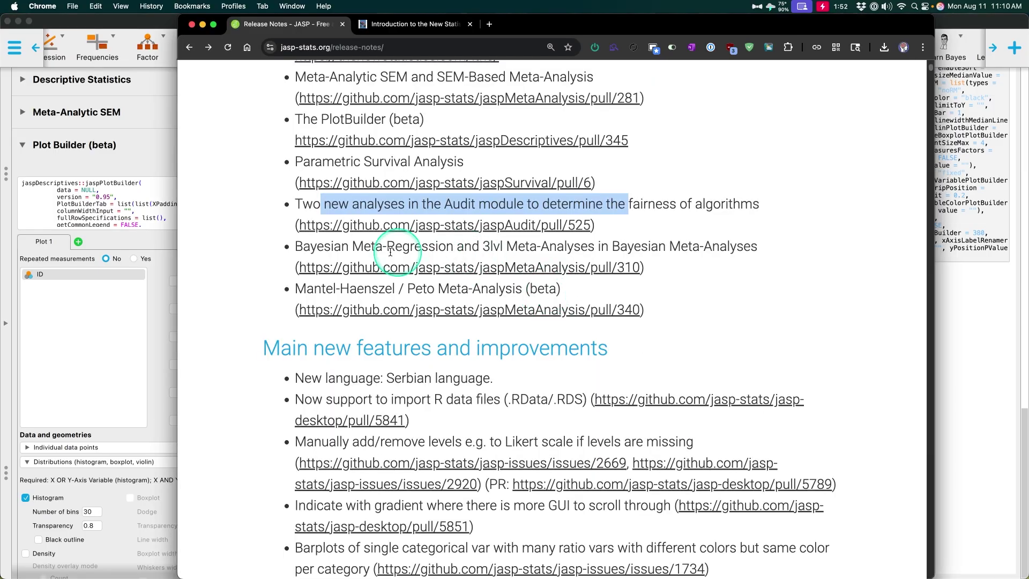
left_click_drag(294, 248, 752, 257)
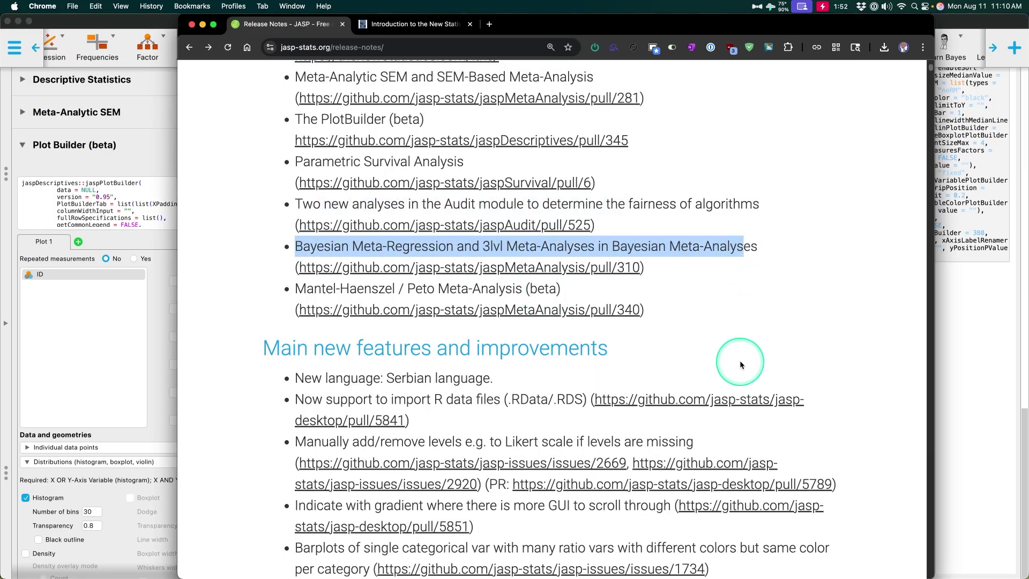
left_click(967, 348)
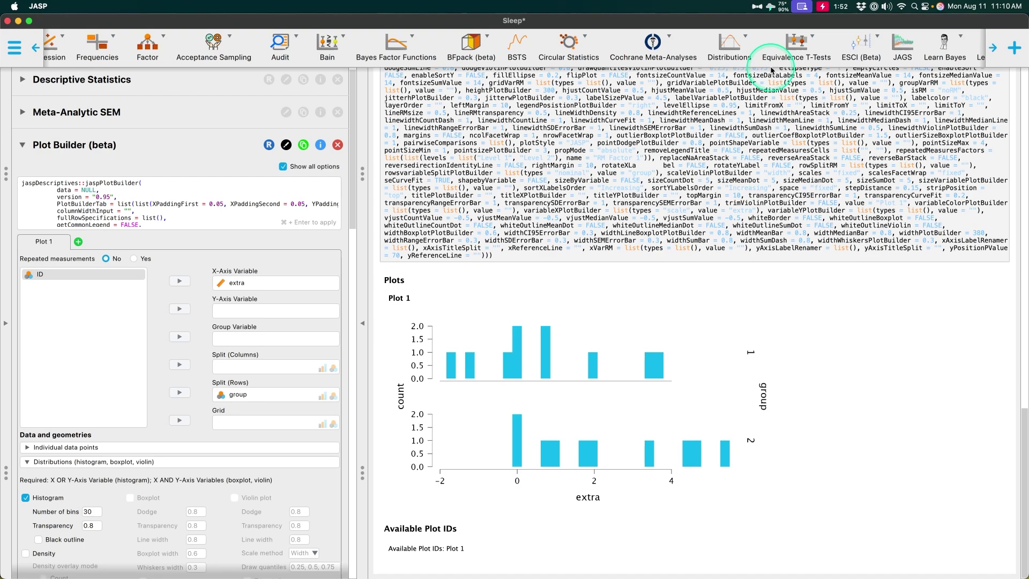
scroll(771, 69, "left", 3)
key("super+Tab")
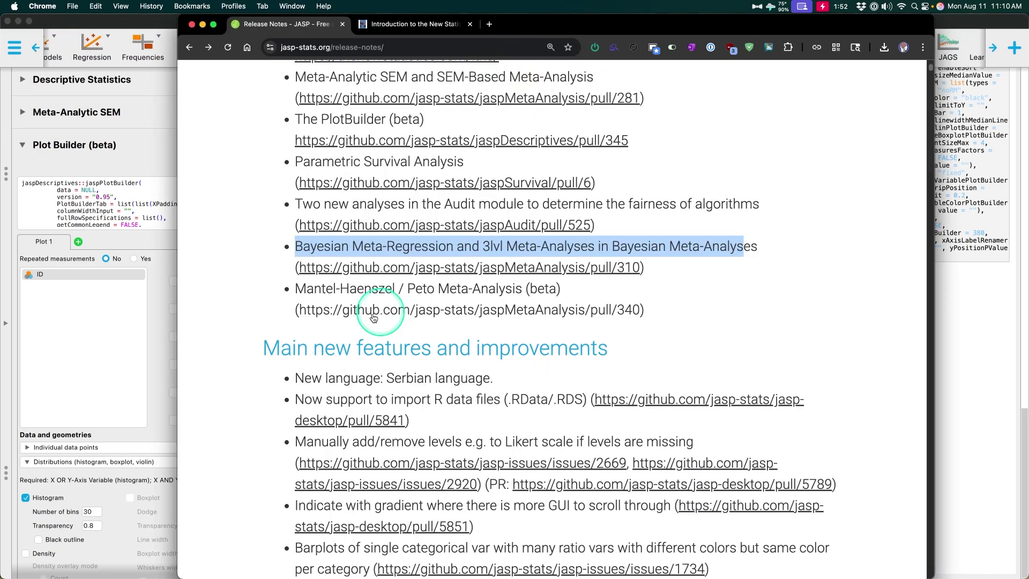
key("super+Tab")
scroll(685, 69, "right", 15)
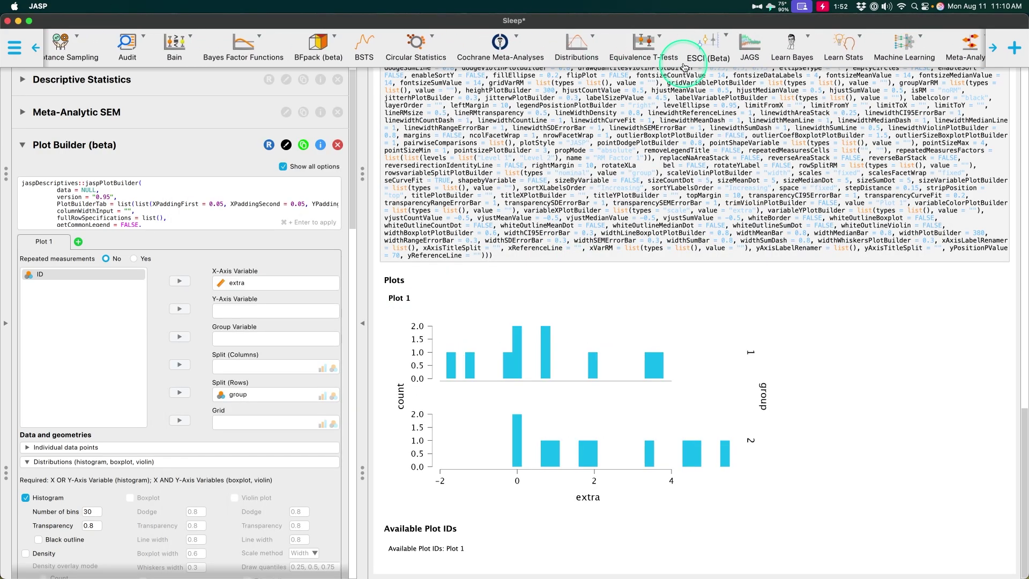
left_click(829, 45)
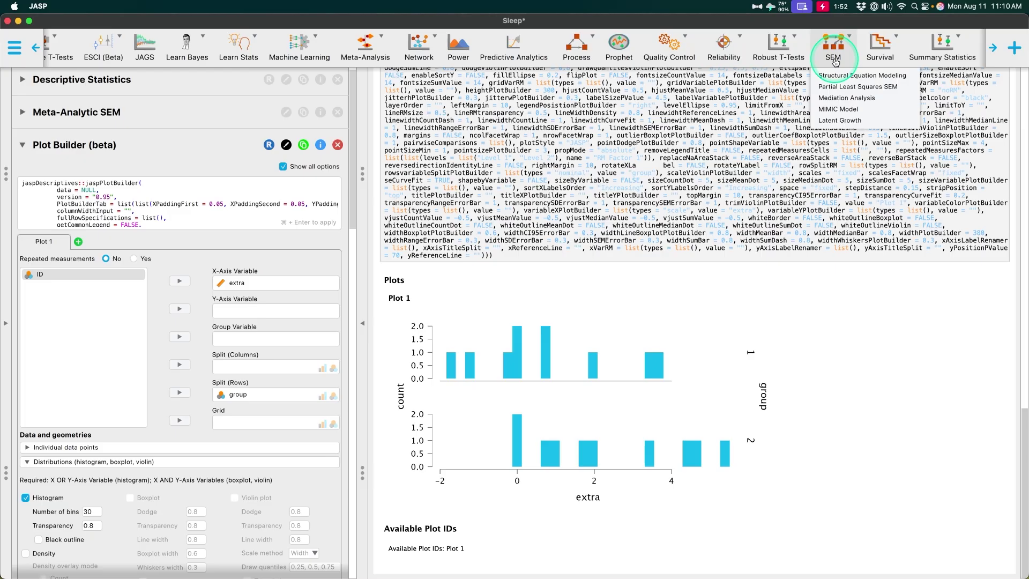
scroll(808, 43, "left", 3)
left_click(489, 45)
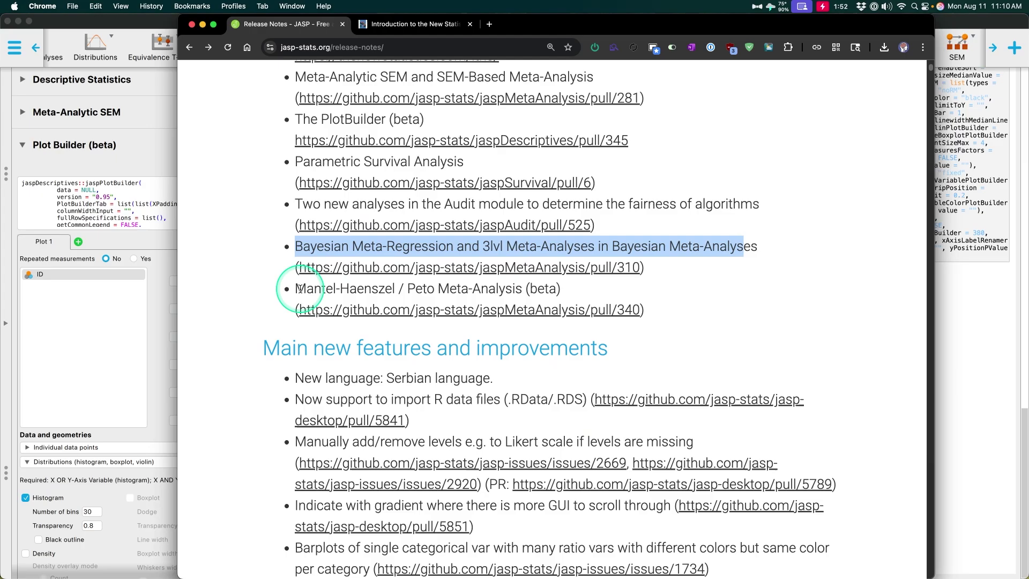
left_click_drag(298, 289, 547, 292)
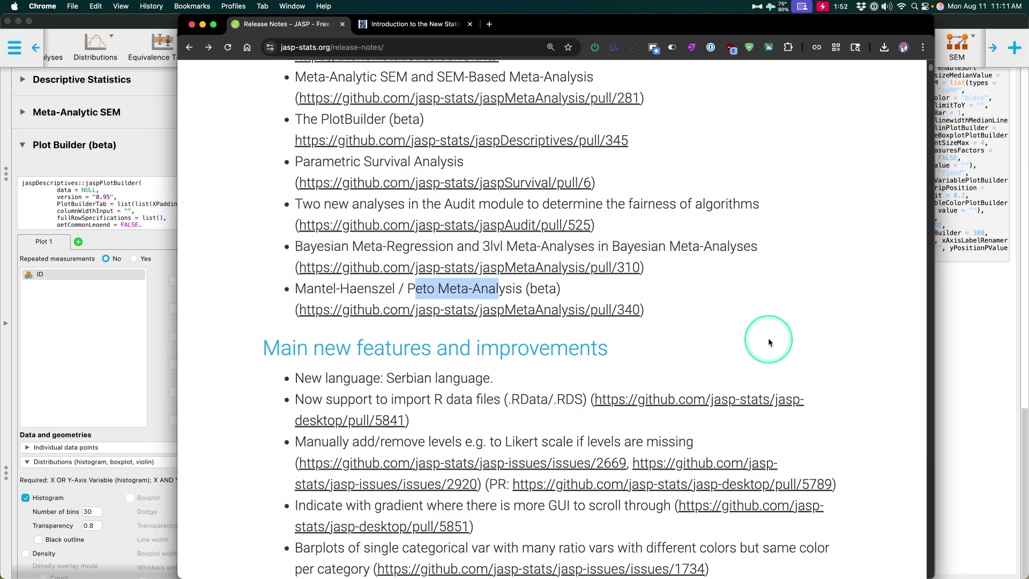
left_click(943, 338)
left_click(512, 56)
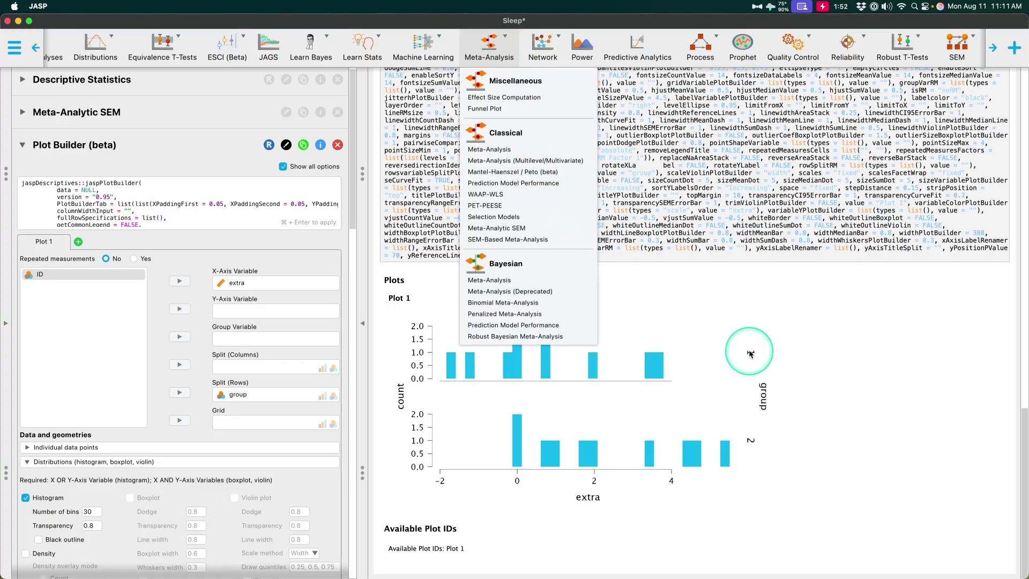
key("super+Tab")
scroll(710, 212, "down", 3)
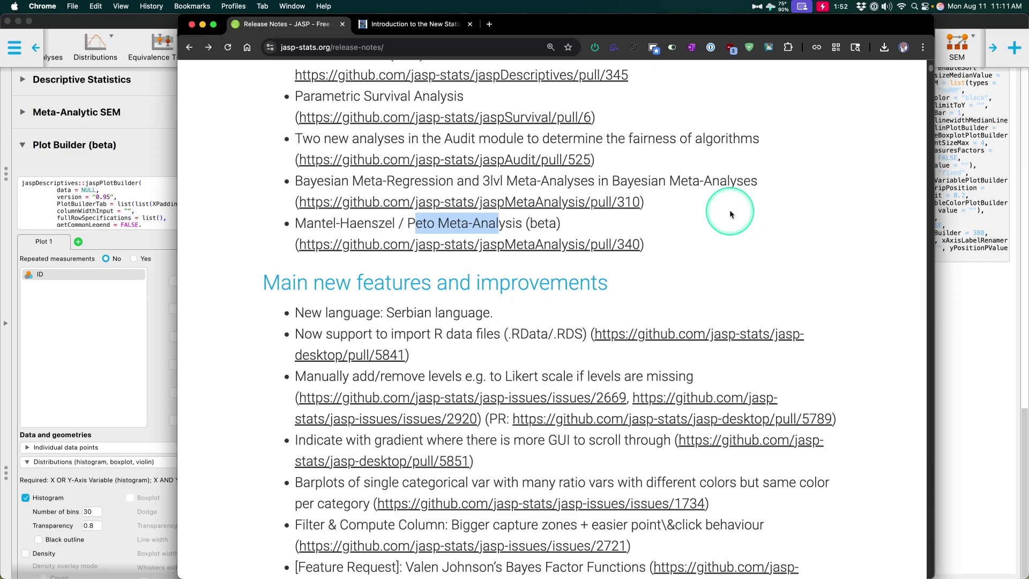
- Mark the Serbian language and .RData/.RDS file-type release notes
scroll(728, 210, "down", 3)
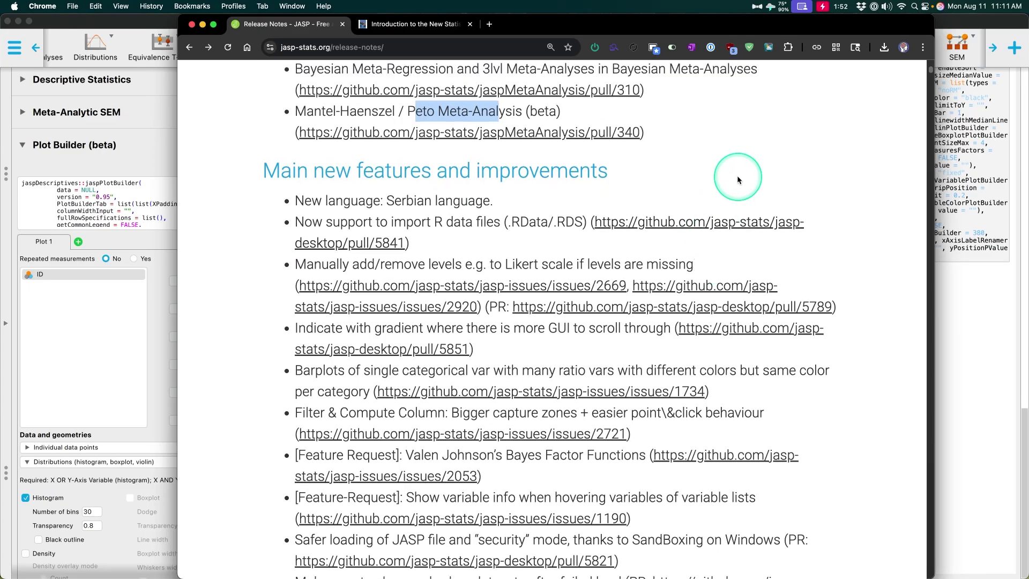
scroll(736, 174, "up", 3)
scroll(688, 295, "up", 5)
scroll(684, 291, "down", 10)
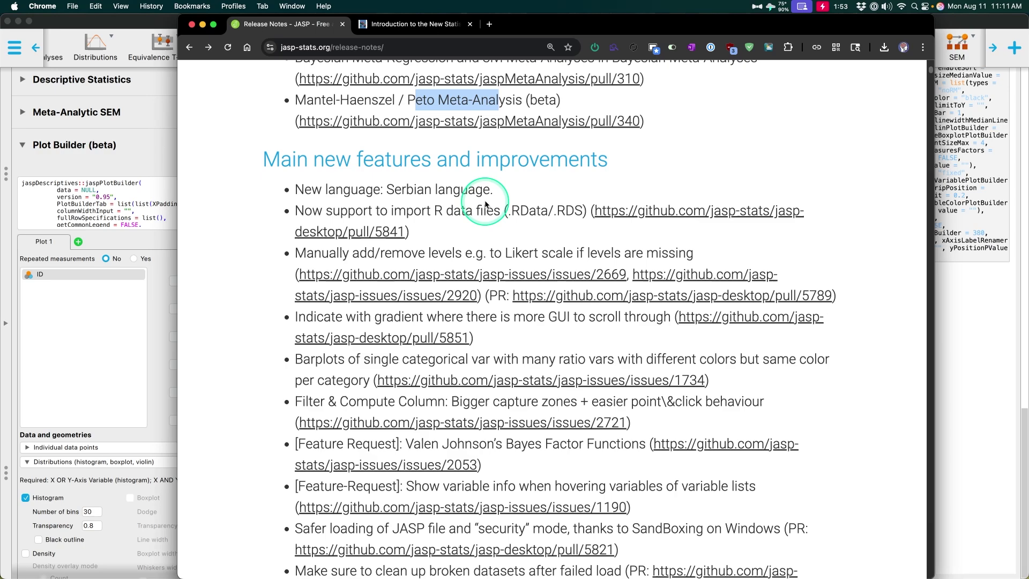
left_click_drag(491, 191, 387, 191)
left_click(499, 238)
left_click_drag(315, 205, 585, 212)
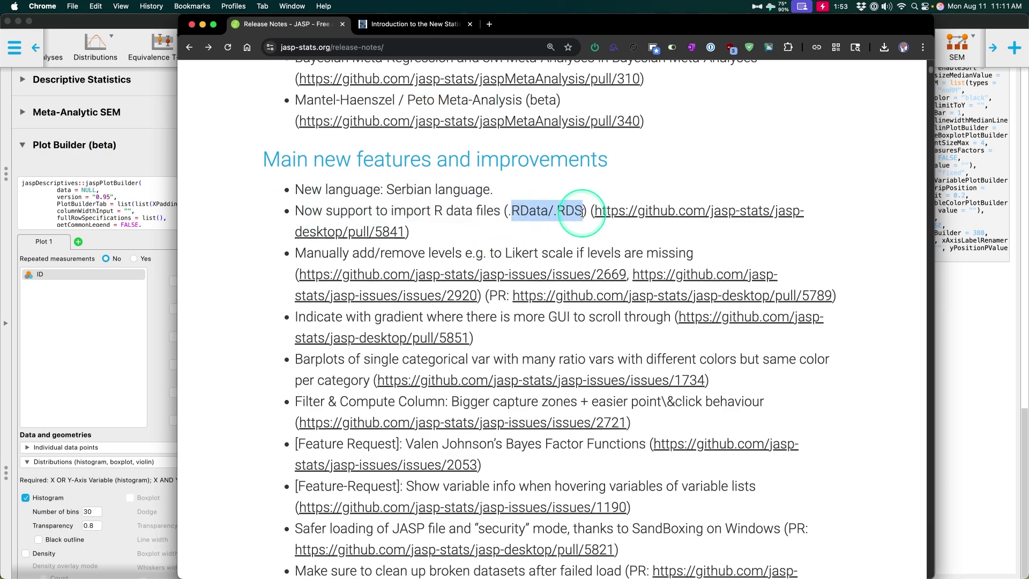
left_click(583, 212)
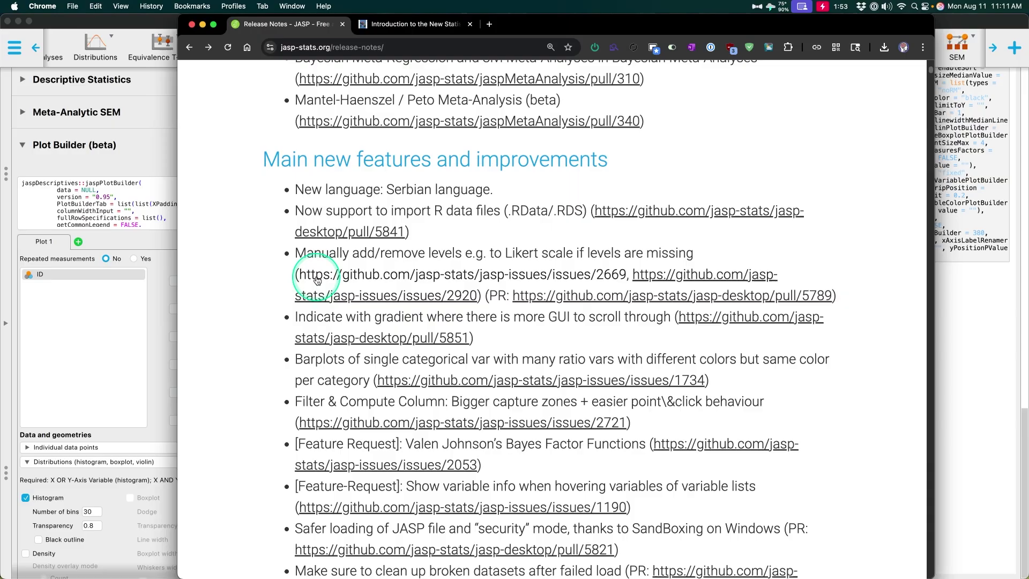
- Return from JASP to the release notes and mark the note on manually adding or removing levels
left_click(120, 218)
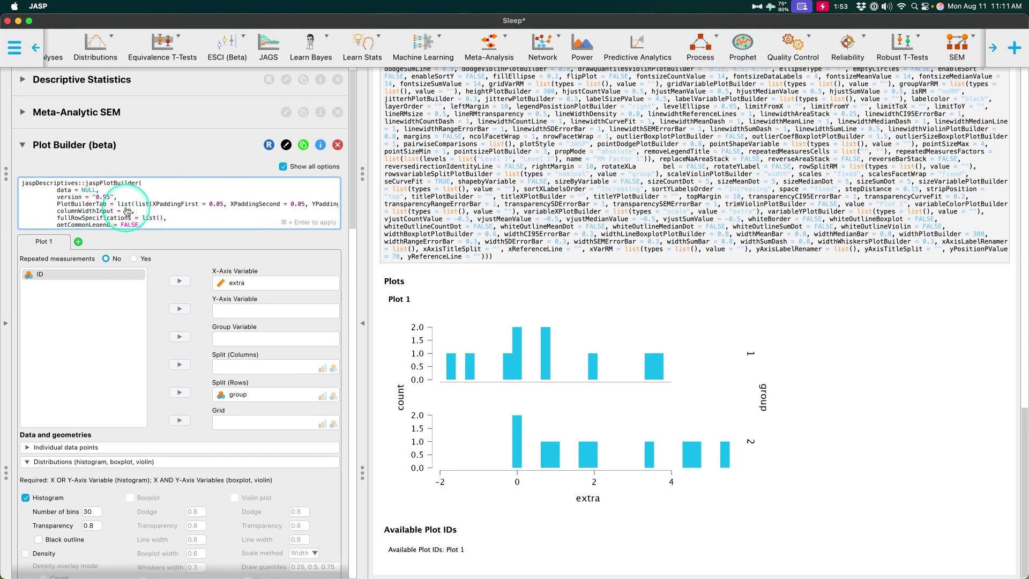
key("ctrl+Up")
left_click(750, 242)
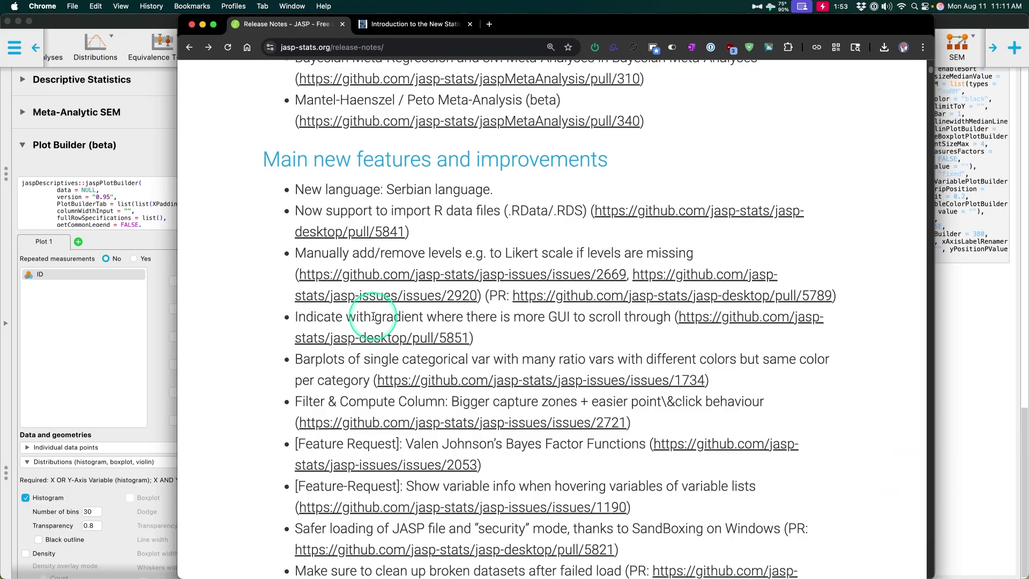
left_click_drag(332, 168, 694, 175)
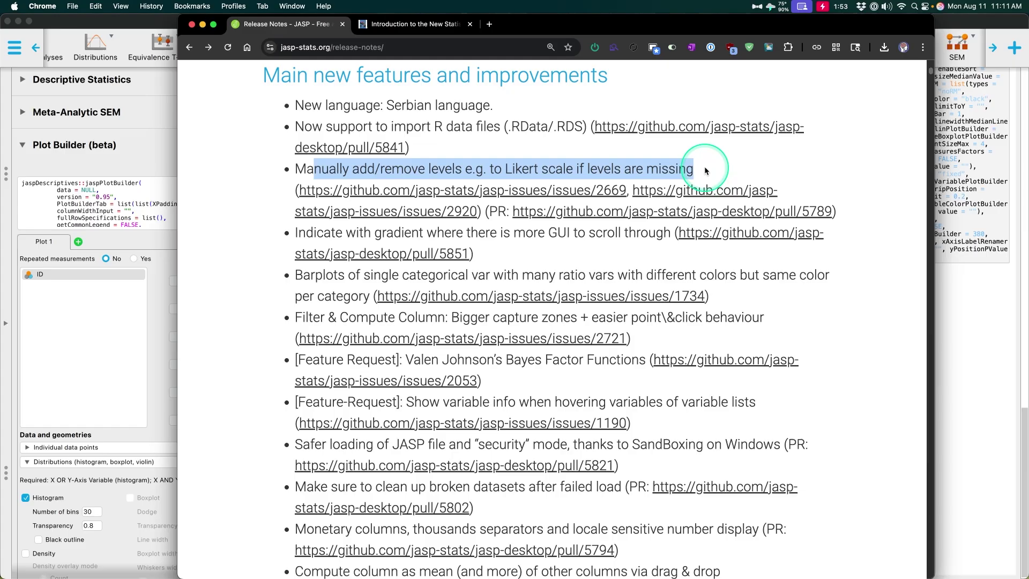
scroll(850, 176, "down", 2)
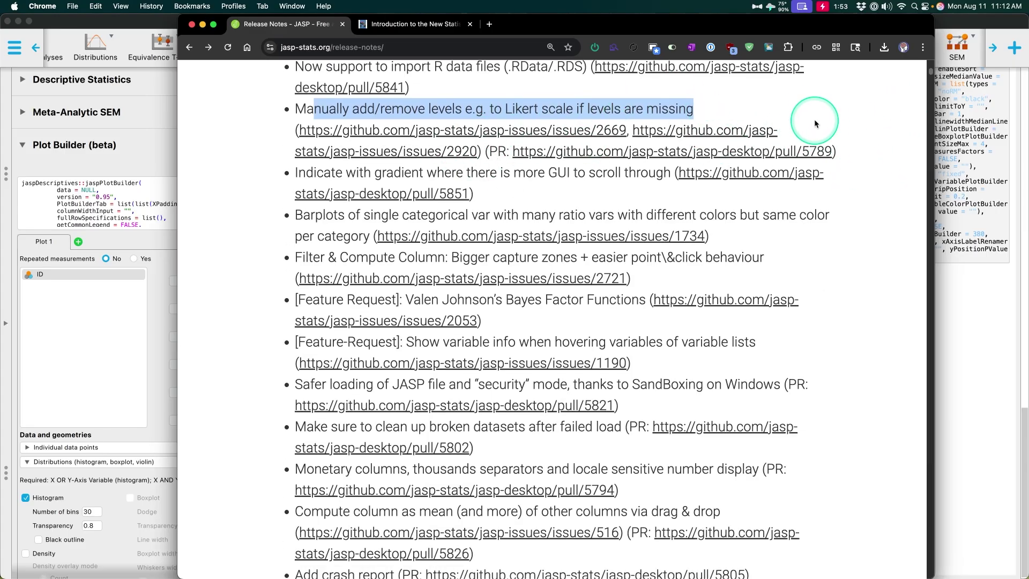
double_click(499, 151)
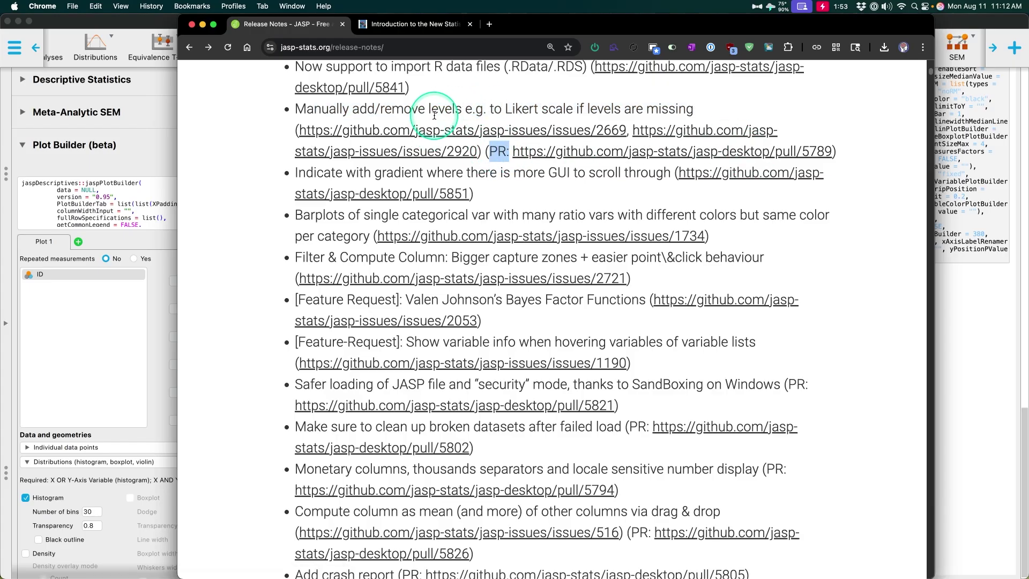
left_click(757, 114)
- Mark the release note about the scroll gradient
scroll(357, 176, "down", 1)
left_click(357, 175)
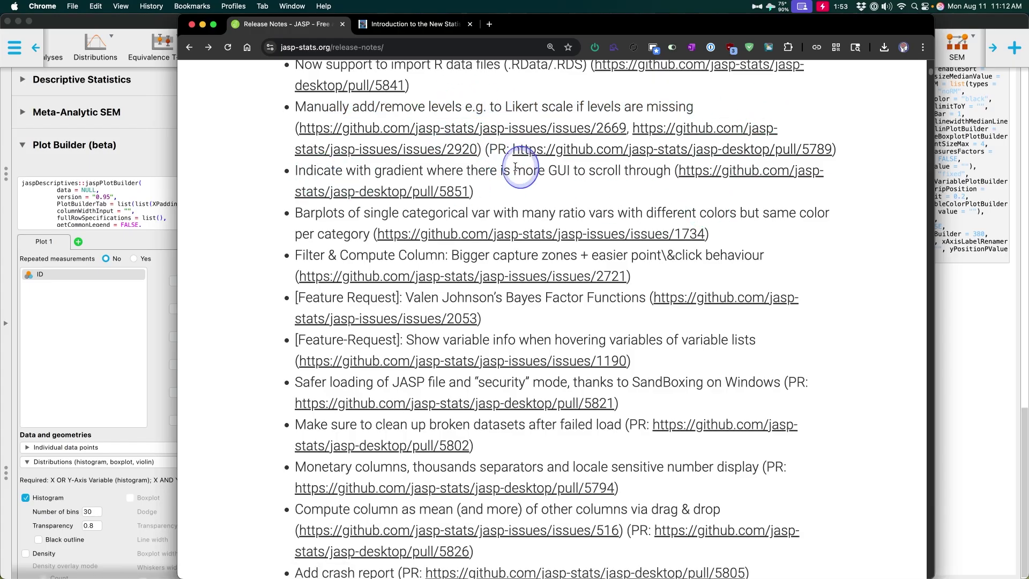
left_click_drag(571, 171, 375, 172)
left_click(529, 179)
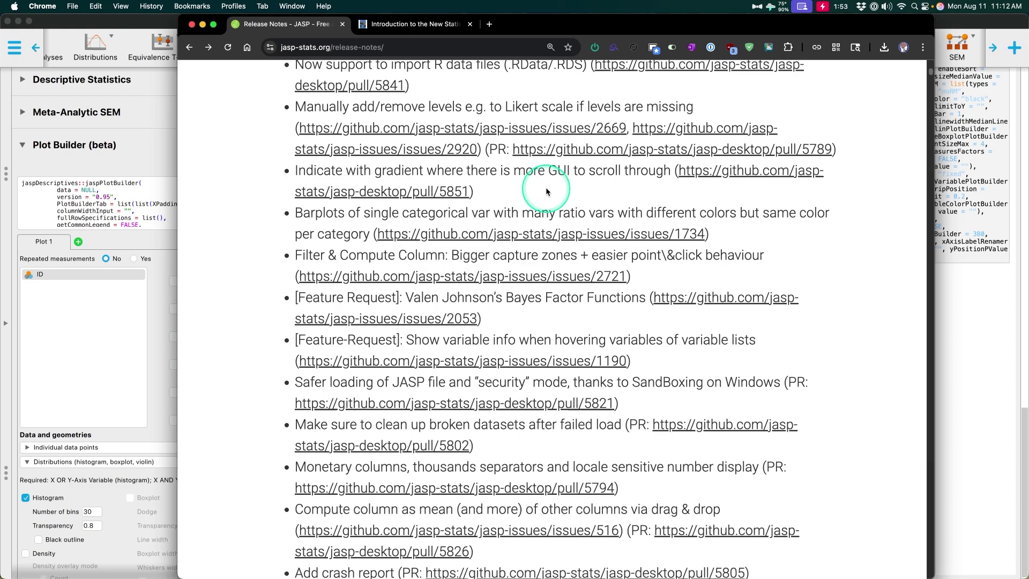
- In the Plot Builder options, expand the Plot layout section to show its column and row settings
left_click(965, 423)
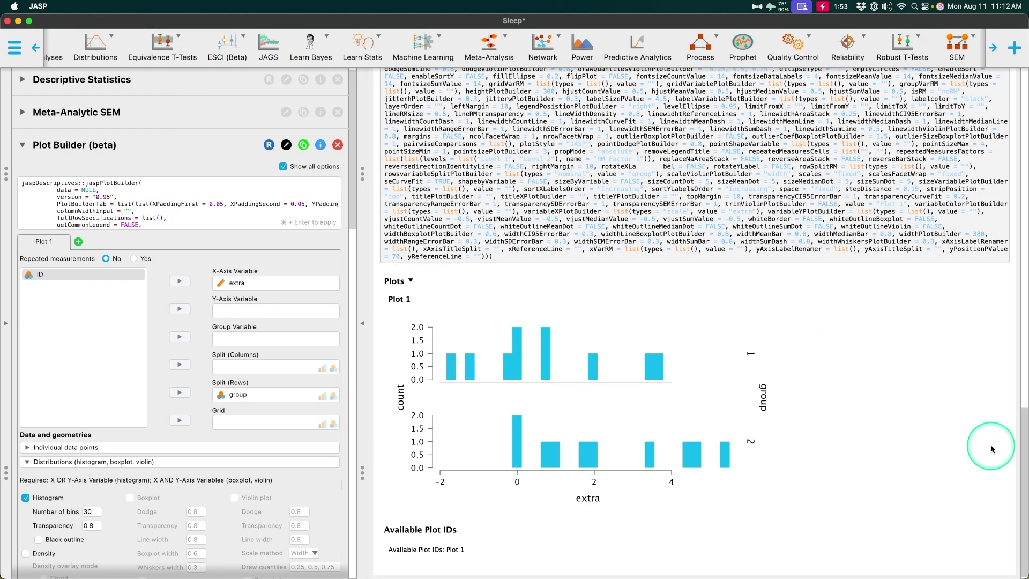
scroll(1007, 396, "up", 5)
scroll(352, 238, "down", 6)
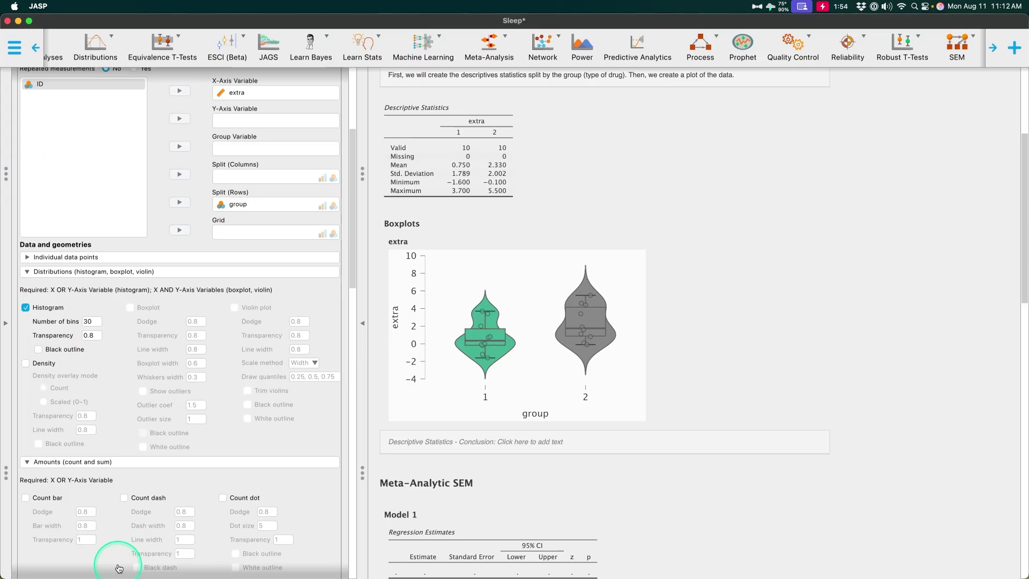
scroll(252, 536, "down", 15)
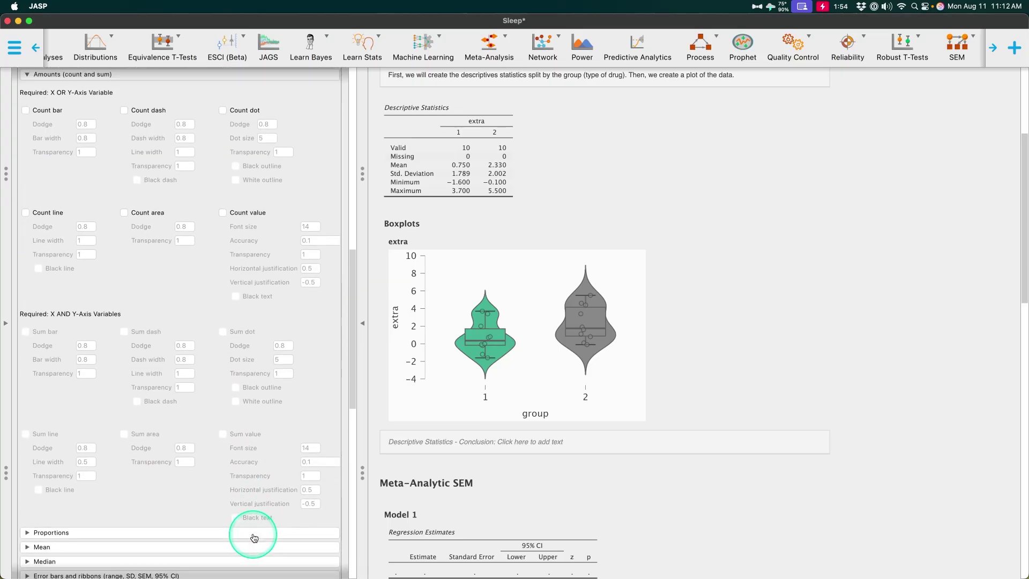
scroll(255, 536, "down", 6)
left_click(252, 532)
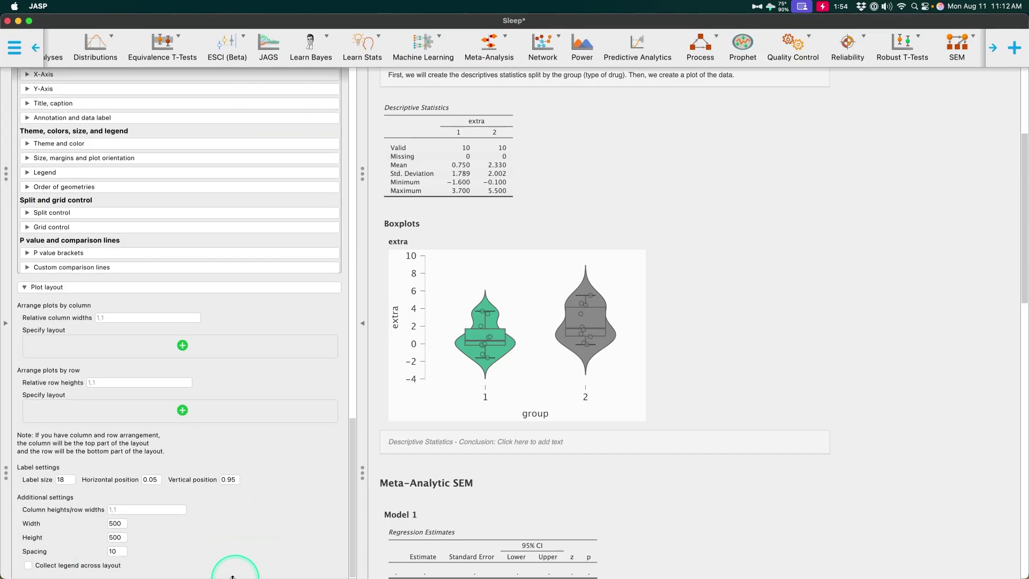
scroll(295, 403, "up", 20)
- In the release notes, highlight the Barplots line and the Filter & Compute Column note
key("super+Tab")
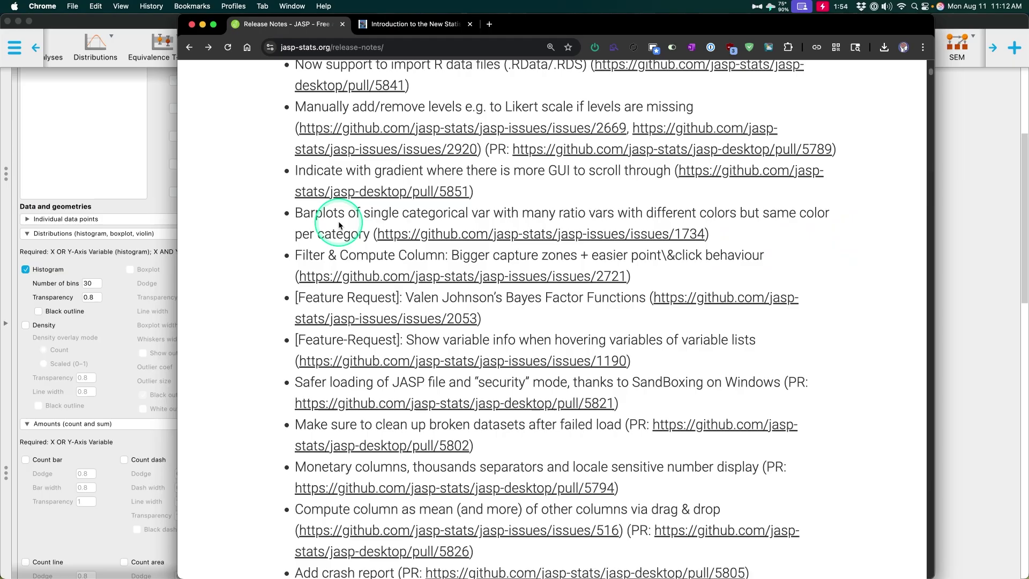
left_click_drag(303, 215, 642, 214)
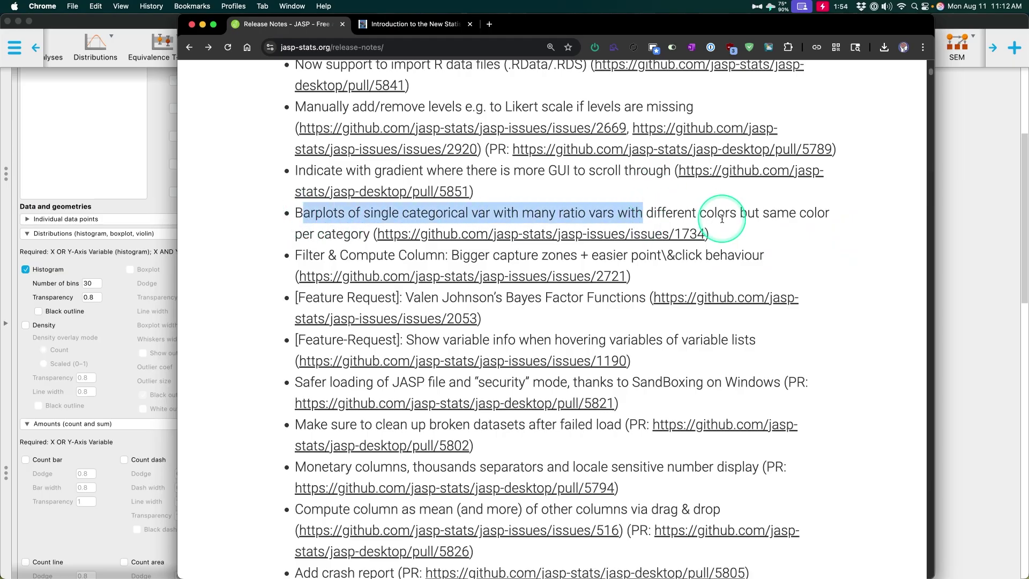
left_click(742, 220)
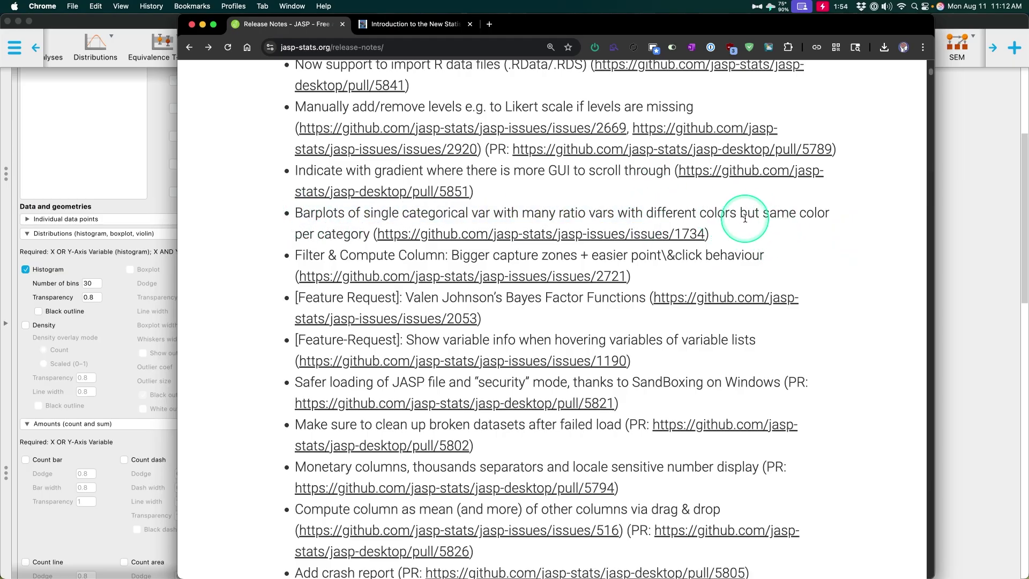
scroll(375, 231, "down", 3)
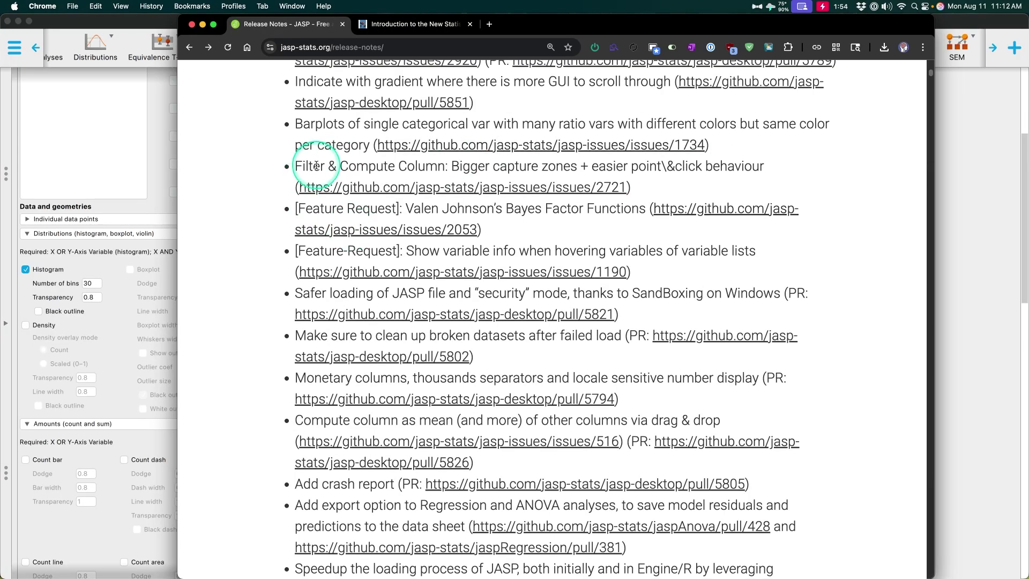
left_click_drag(306, 167, 600, 166)
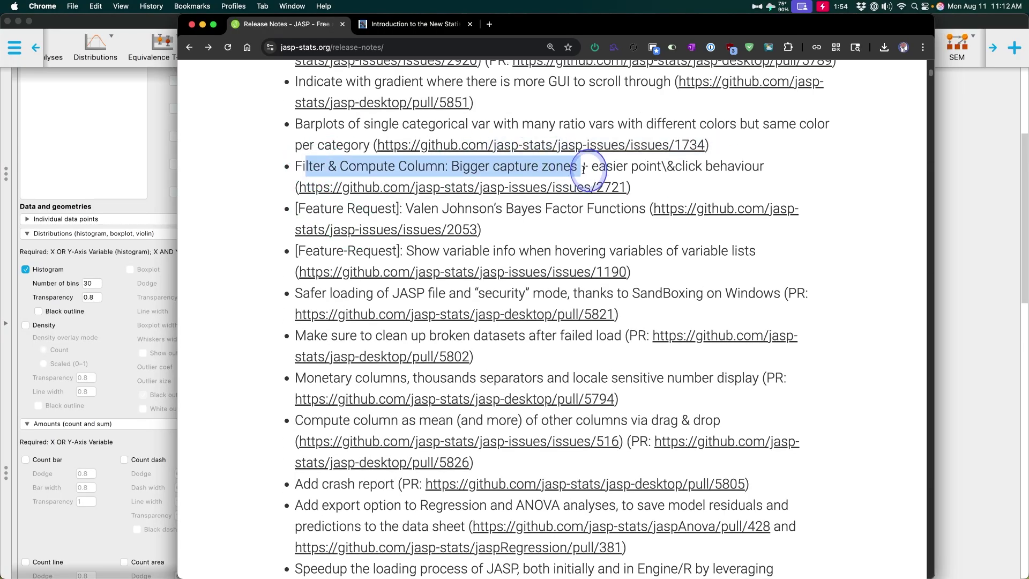
left_click(632, 168)
- Highlight the easier point-and-click part and the Bayes Factor Functions feature request
left_click_drag(749, 179, 586, 167)
left_click(746, 165)
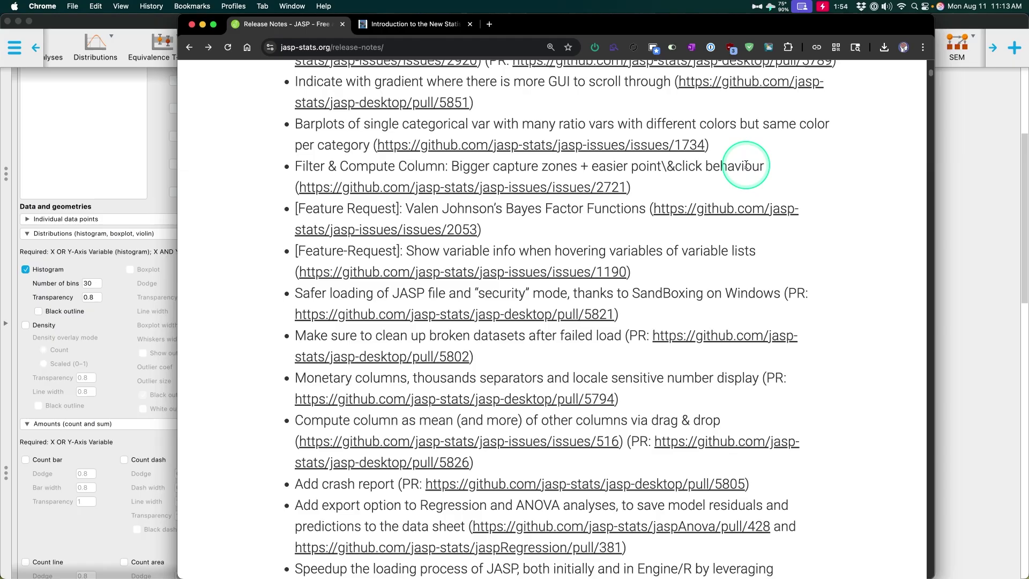
left_click_drag(317, 211, 506, 214)
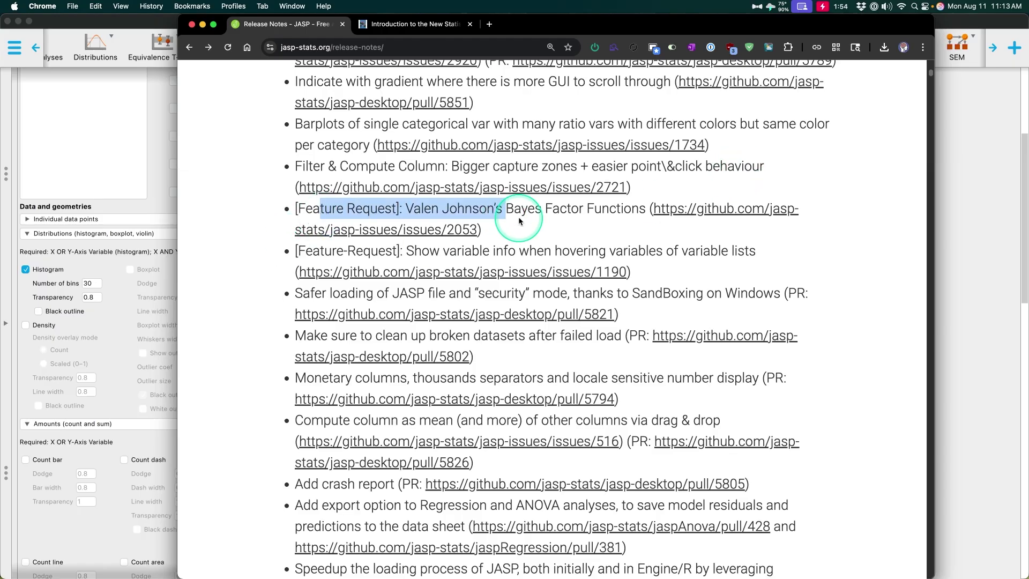
left_click(570, 223)
- In JASP, browse the Learn Bayes, BFpack and Bayes Factor Functions ribbon menus' analyses
left_click(983, 218)
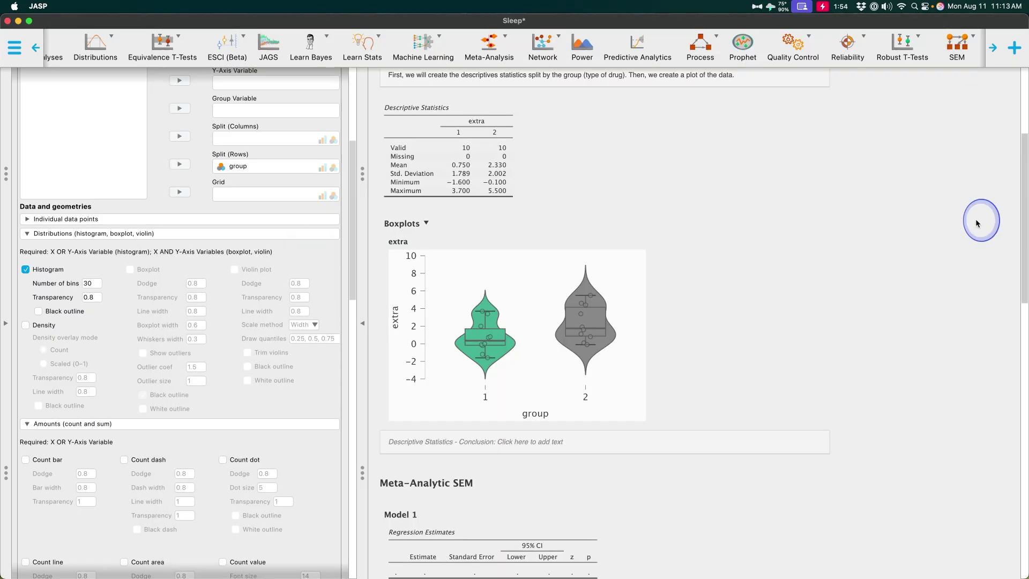
left_click(337, 55)
left_click(336, 56)
scroll(300, 46, "left", 5)
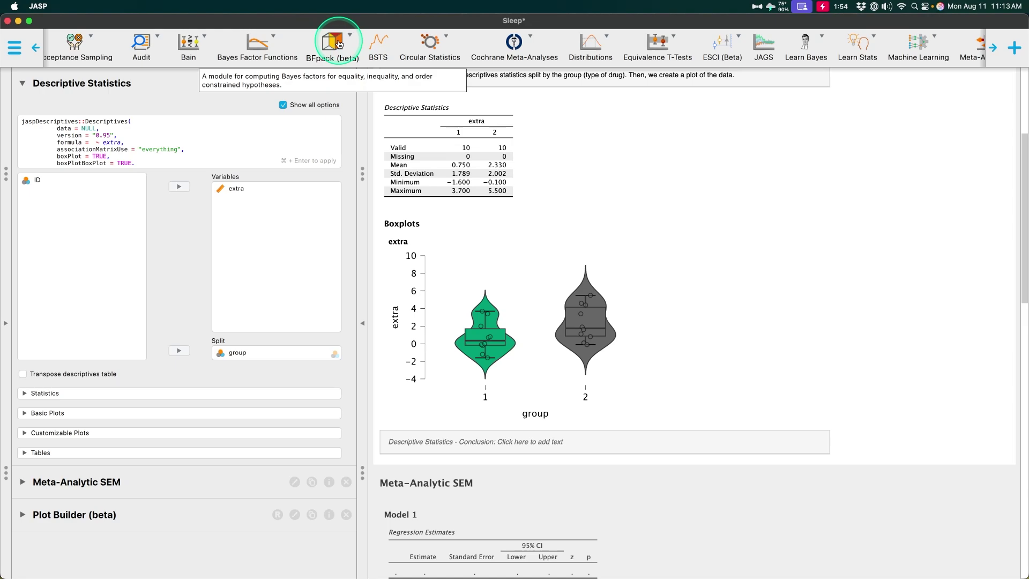
left_click(330, 45)
left_click(264, 52)
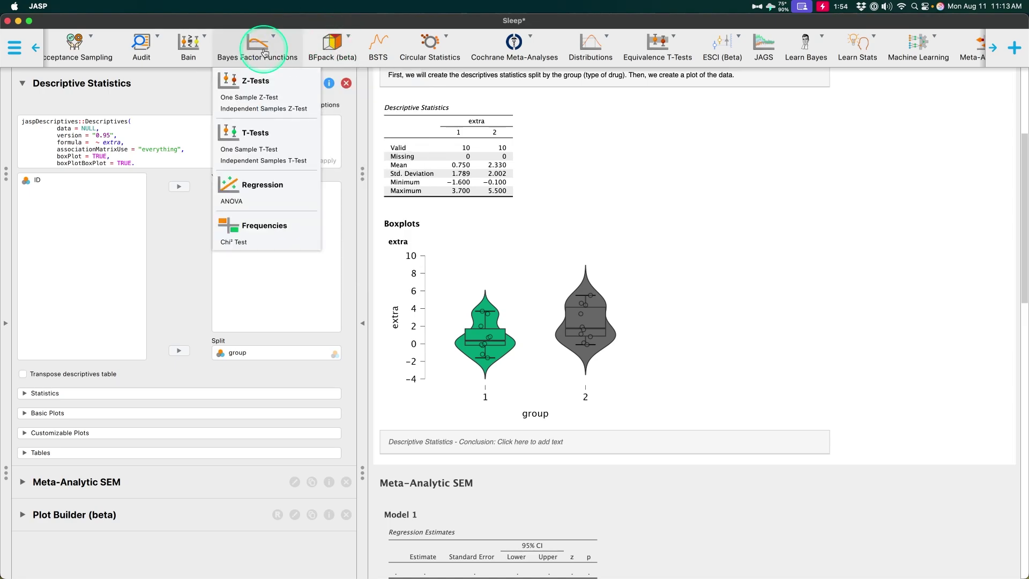
scroll(195, 43, "left", 5)
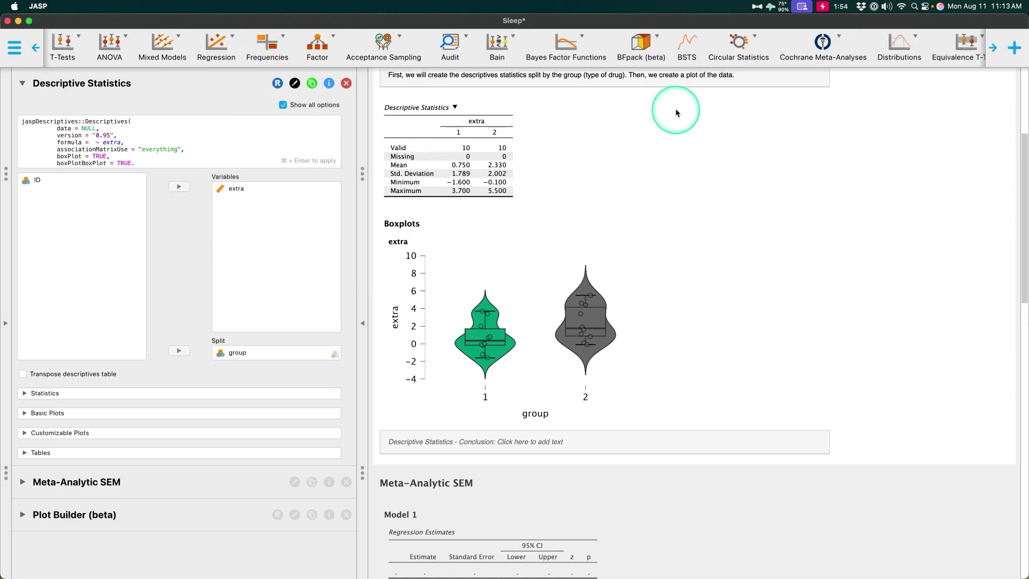
- Back in the release notes, highlight the variable-info-on-hover feature request
key("super+Tab")
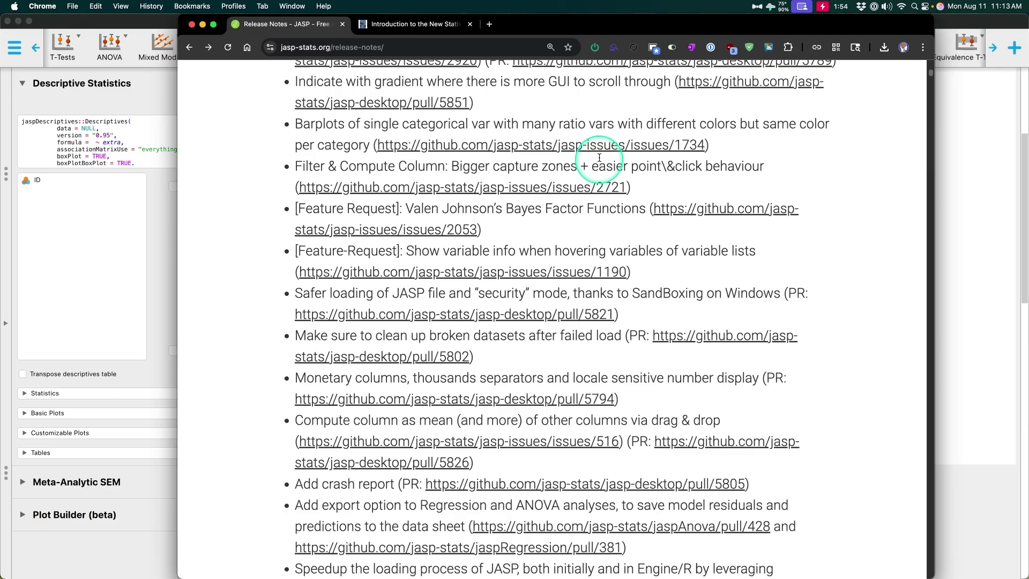
scroll(603, 193, "down", 5)
left_click_drag(353, 137, 765, 136)
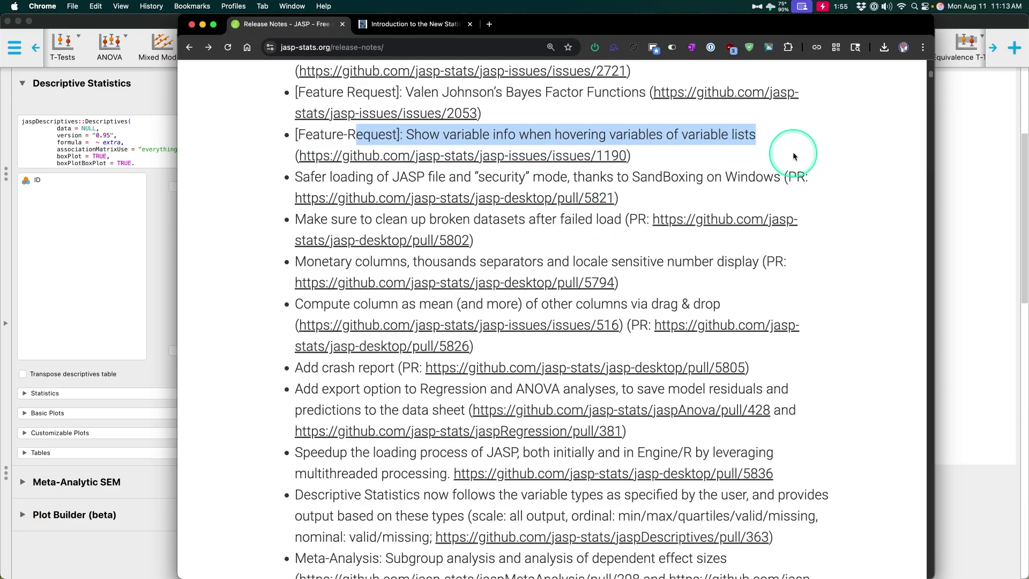
- In JASP's data sheet, open the extra variable's settings, look them over, and close them
left_click(969, 160)
scroll(107, 38, "left", 5)
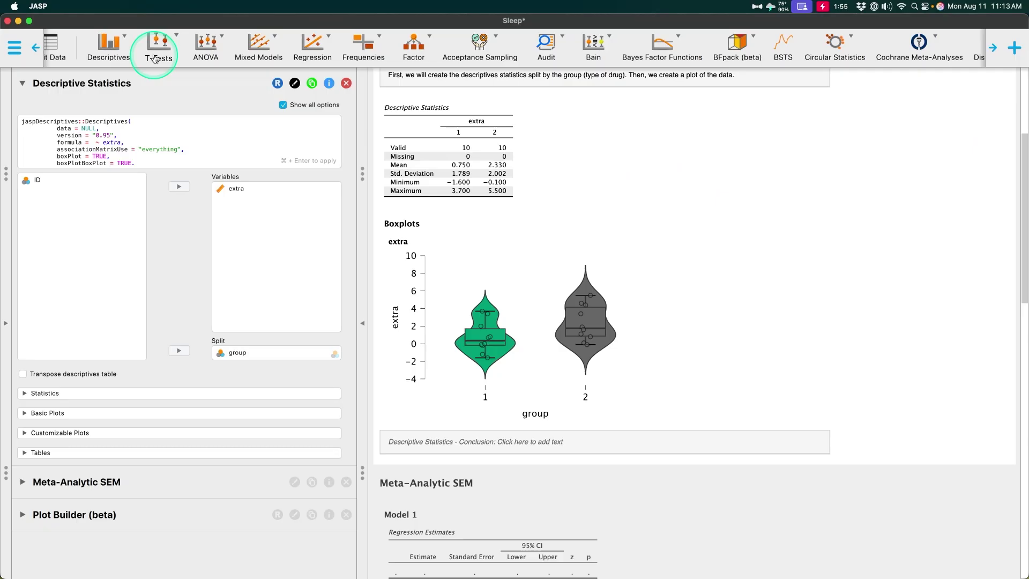
left_click(7, 321)
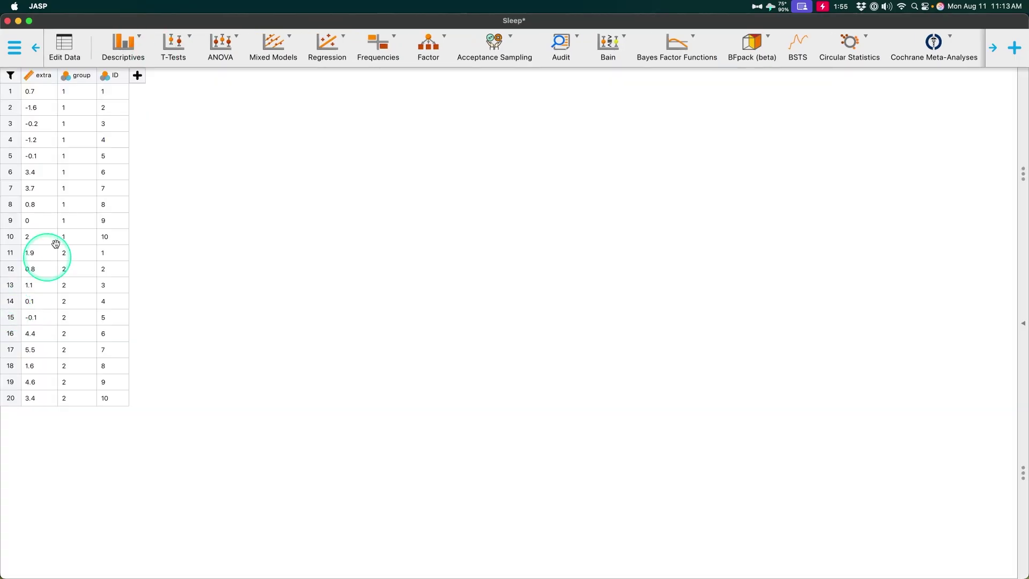
double_click(42, 79)
scroll(218, 193, "down", 5)
scroll(227, 177, "up", 8)
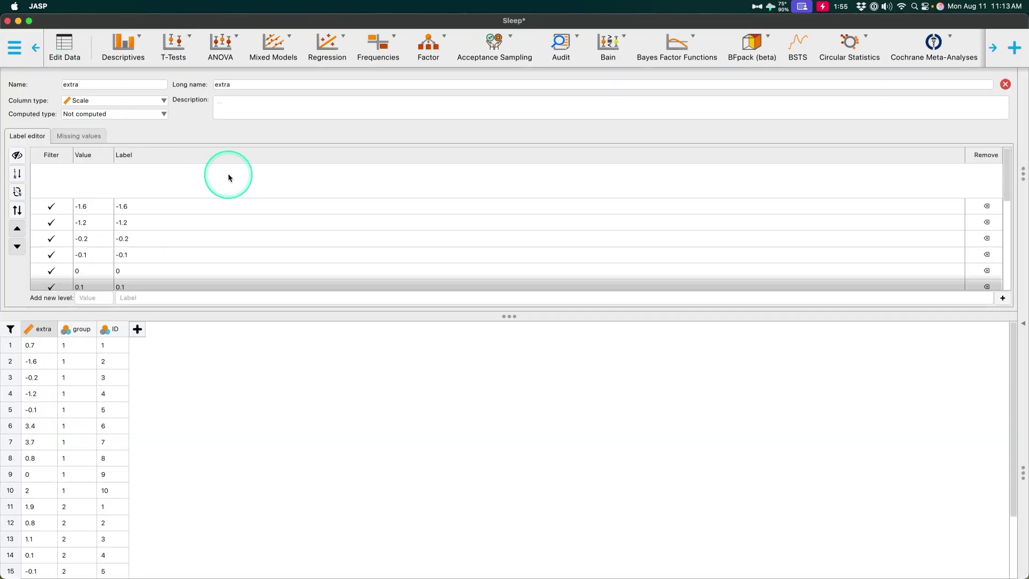
left_click(1005, 84)
- In the release notes, highlight the safer JASP file loading note
key("super+Tab")
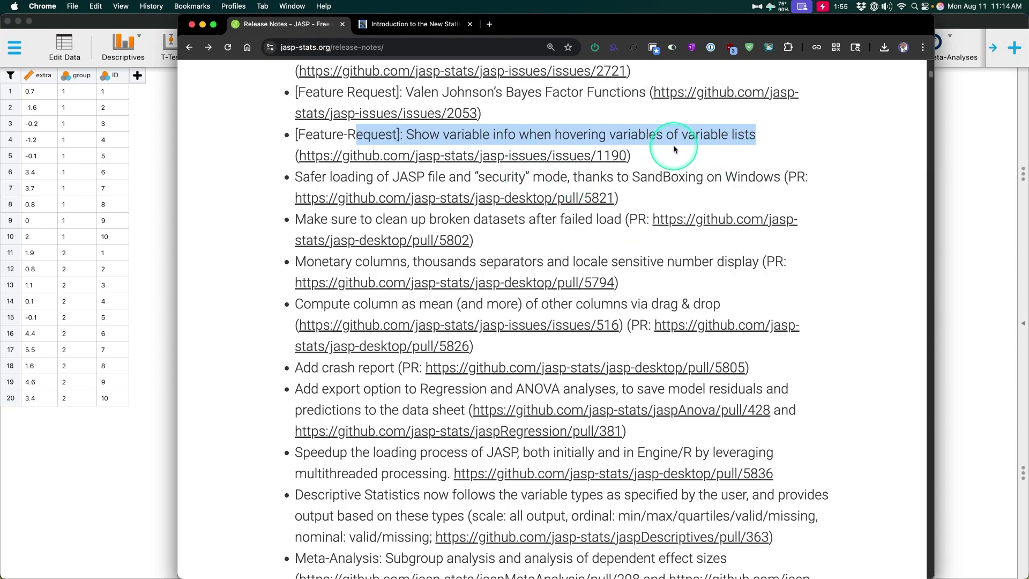
left_click_drag(342, 178, 612, 189)
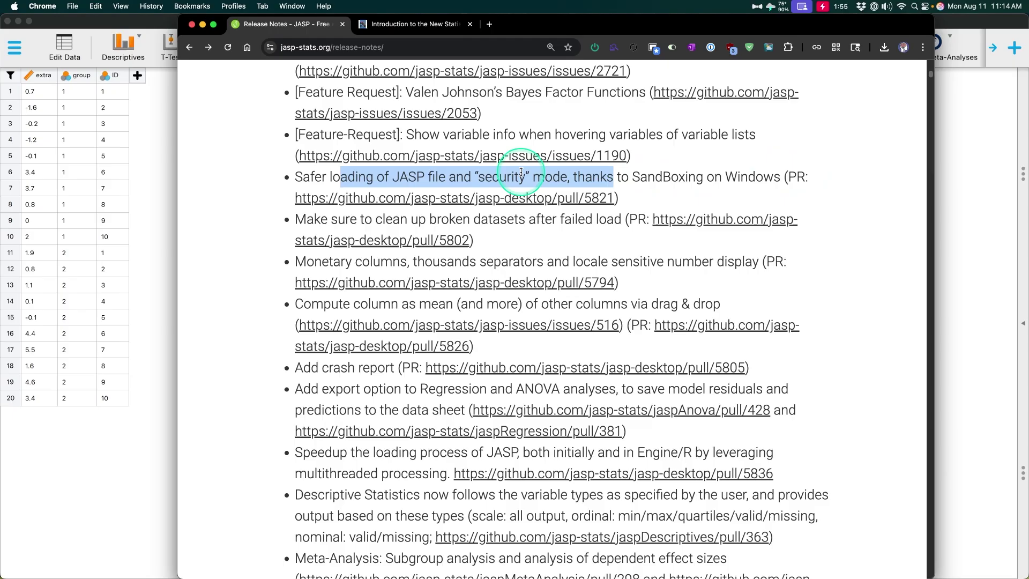
left_click(566, 177)
left_click_drag(474, 177, 535, 177)
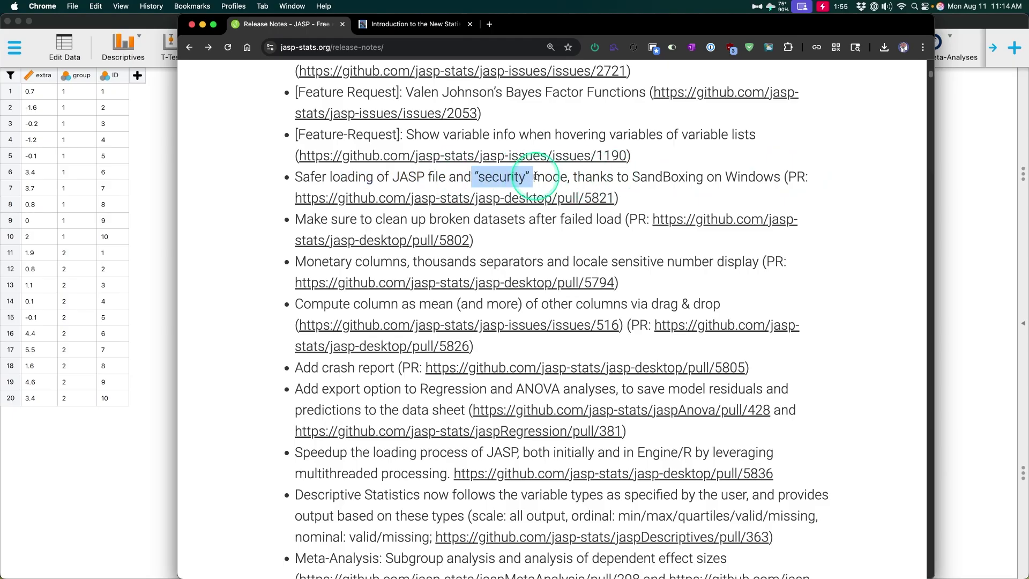
left_click_drag(647, 177, 740, 177)
left_click_drag(304, 220, 582, 227)
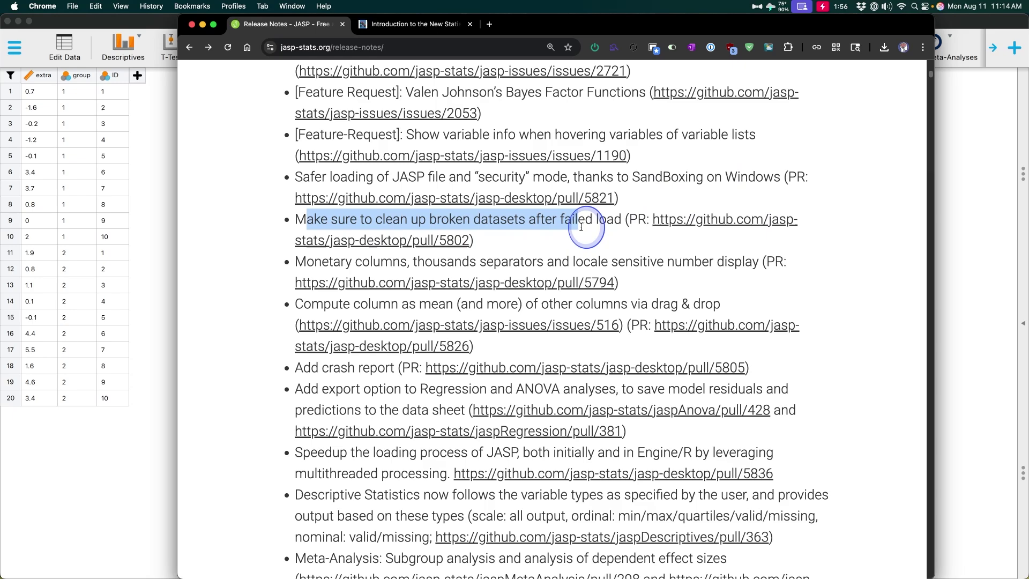
scroll(708, 227, "down", 3)
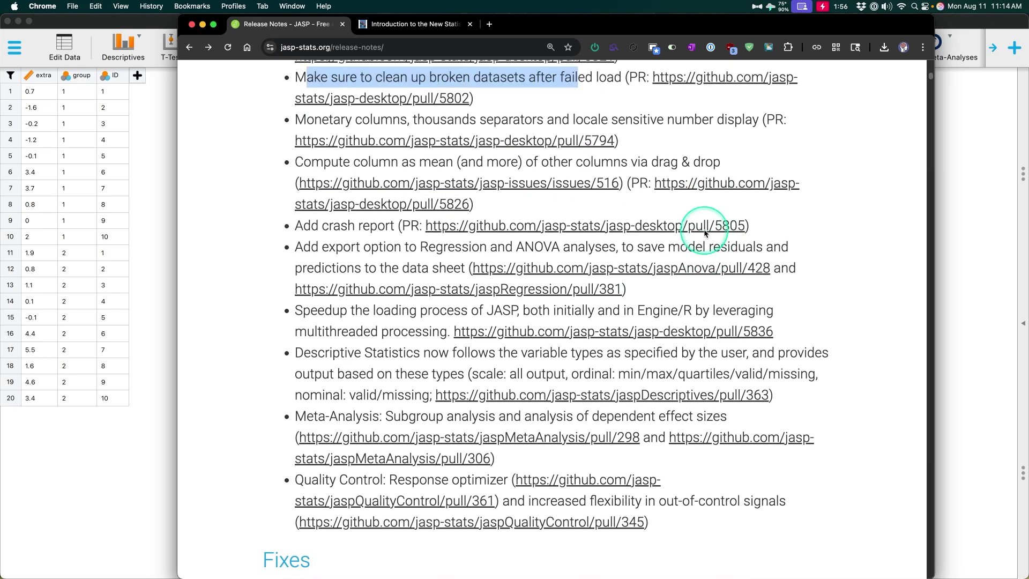
scroll(713, 225, "up", 2)
left_click(330, 198)
left_click_drag(477, 198, 723, 206)
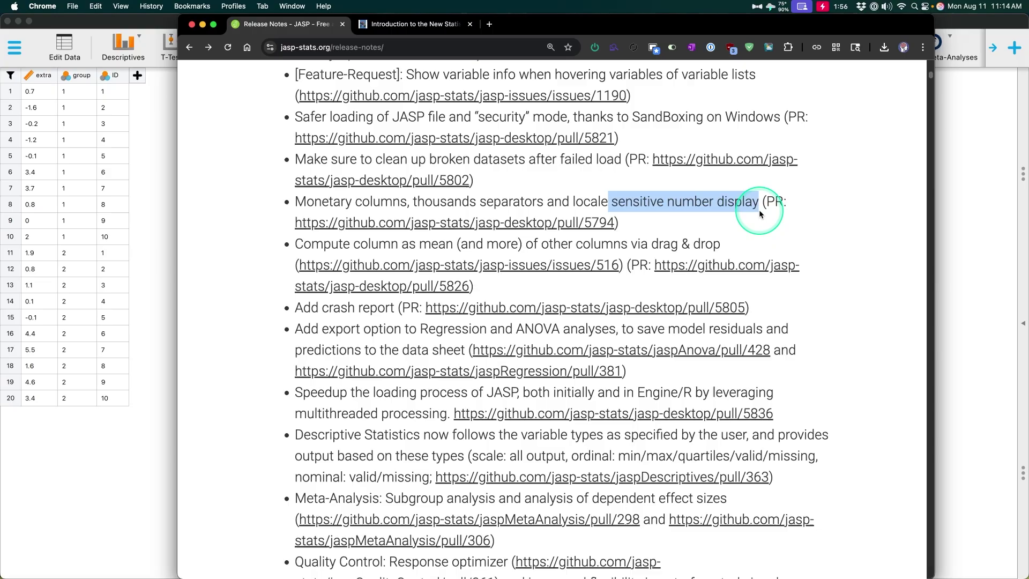
scroll(724, 217, "down", 3)
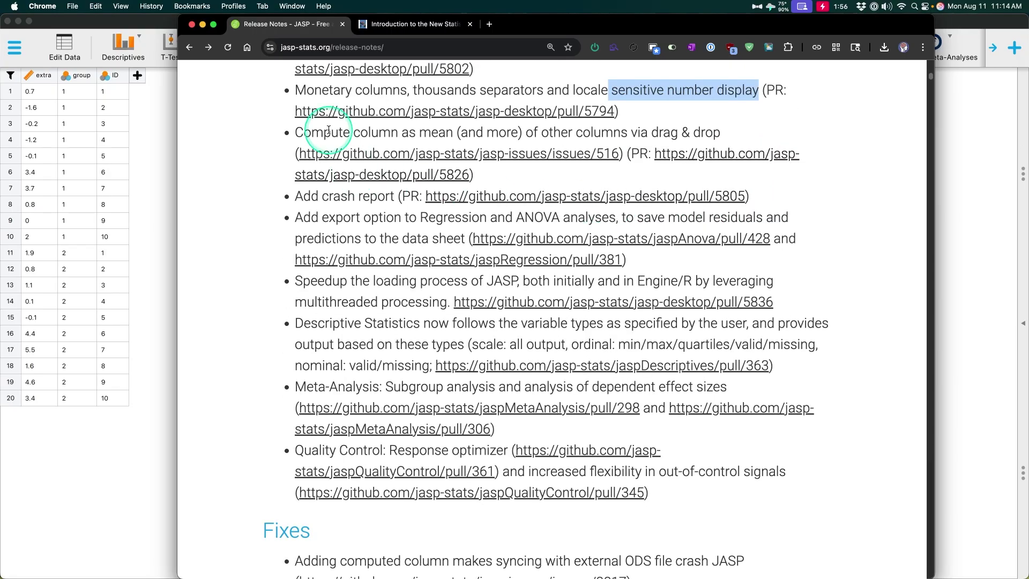
left_click_drag(303, 134, 494, 138)
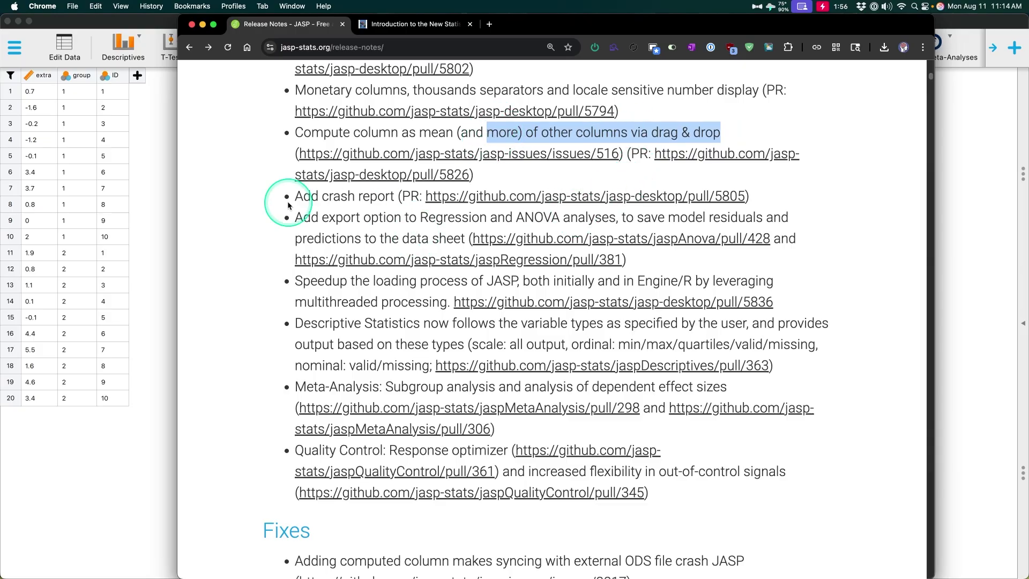
left_click_drag(295, 196, 390, 192)
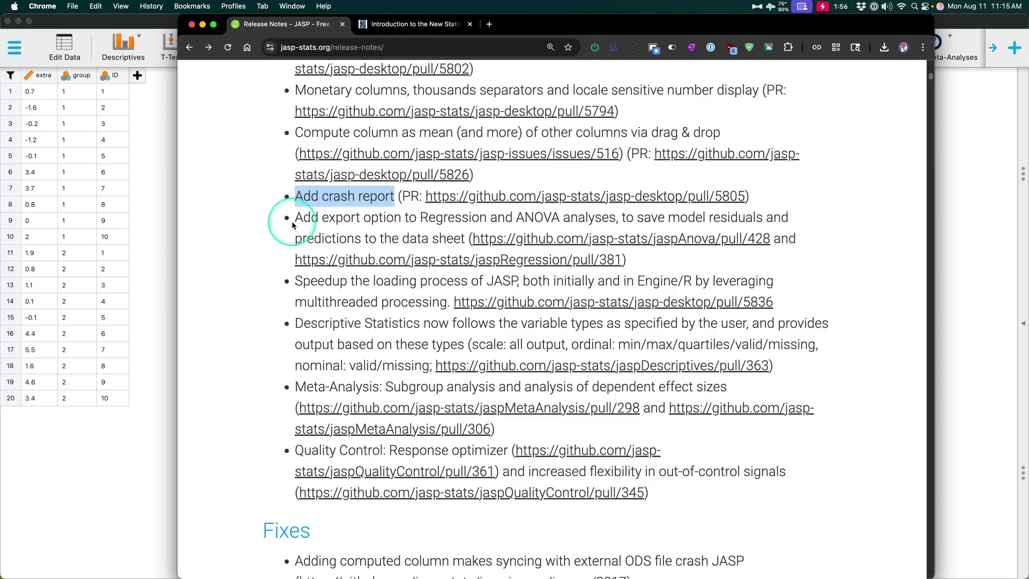
left_click_drag(293, 225, 764, 228)
left_click(658, 222)
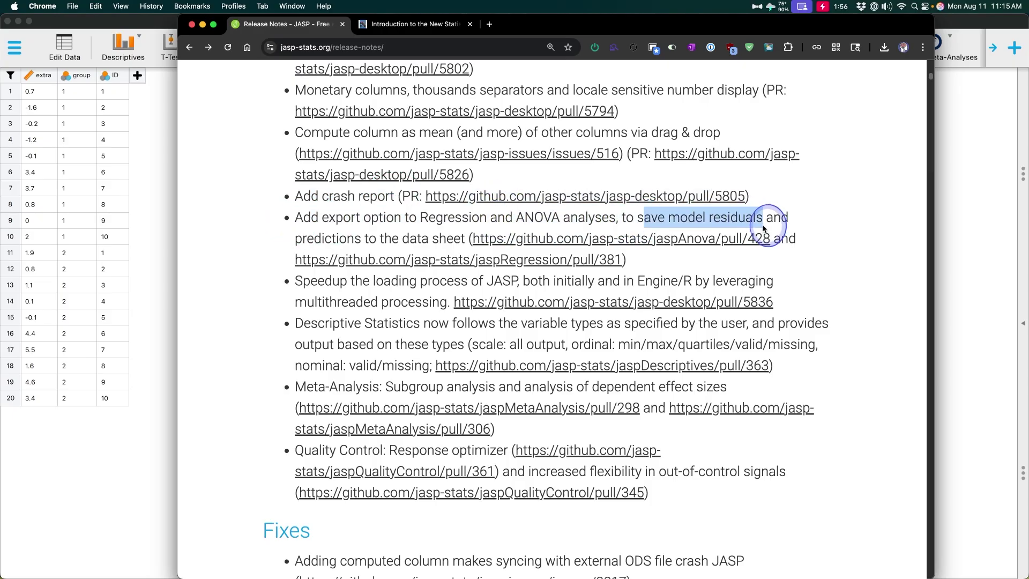
left_click(651, 221)
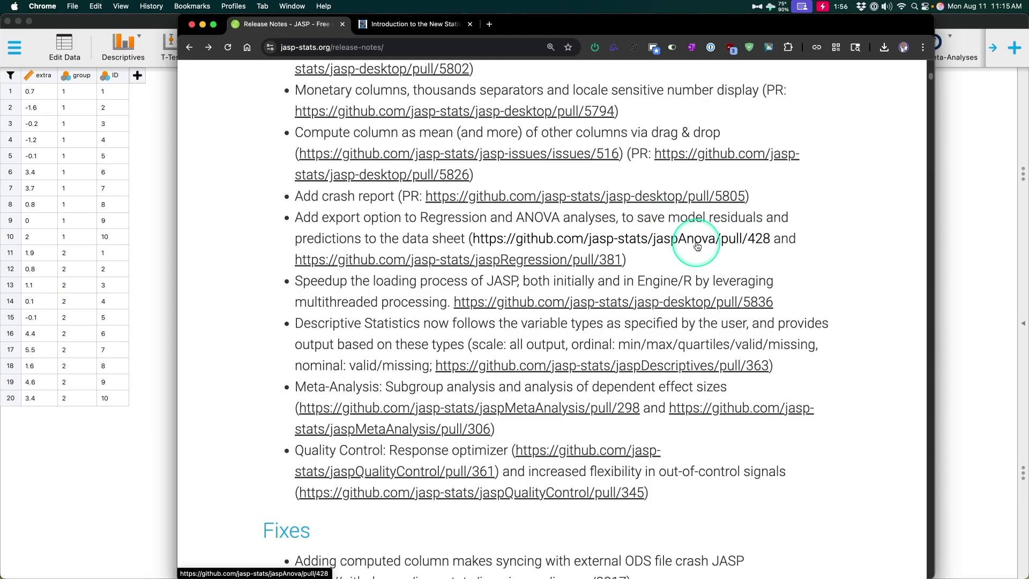
left_click_drag(637, 221, 765, 229)
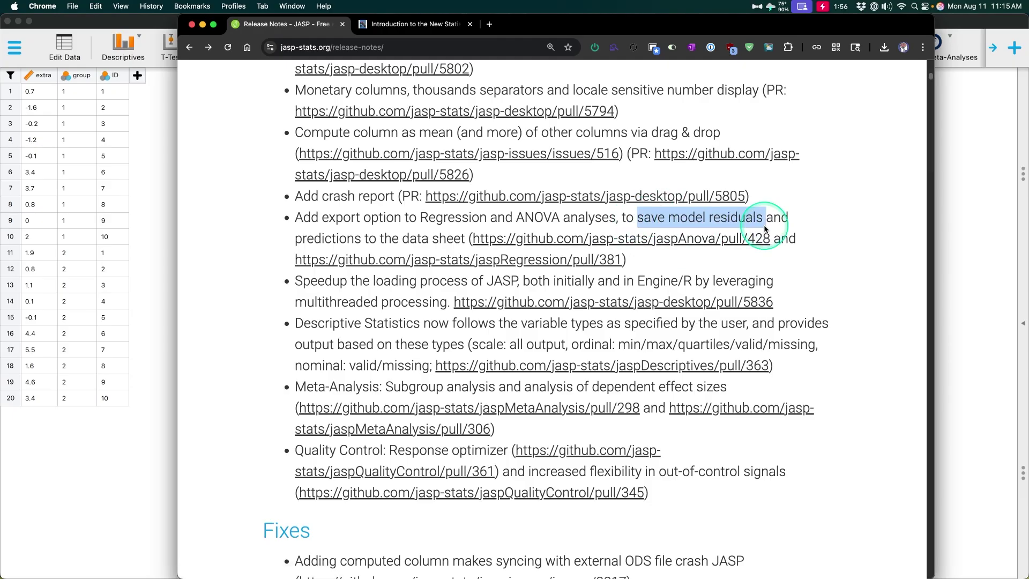
left_click_drag(343, 220, 560, 220)
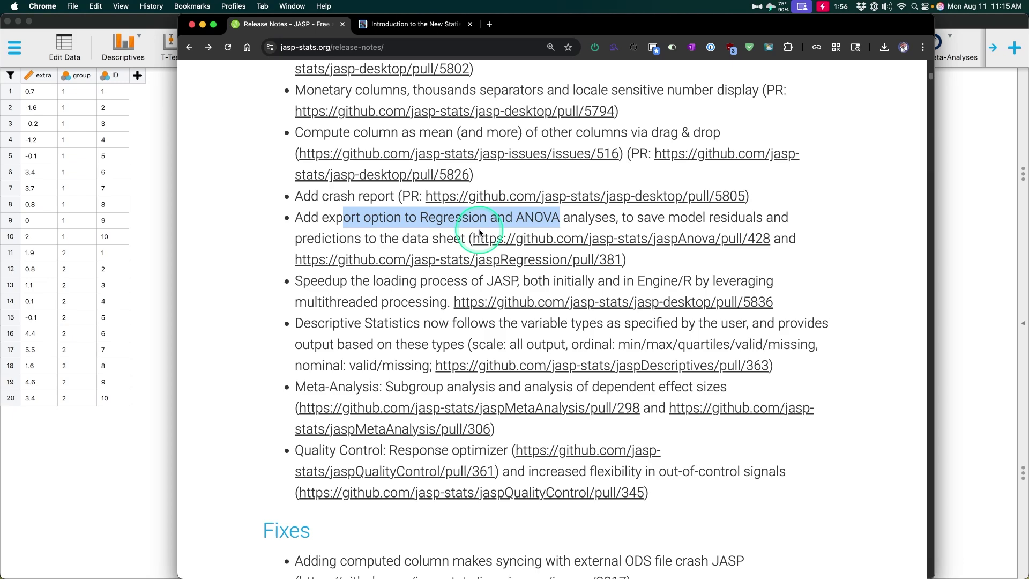
left_click_drag(307, 239, 436, 234)
- Highlight the Engine/R speedup note and the phrase 'multithreaded processing'
scroll(637, 327, "down", 3)
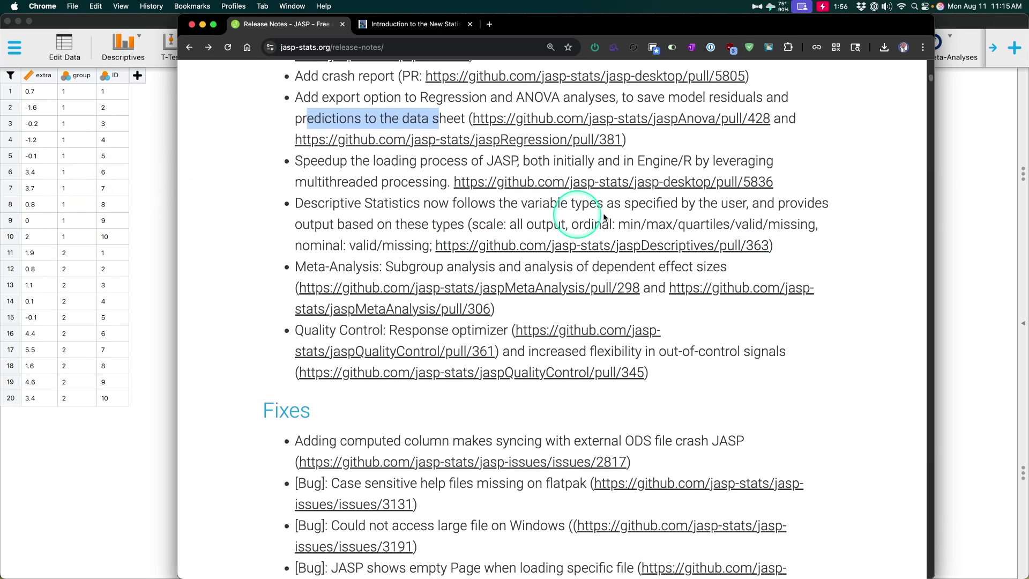
left_click_drag(302, 167, 691, 162)
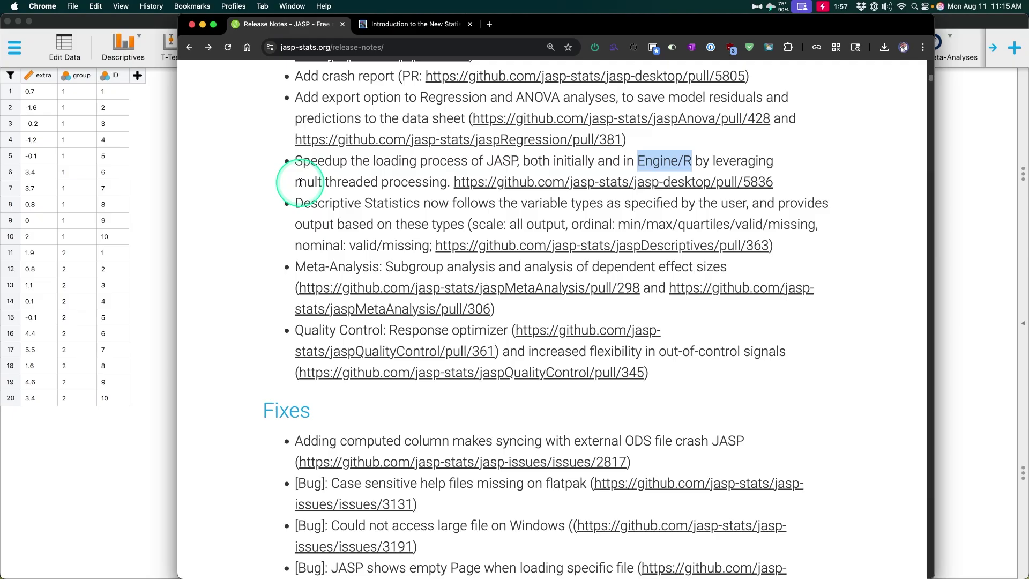
left_click_drag(300, 183, 448, 183)
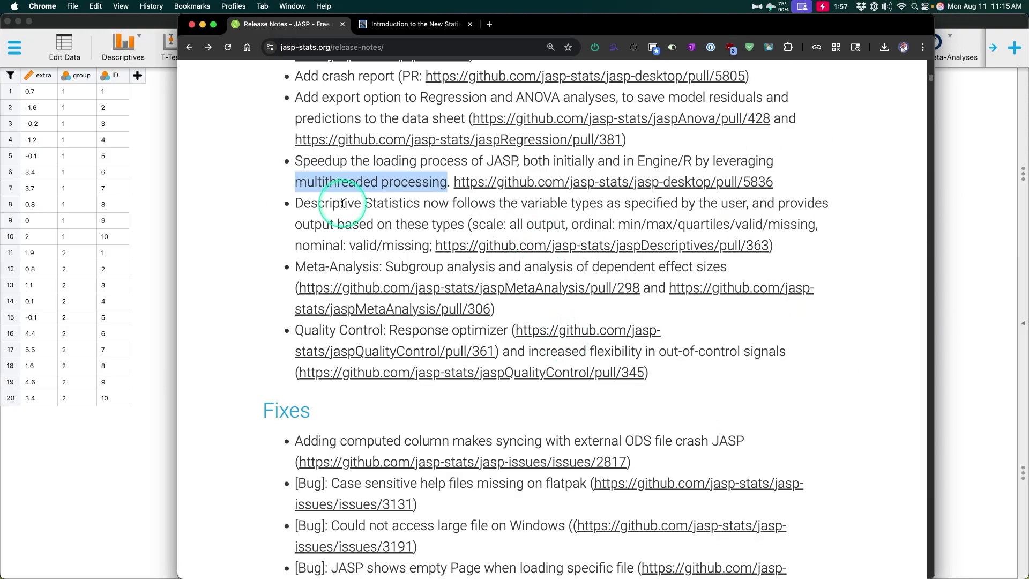
left_click(330, 184)
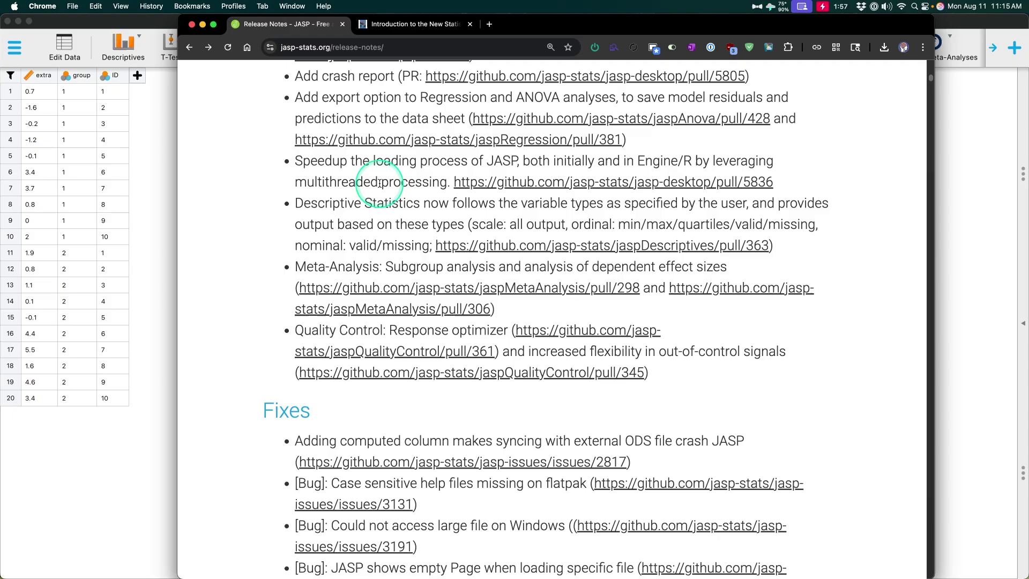
- Highlight the Descriptive Statistics variable-types note and its scale, ordinal and nominal output descriptions
left_click_drag(303, 201, 550, 199)
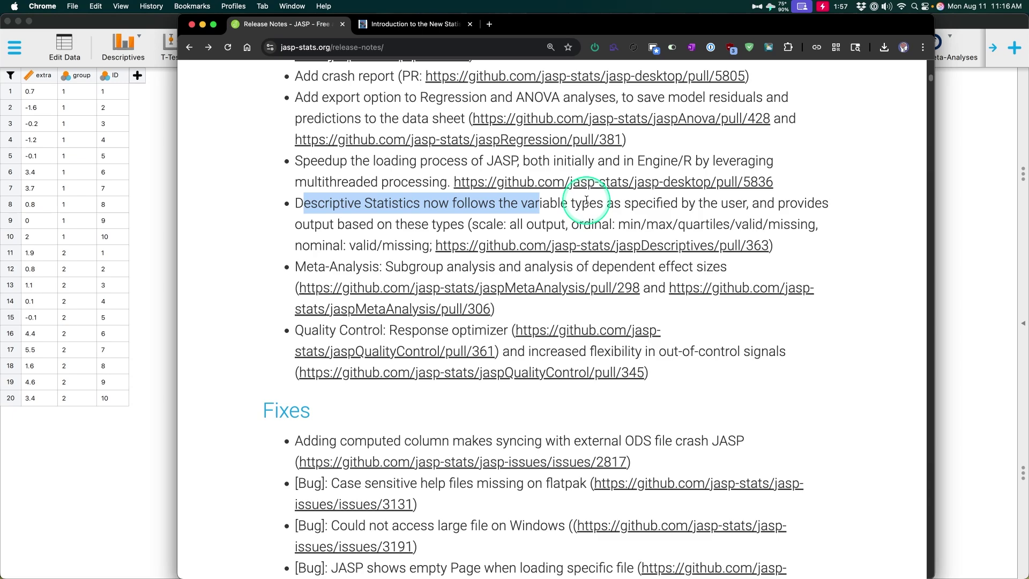
left_click_drag(469, 225, 516, 225)
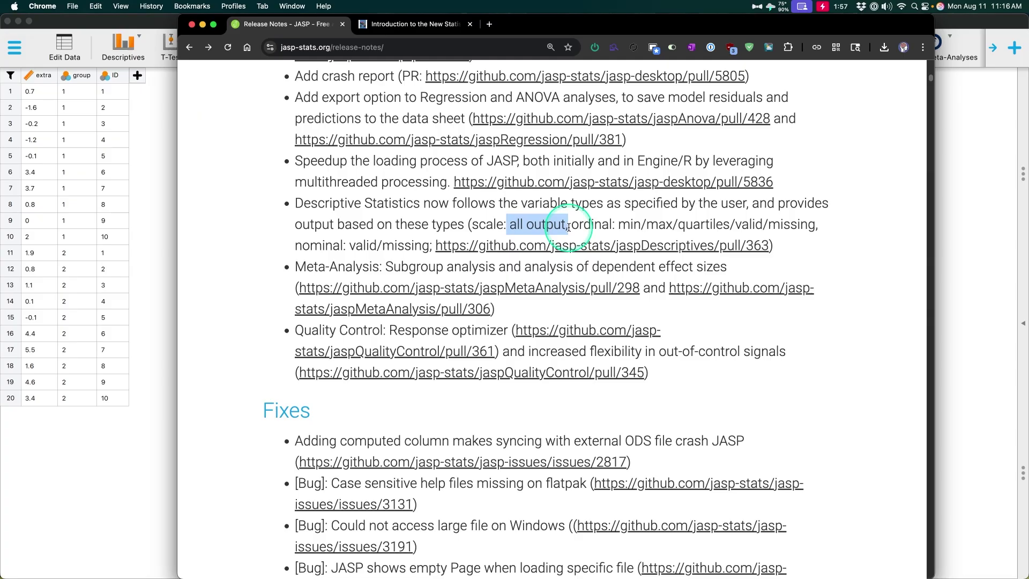
left_click_drag(571, 225, 811, 230)
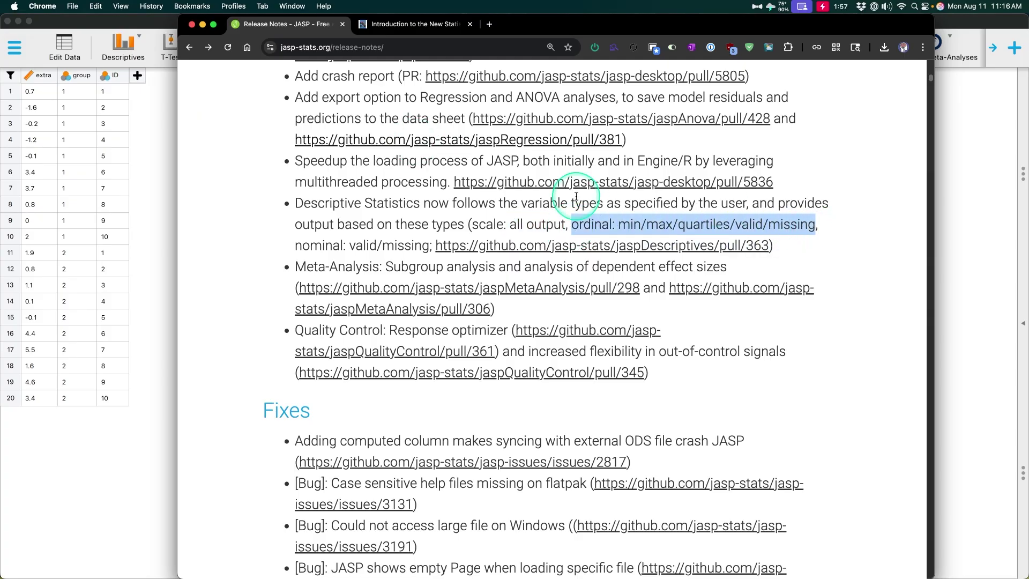
left_click_drag(302, 245, 429, 251)
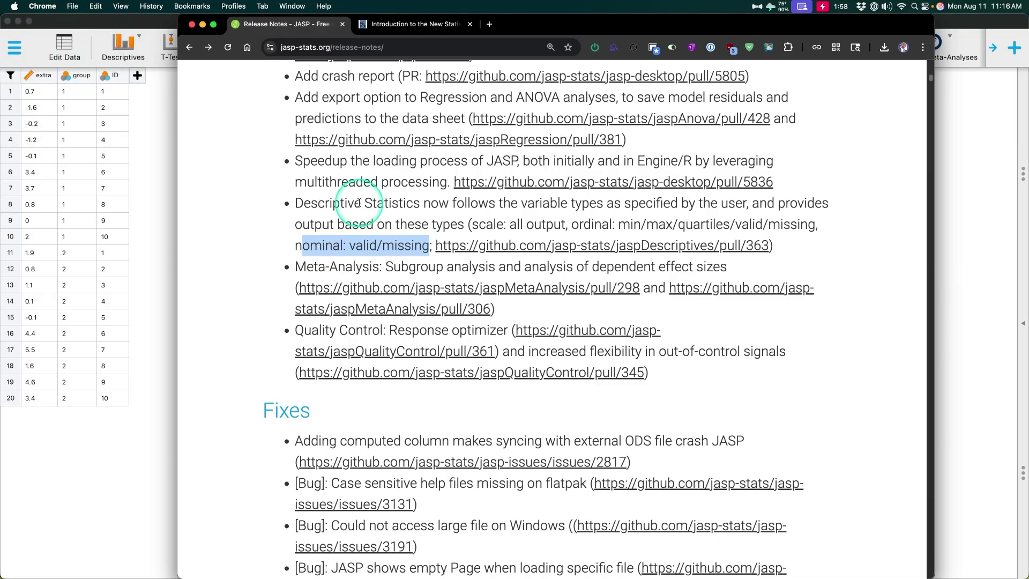
- Add a new Descriptive Statistics analysis with extra and group as its variables
left_click(150, 162)
left_click(123, 45)
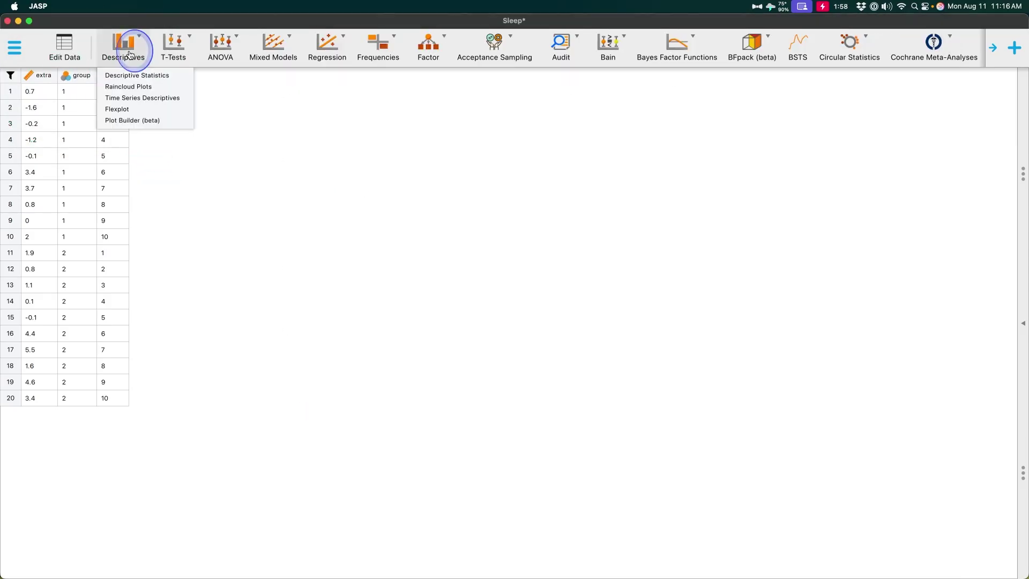
left_click(145, 74)
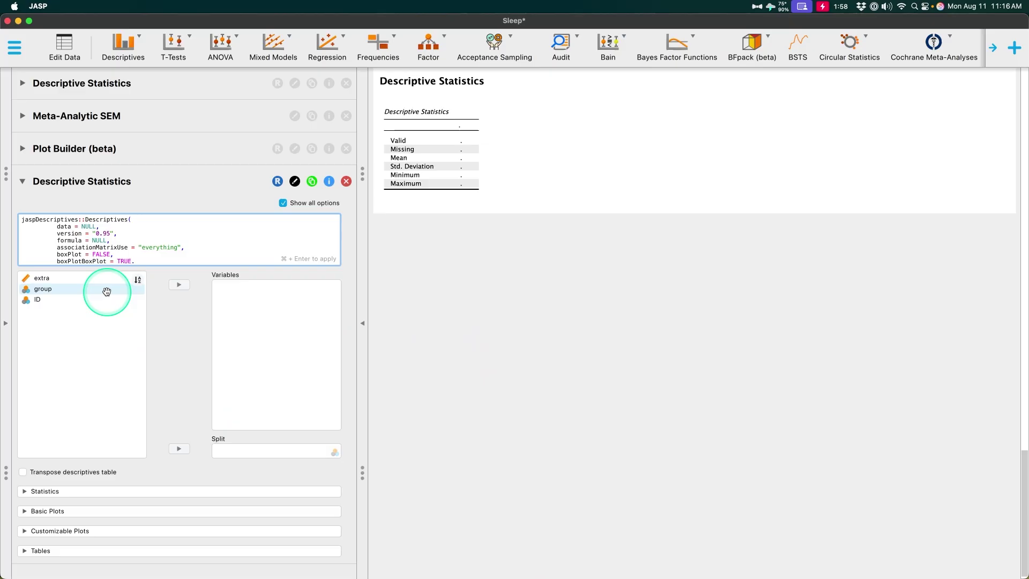
left_click_drag(101, 278, 241, 300)
left_click(83, 280)
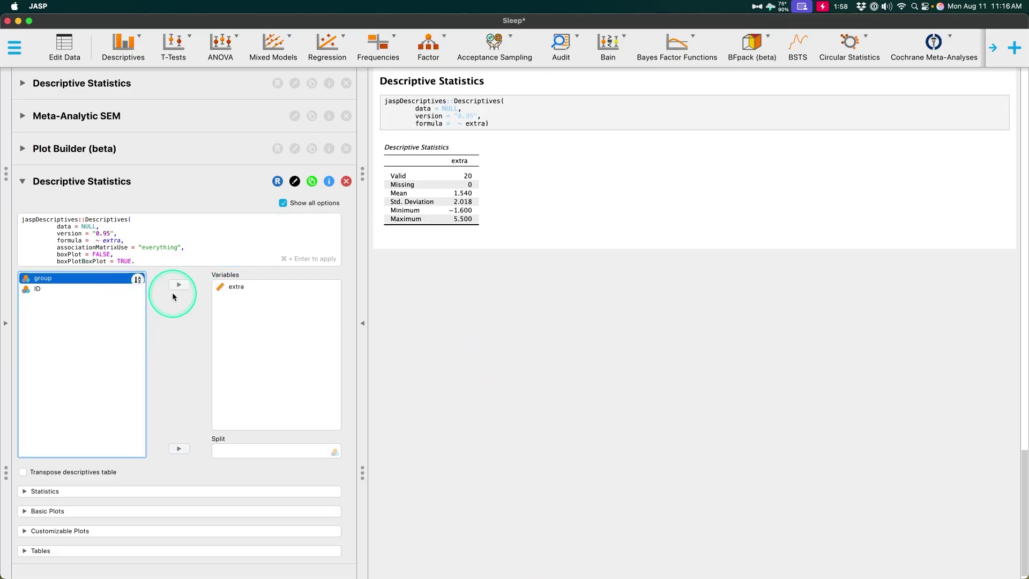
left_click_drag(173, 294, 246, 402)
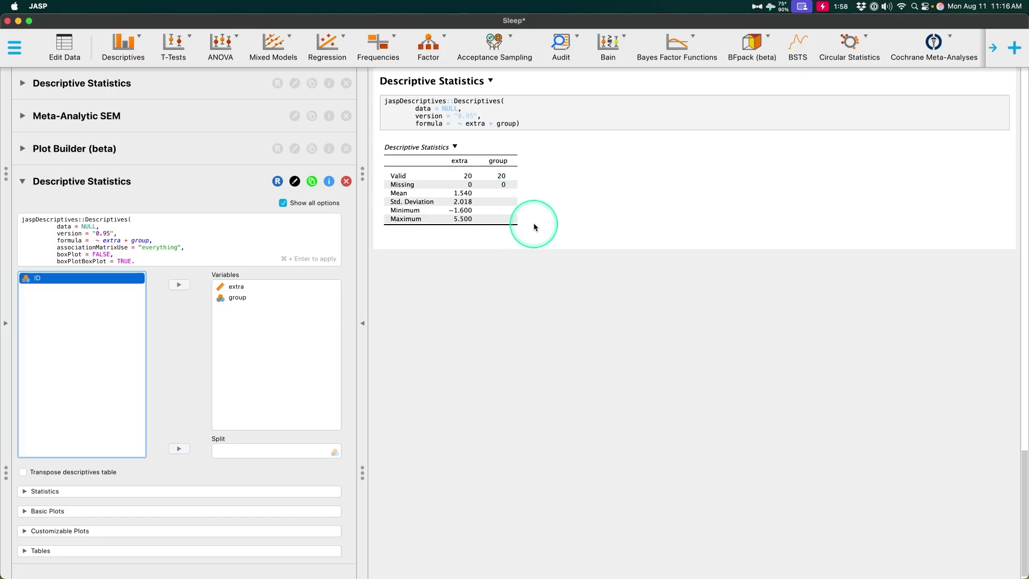
- Expand the analysis's Statistics options
left_click(203, 491)
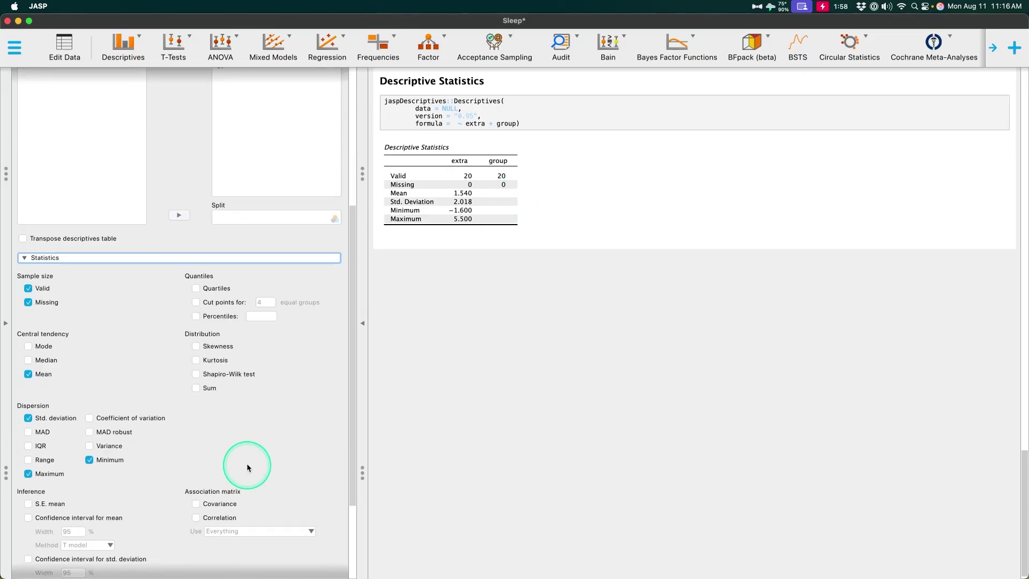
scroll(161, 460, "up", 1)
scroll(176, 366, "down", 9)
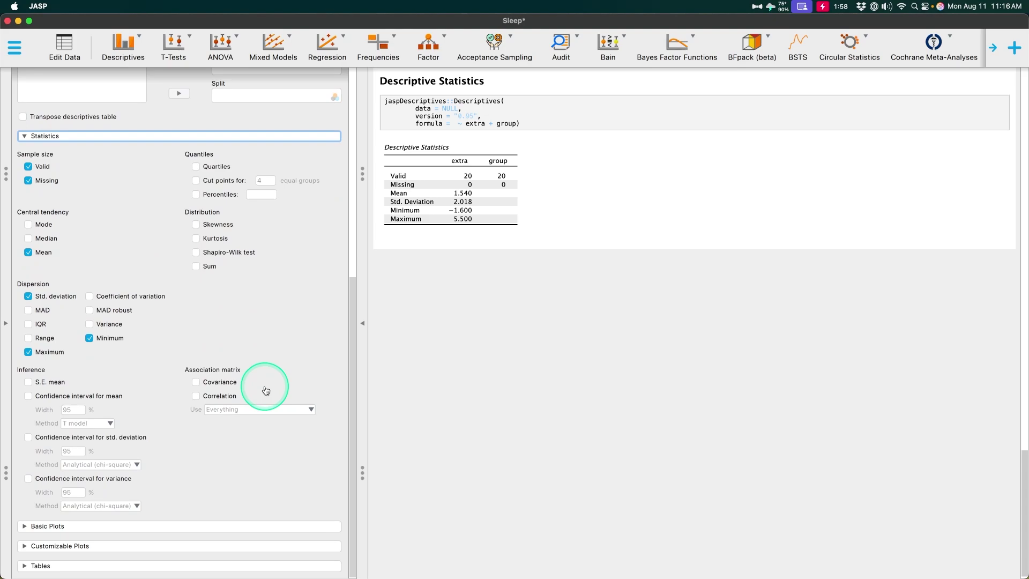
- Tick Mode and Median under Central tendency
left_click(51, 229)
left_click(49, 239)
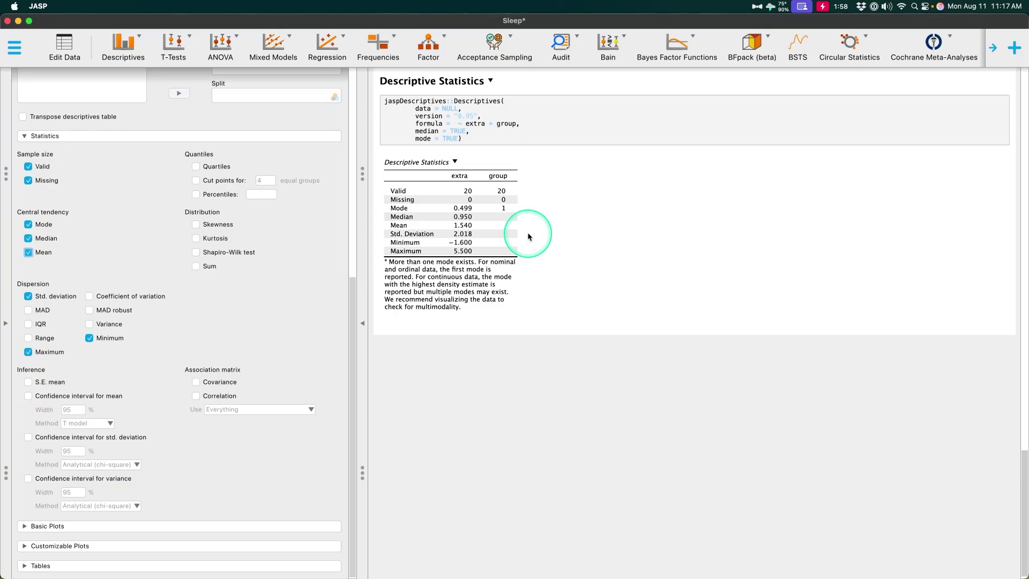
scroll(524, 247, "down", 1)
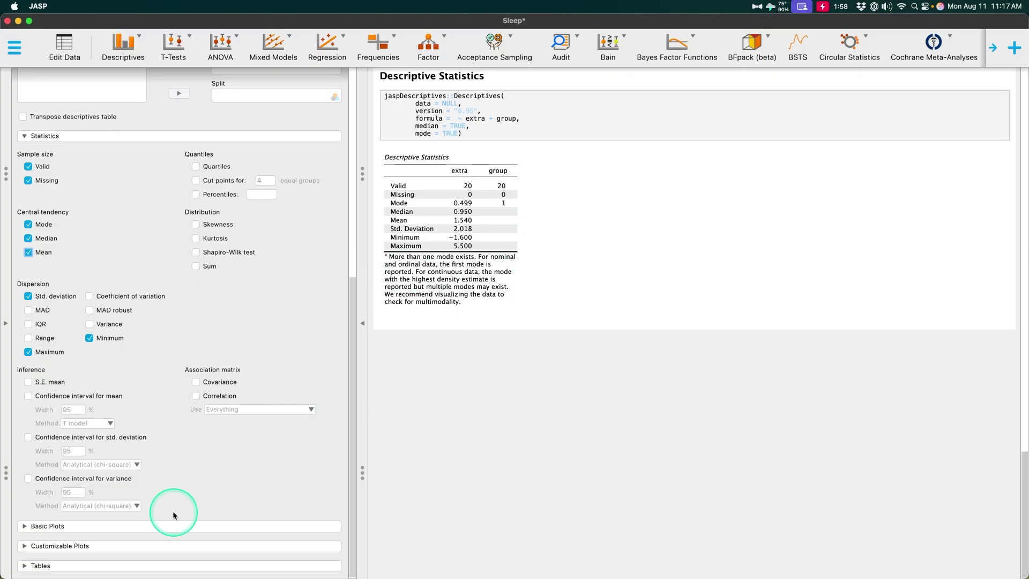
- Expand Basic Plots and Customizable Plots, keeping the Colorblind colour palette
left_click(172, 525)
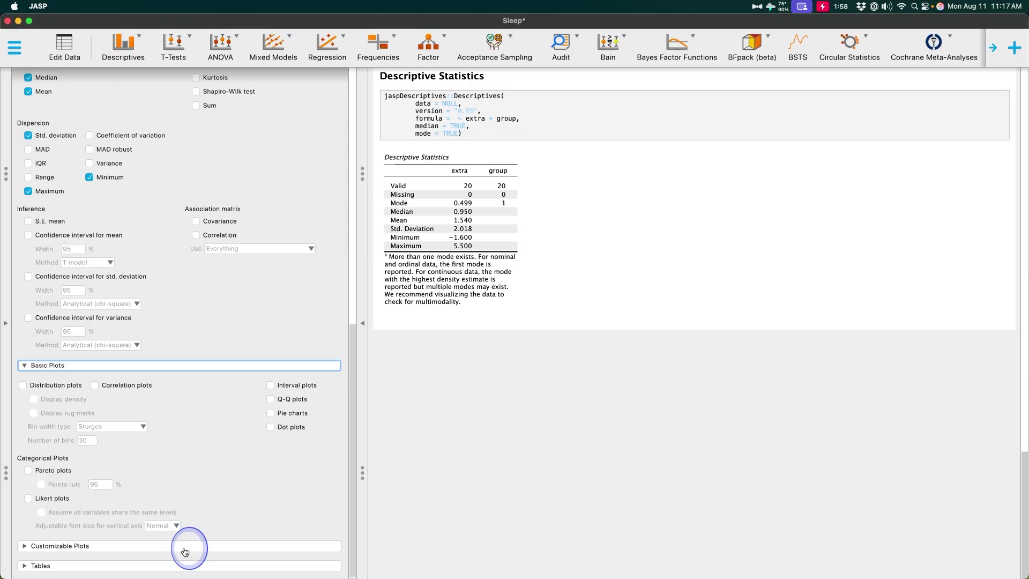
left_click(185, 547)
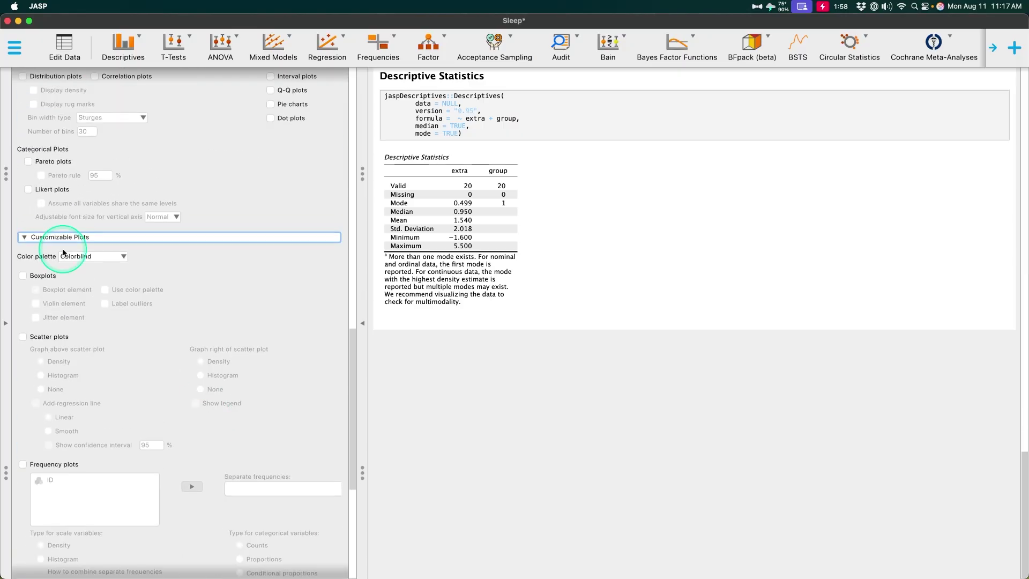
left_click(63, 253)
left_click(239, 259)
scroll(198, 305, "down", 10)
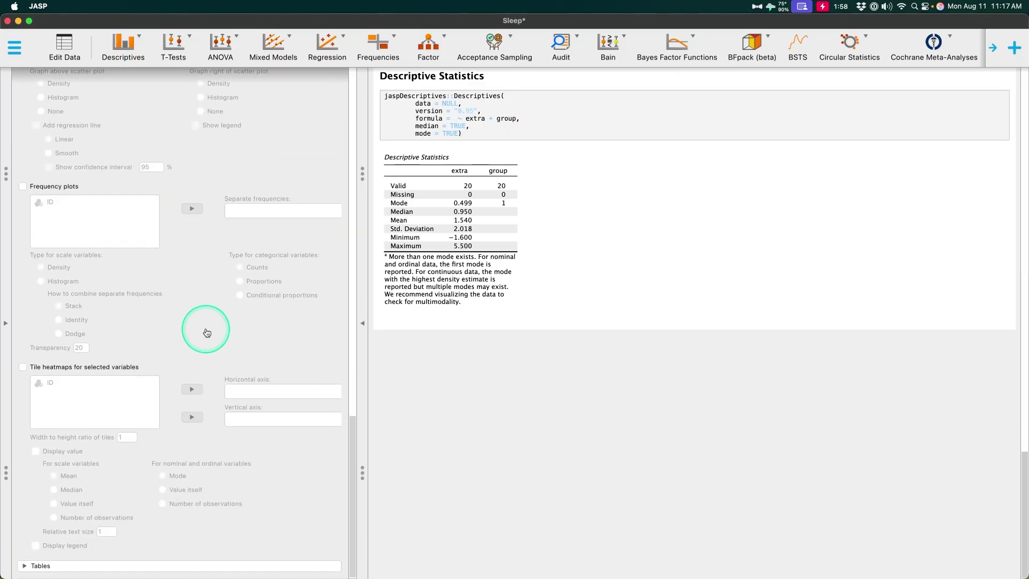
scroll(257, 397, "up", 15)
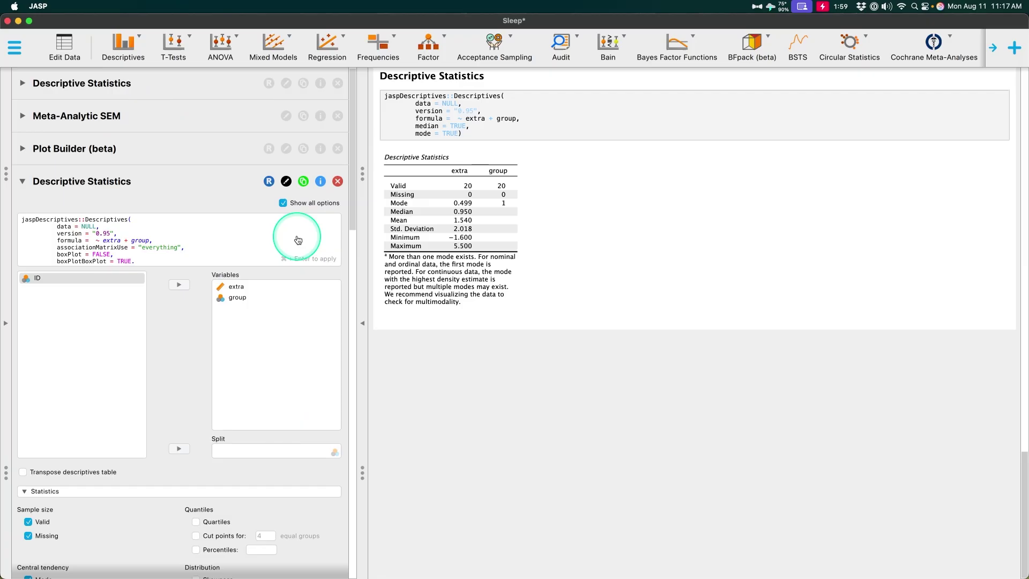
key("ctrl+Up")
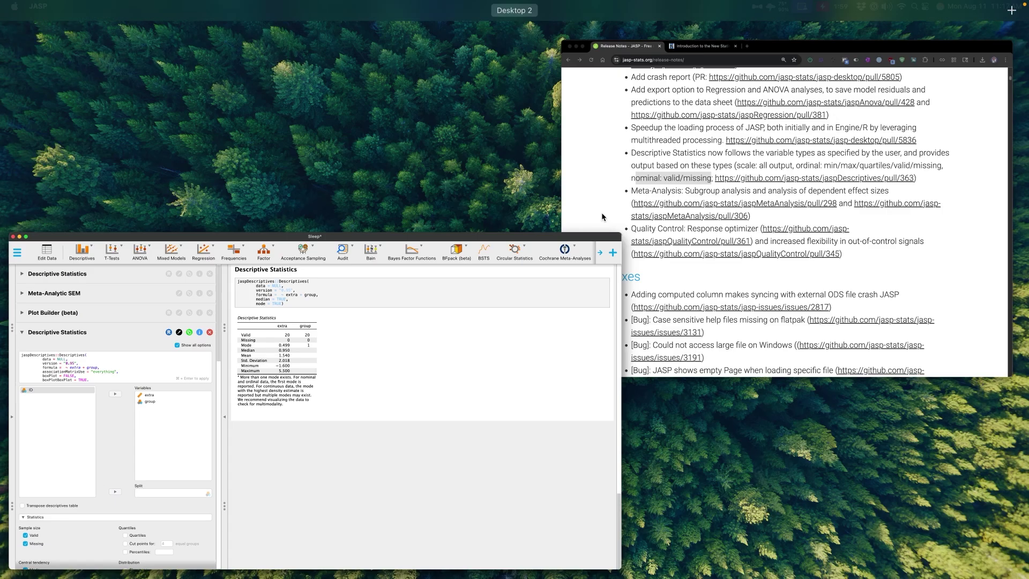
left_click(602, 212)
left_click(332, 268)
left_click_drag(734, 271, 241, 252)
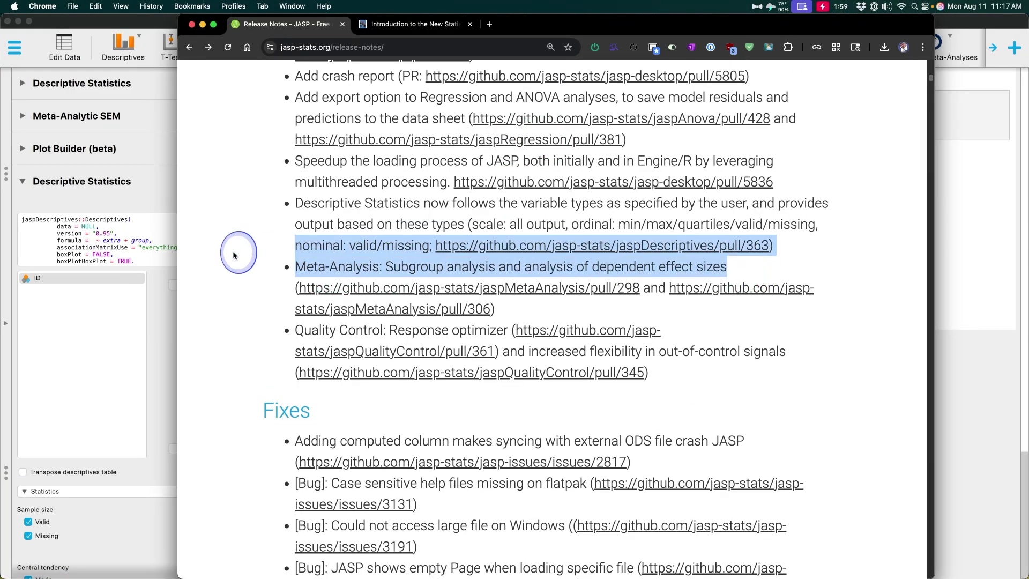
left_click_drag(306, 267, 711, 267)
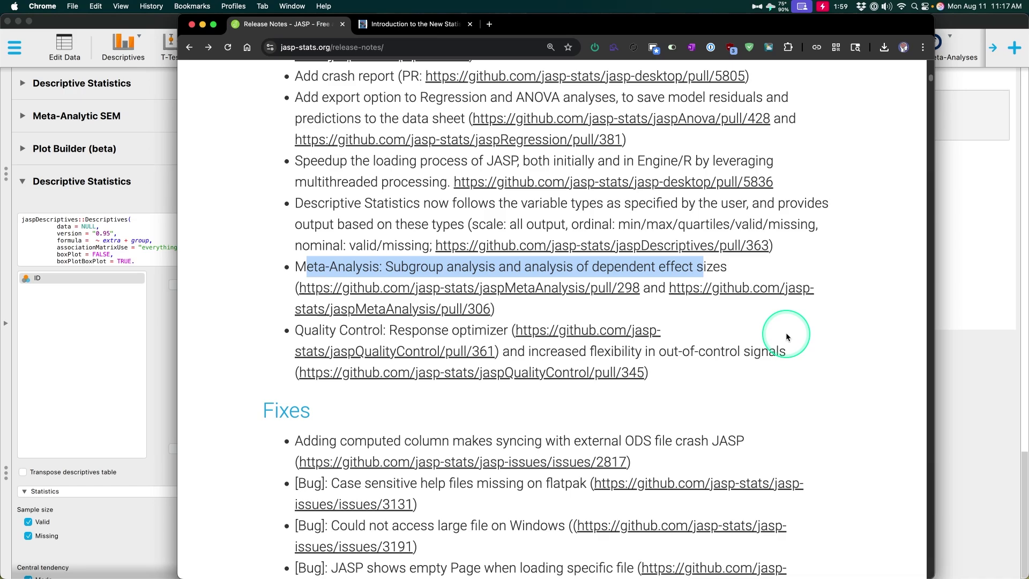
scroll(786, 332, "down", 5)
left_click_drag(301, 216, 810, 239)
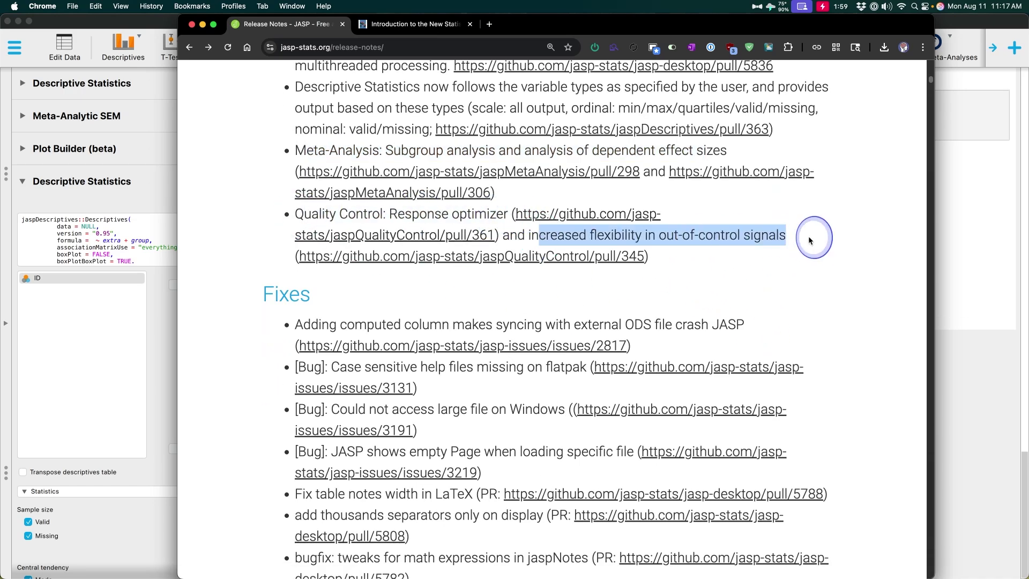
left_click(807, 241)
scroll(787, 233, "down", 6)
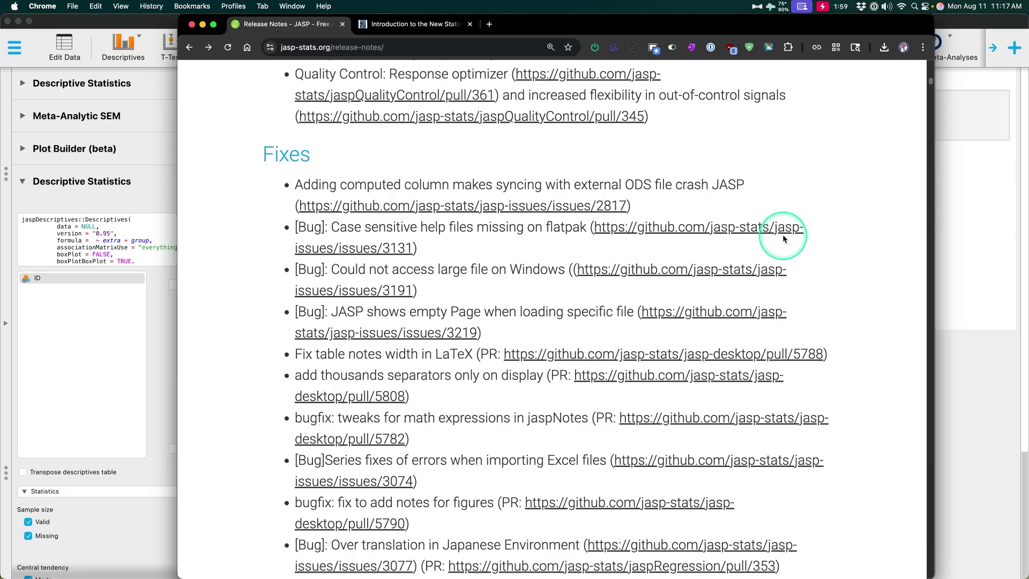
scroll(809, 241, "down", 2)
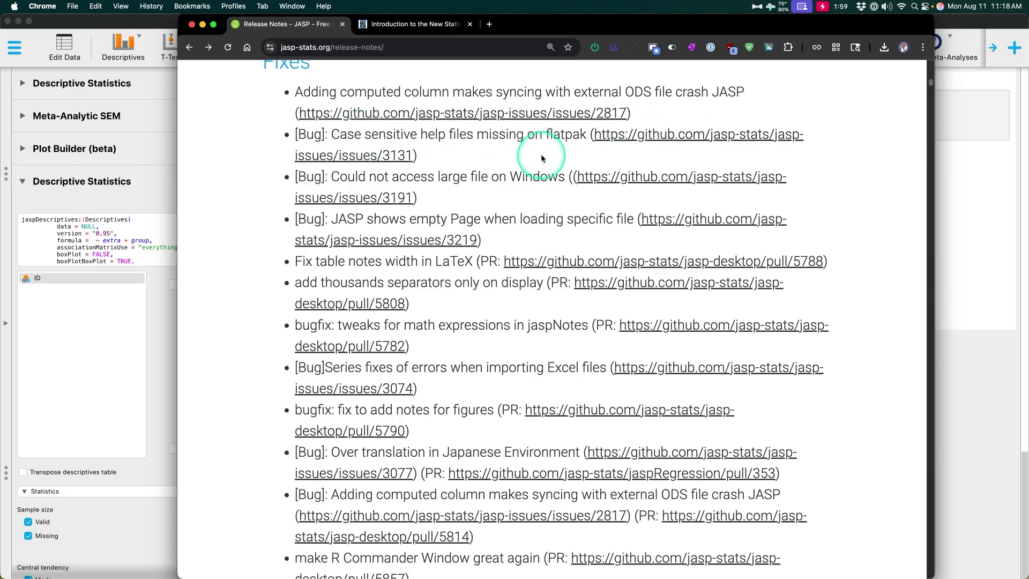
scroll(542, 158, "down", 1)
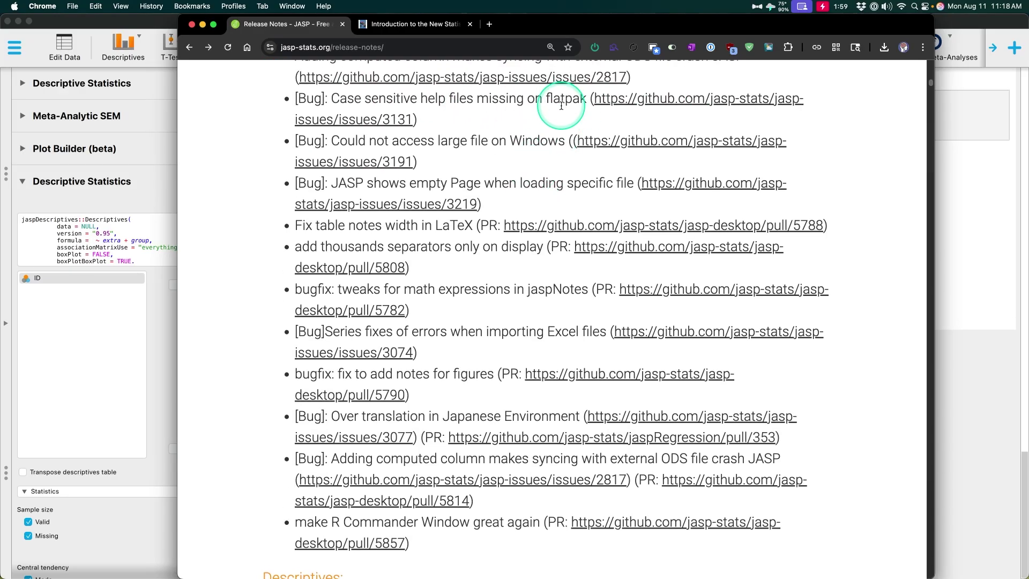
left_click_drag(348, 140, 568, 142)
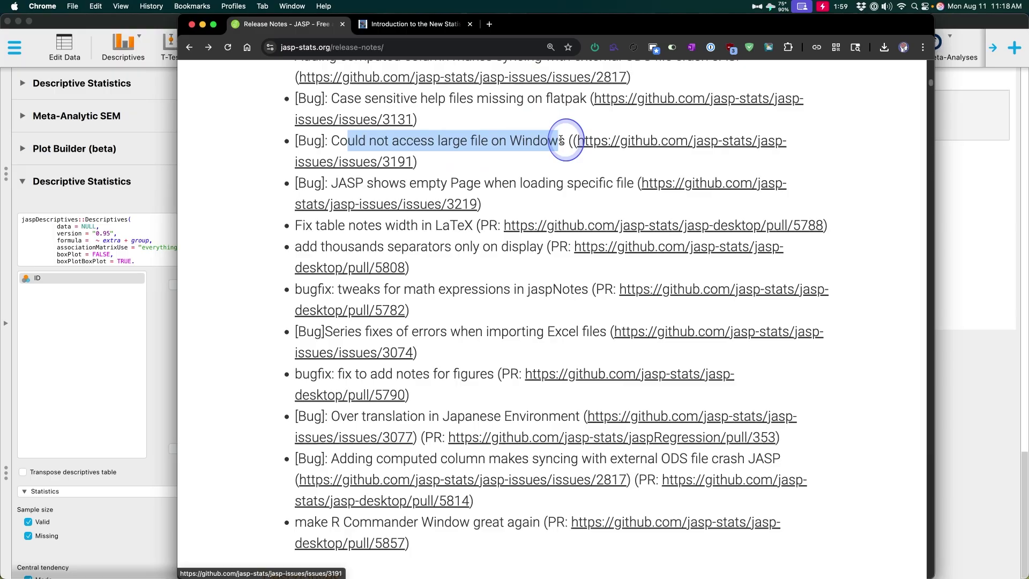
scroll(547, 155, "down", 1)
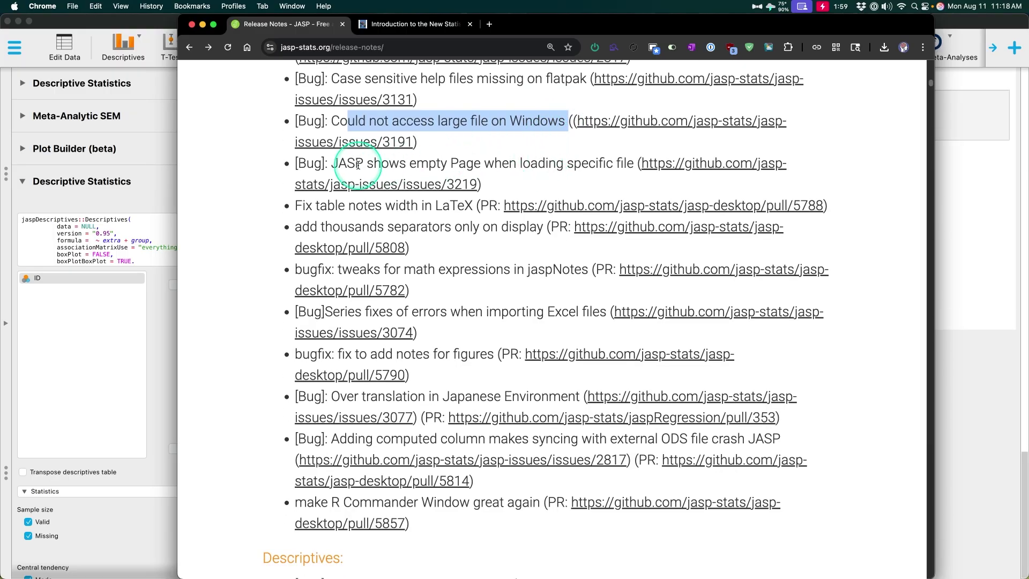
left_click_drag(355, 163, 633, 166)
scroll(616, 171, "down", 3)
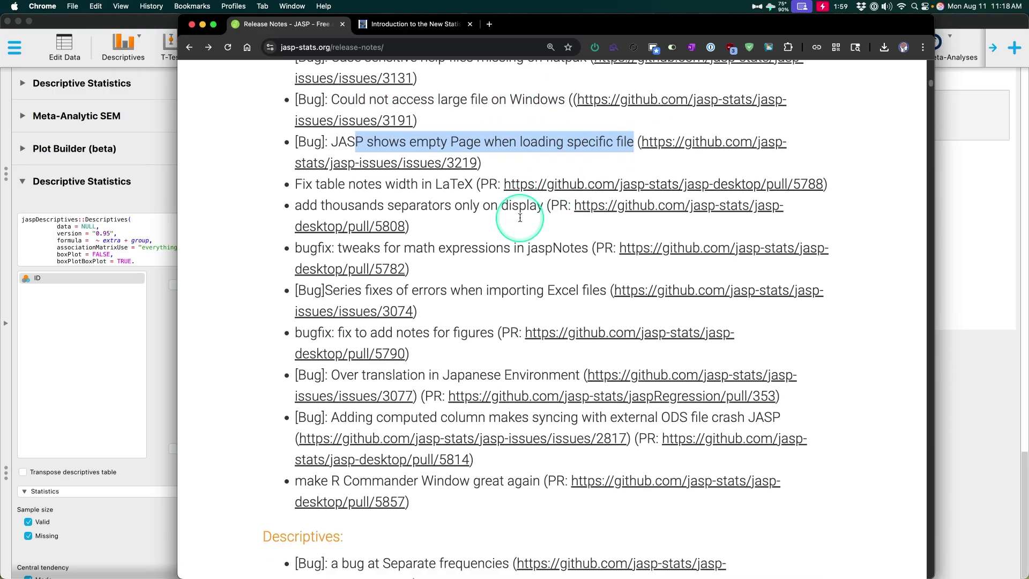
left_click_drag(299, 117, 471, 123)
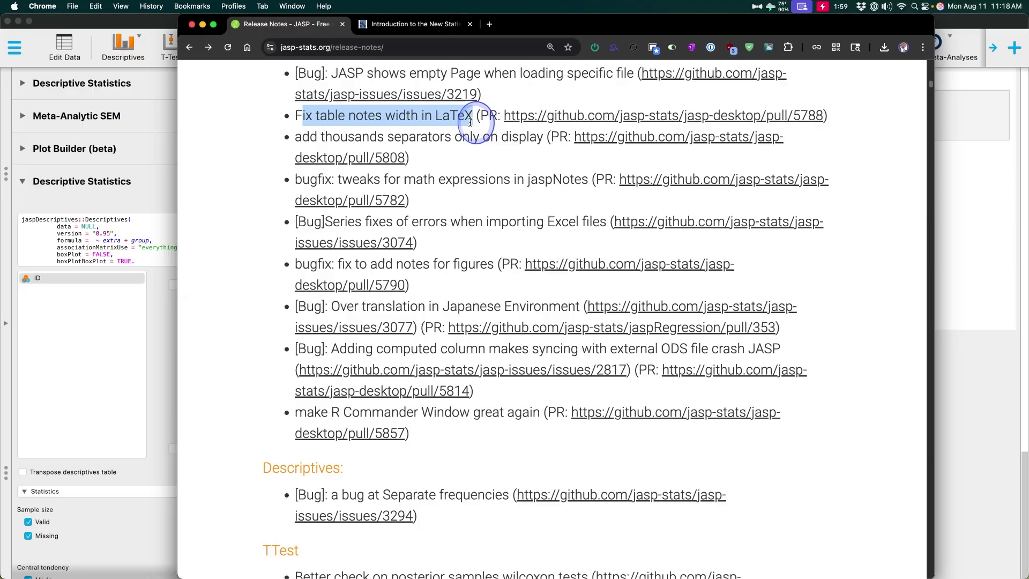
left_click_drag(539, 143, 306, 136)
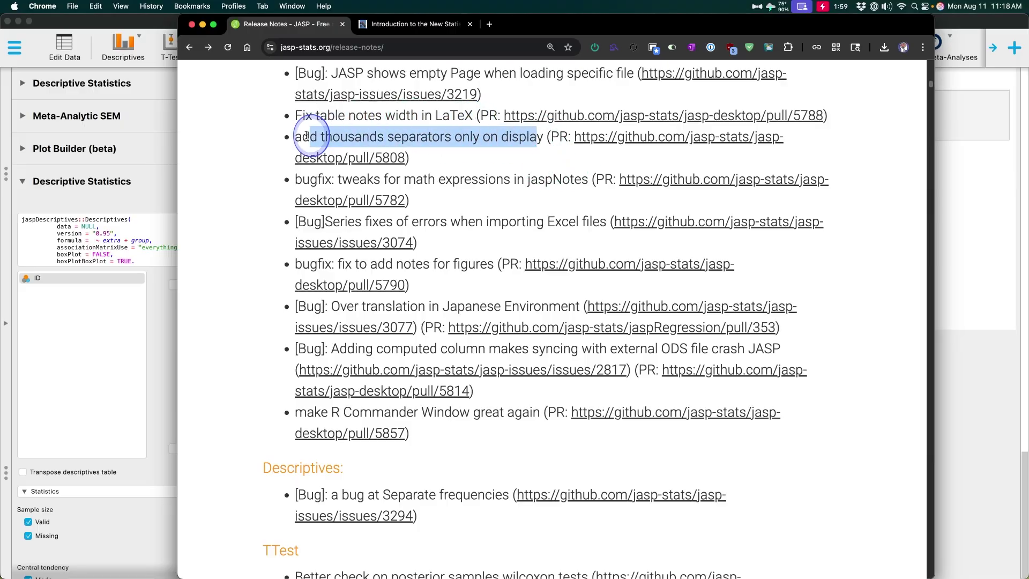
scroll(541, 184, "up", 15)
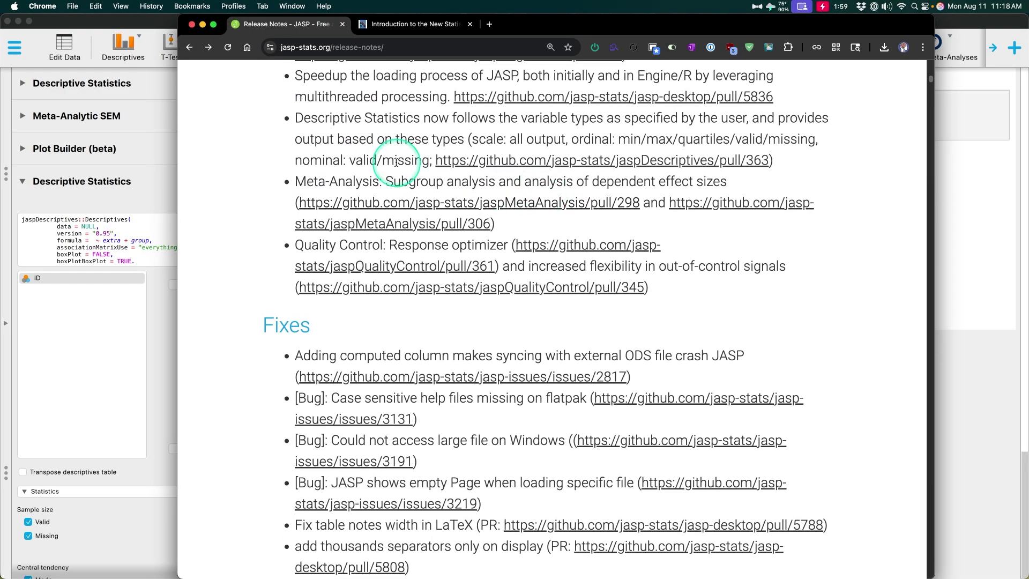
scroll(340, 126, "up", 3)
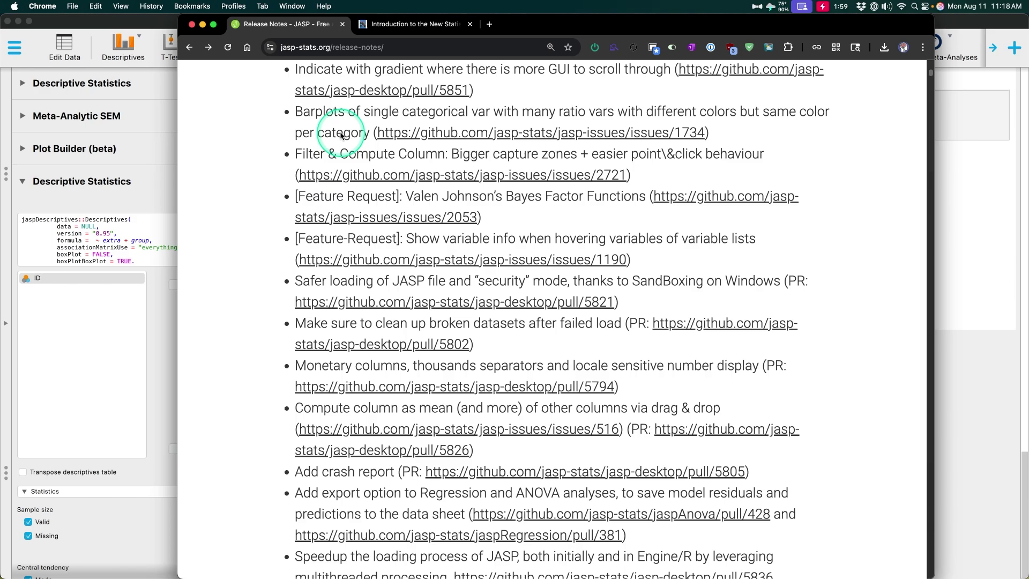
scroll(343, 129, "down", 4)
scroll(379, 195, "up", 3)
left_click_drag(294, 195, 730, 200)
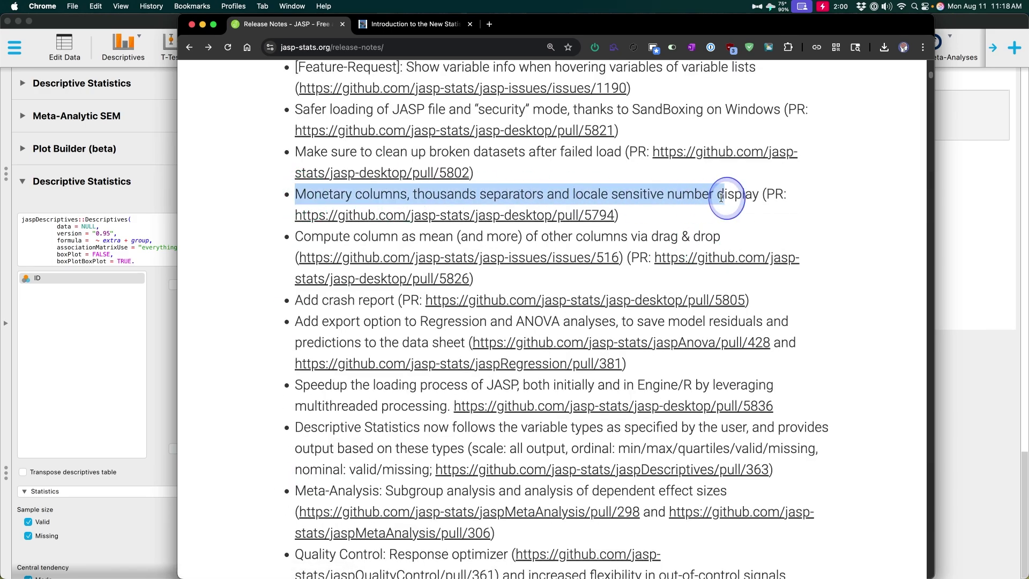
scroll(735, 200, "down", 10)
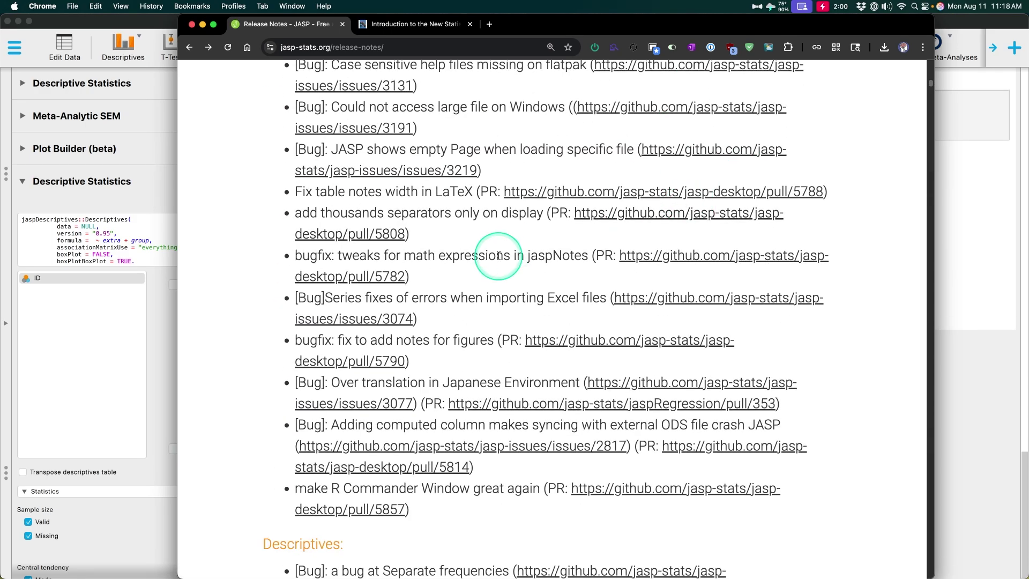
left_click_drag(302, 257, 593, 251)
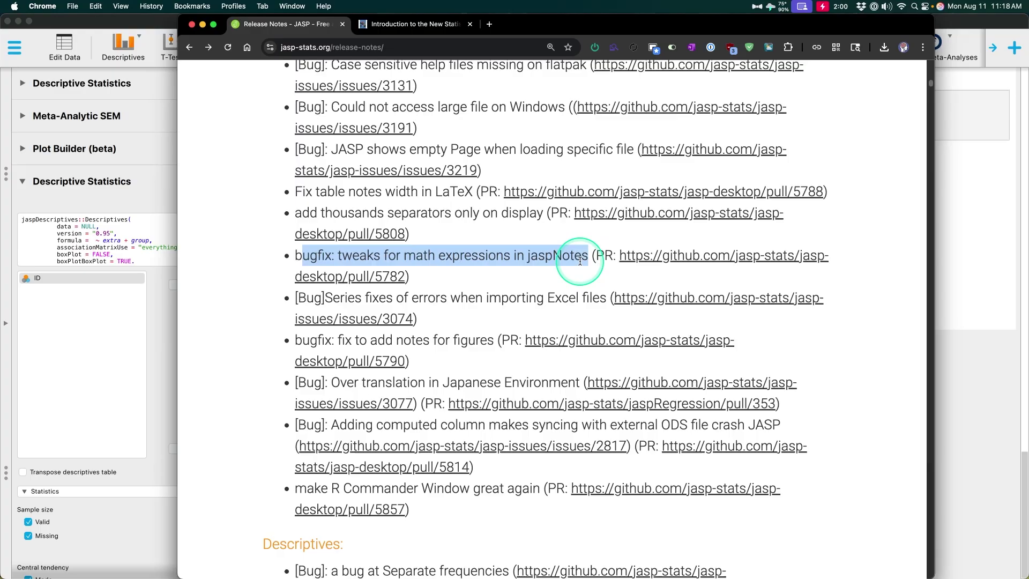
left_click(535, 272)
left_click_drag(390, 291, 604, 298)
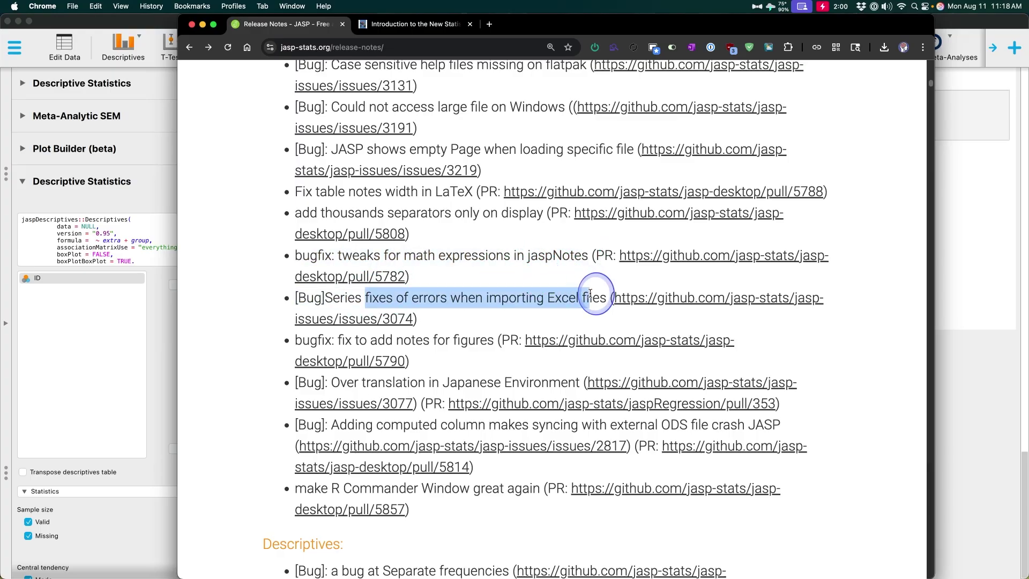
scroll(533, 292, "down", 1)
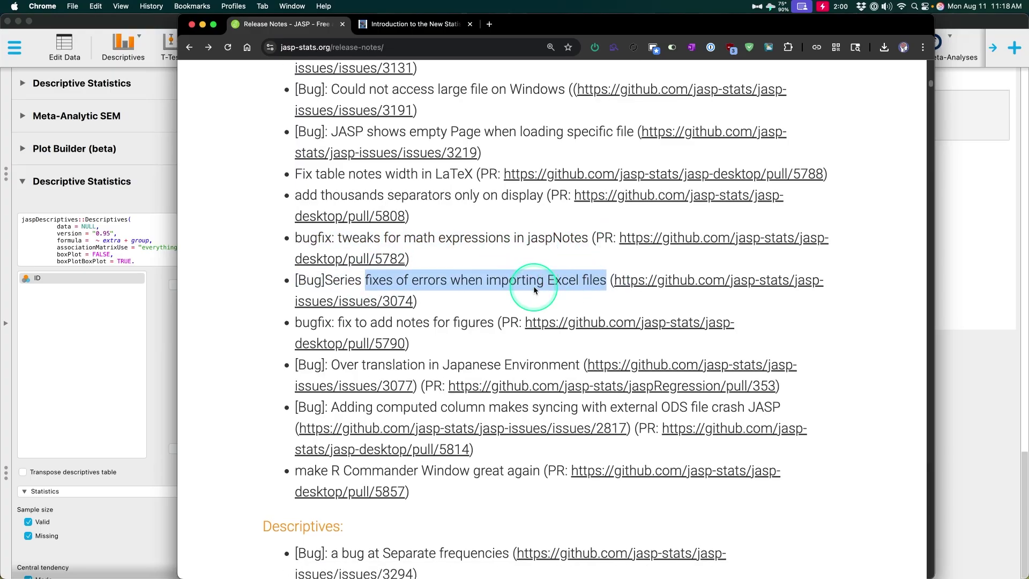
left_click(423, 277)
left_click_drag(324, 279, 587, 283)
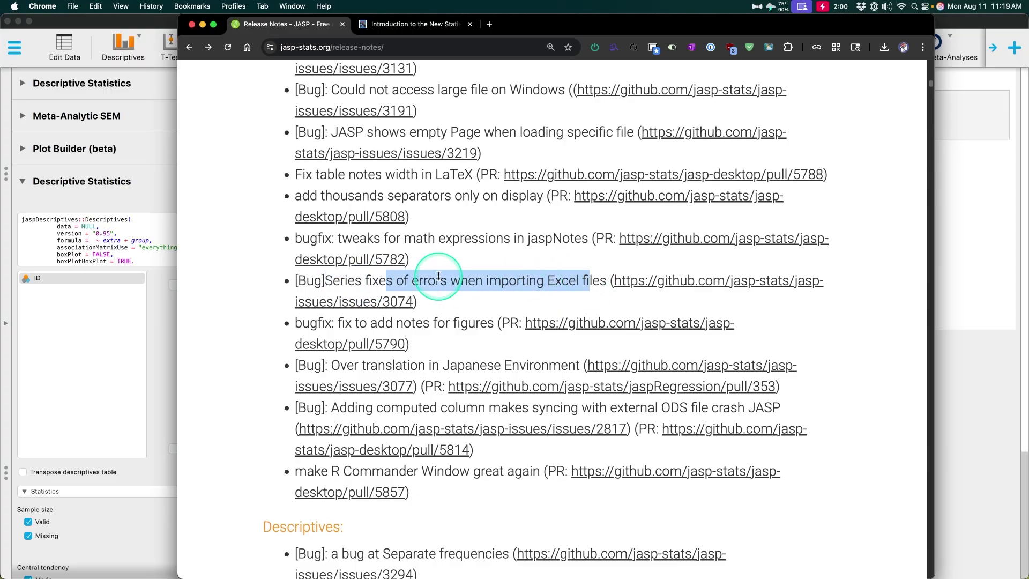
scroll(438, 276, "down", 3)
left_click_drag(346, 237, 488, 237)
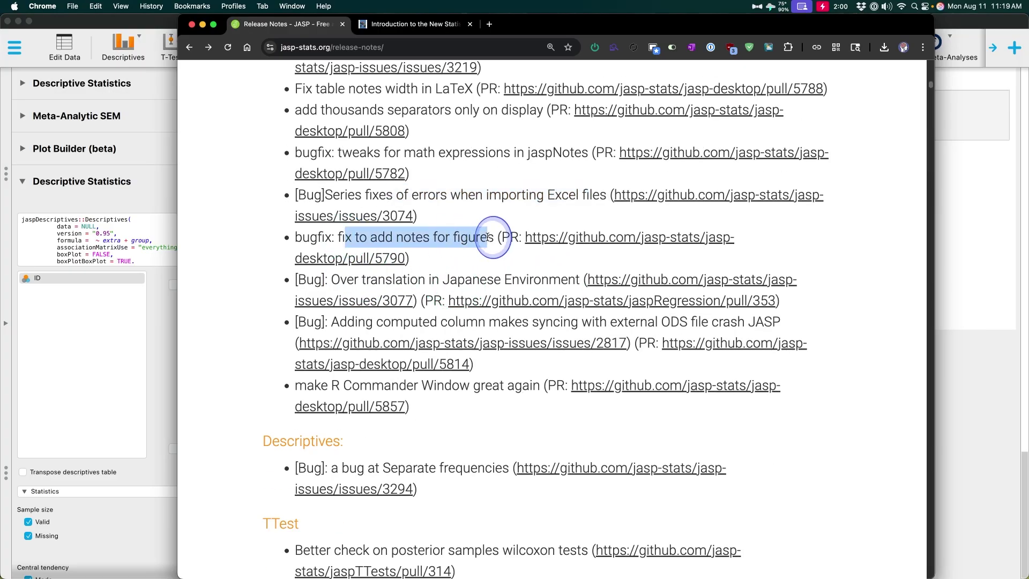
left_click_drag(327, 282, 582, 278)
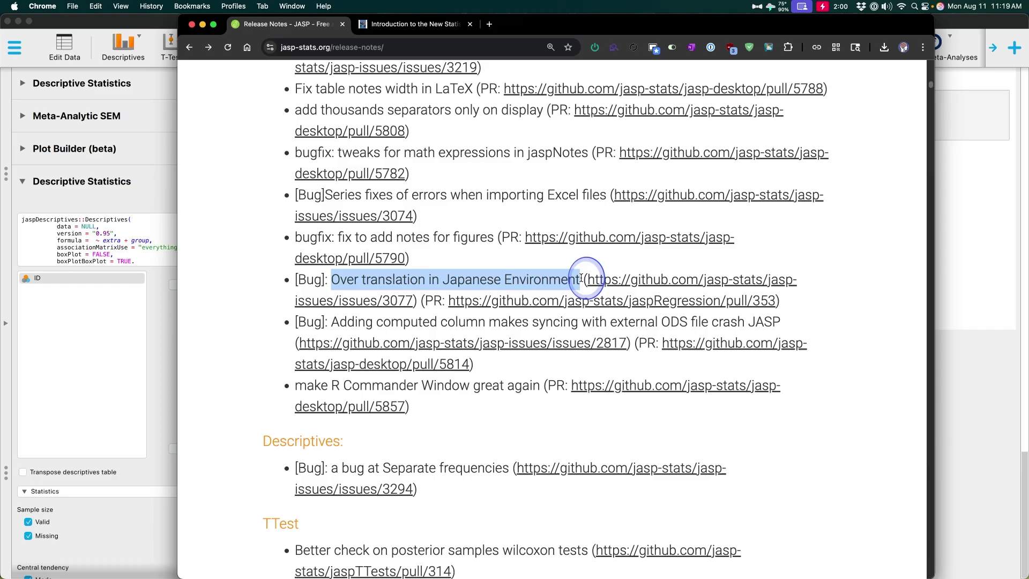
scroll(577, 277, "down", 1)
left_click_drag(348, 285, 760, 284)
left_click_drag(641, 284, 780, 283)
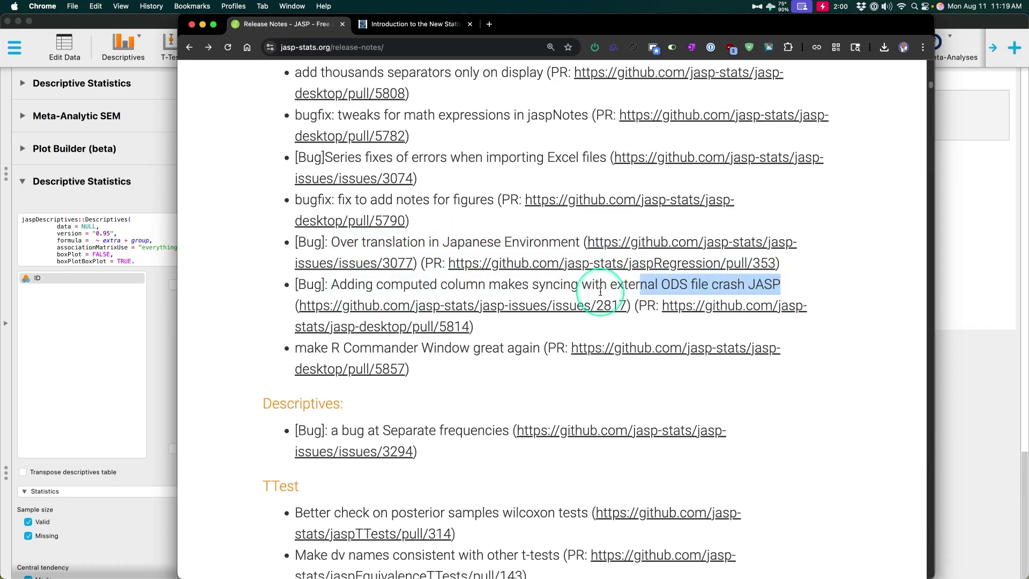
scroll(375, 284, "down", 2)
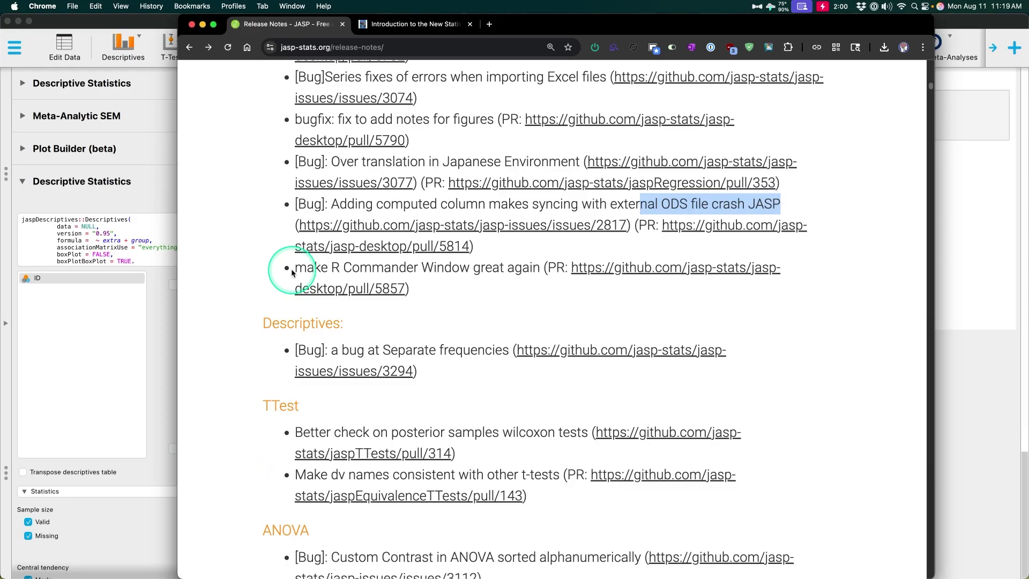
left_click_drag(295, 267, 539, 269)
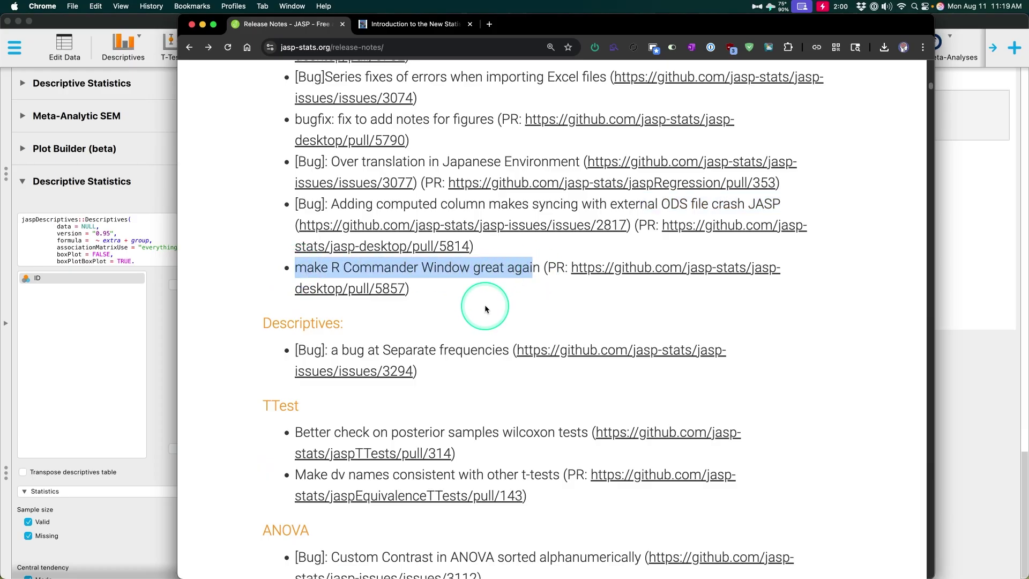
left_click(486, 303)
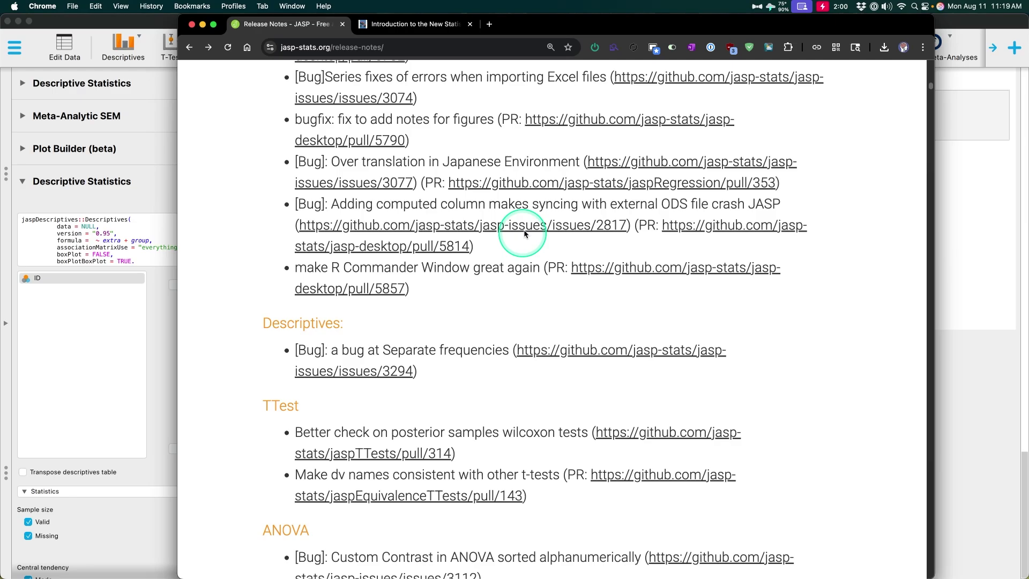
scroll(501, 257, "up", 10)
- Highlight the Separate frequencies, wilcoxon and consistent t-test dv names fix entries
scroll(501, 258, "up", 6)
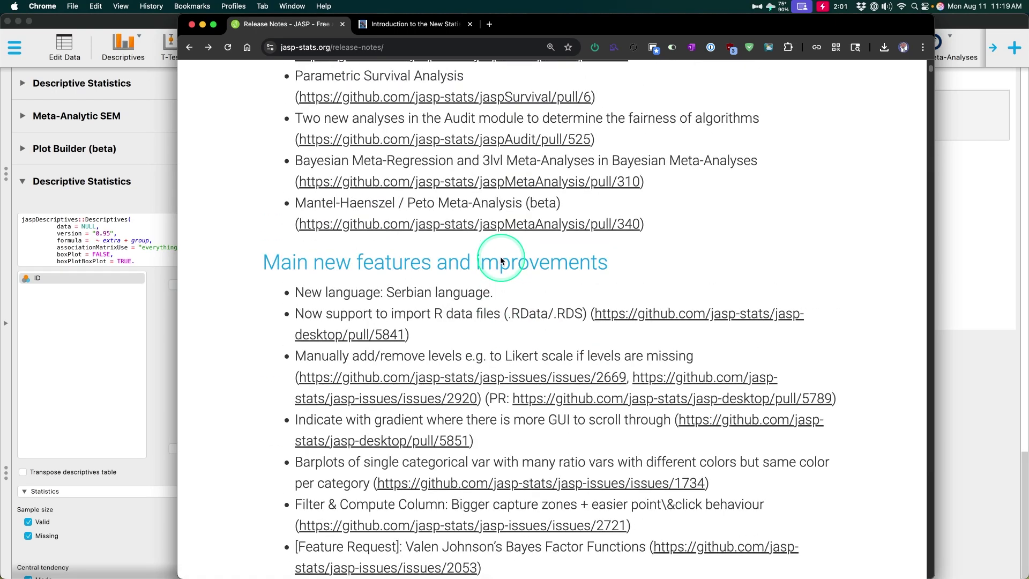
scroll(496, 254, "down", 15)
scroll(478, 261, "down", 3)
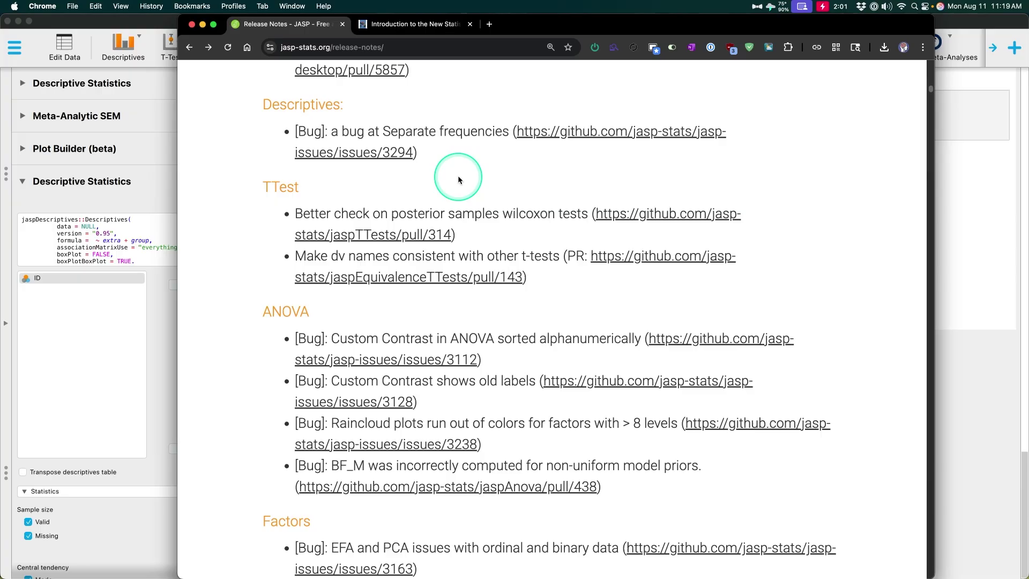
left_click_drag(331, 131, 491, 132)
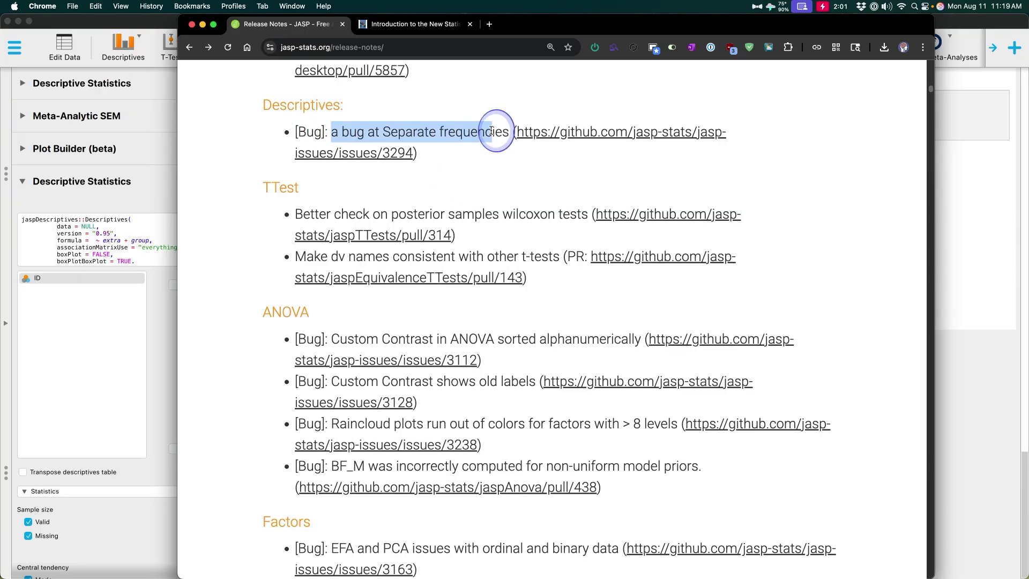
scroll(370, 186, "down", 1)
left_click_drag(335, 190, 525, 192)
left_click(511, 221)
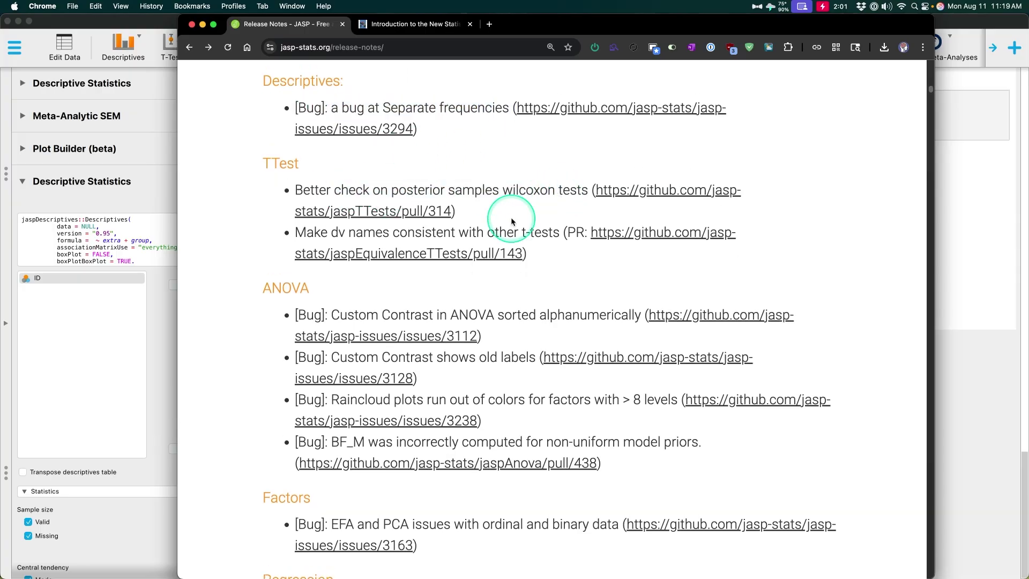
left_click_drag(339, 231, 567, 237)
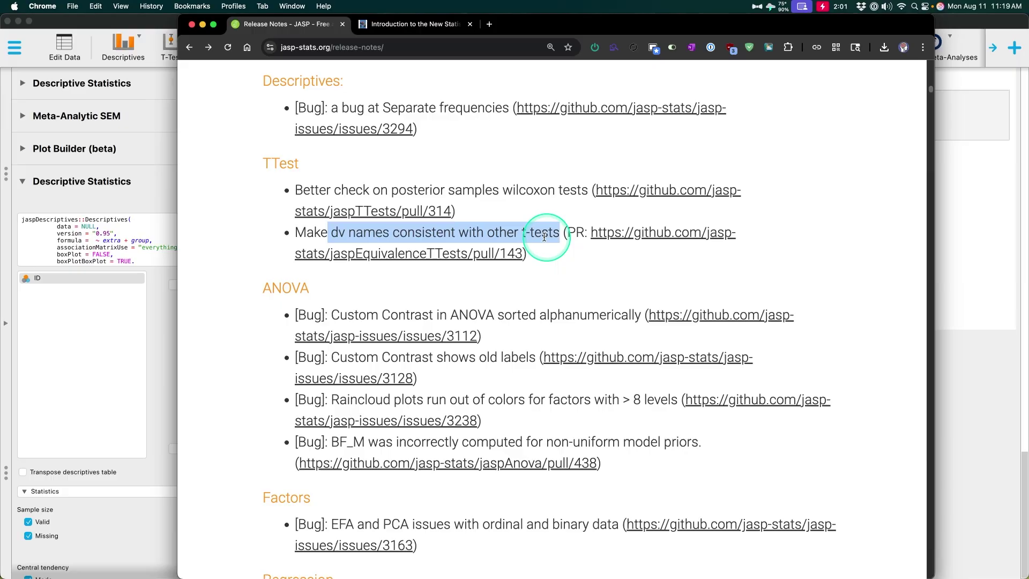
- Highlight the Custom Contrast old labels, Raincloud plot colours and BF_M computation fixes
scroll(327, 193, "down", 5)
left_click_drag(339, 177, 579, 178)
left_click_drag(341, 221, 516, 226)
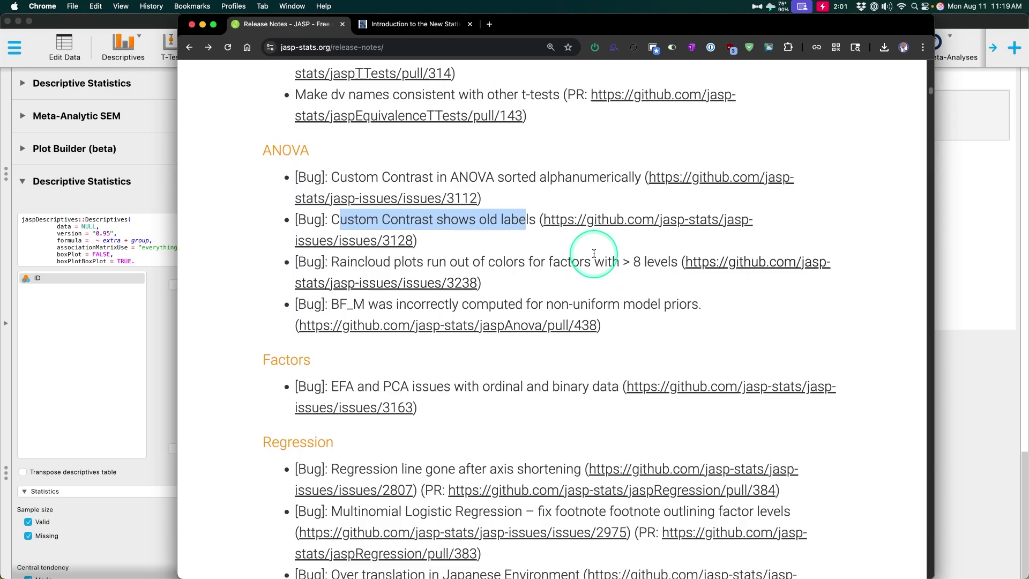
scroll(591, 254, "down", 1)
left_click_drag(465, 247, 678, 248)
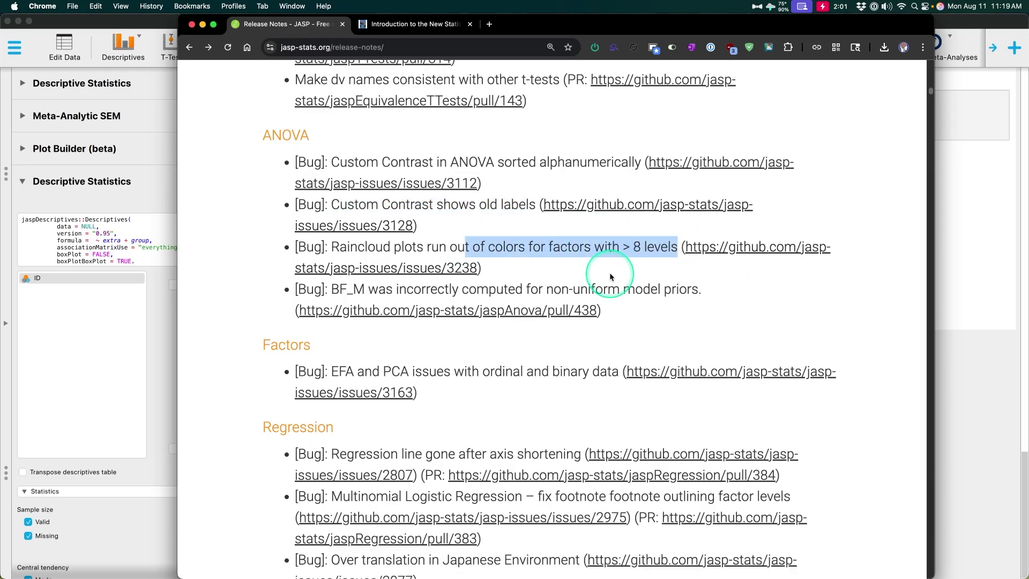
left_click_drag(340, 246, 678, 247)
left_click(308, 320)
left_click_drag(332, 290, 689, 298)
- Highlight the EFA/PCA issues and regression line lost after axis shortening fixes
scroll(569, 329, "down", 5)
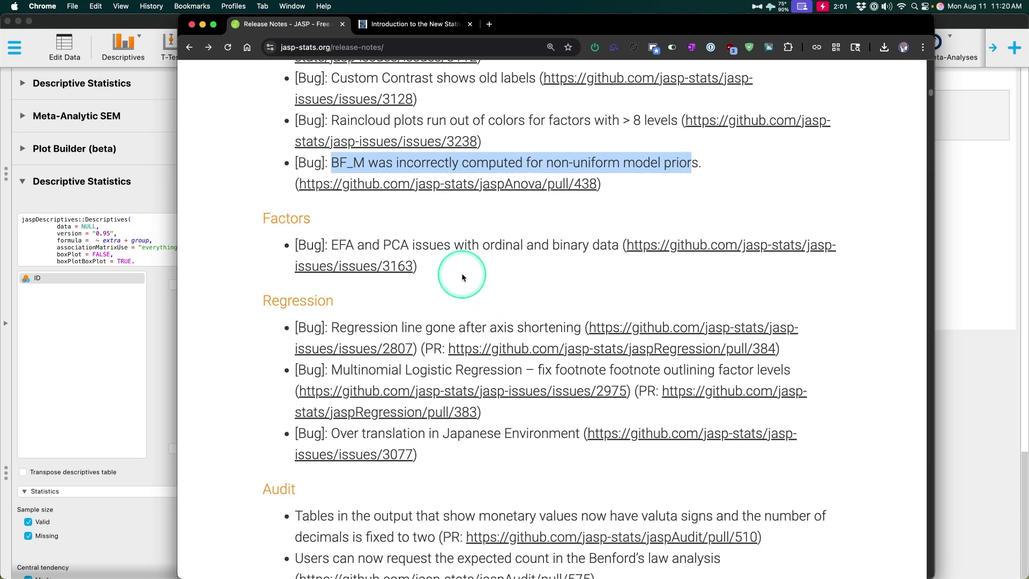
scroll(452, 266, "down", 1)
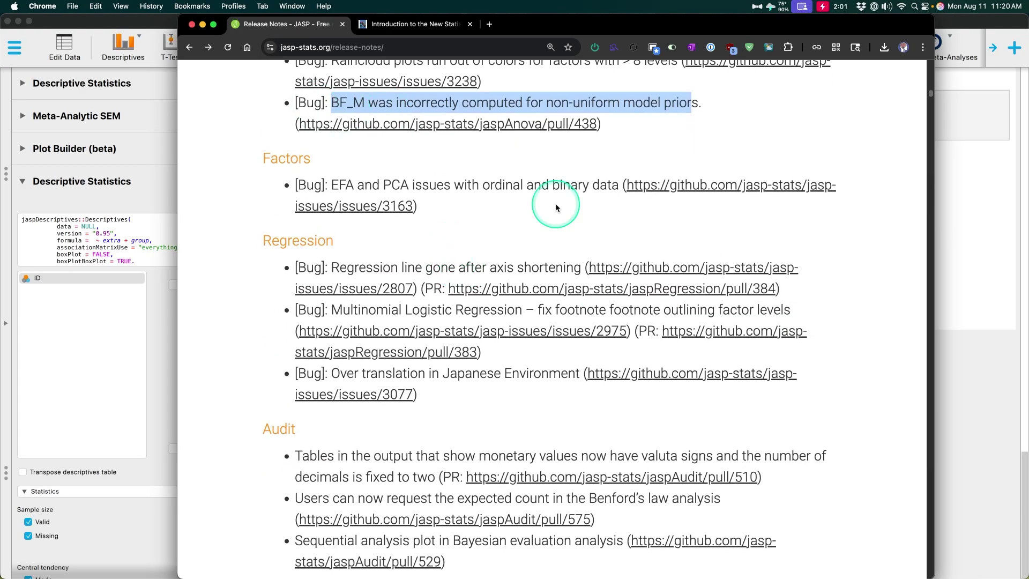
left_click_drag(331, 185, 614, 188)
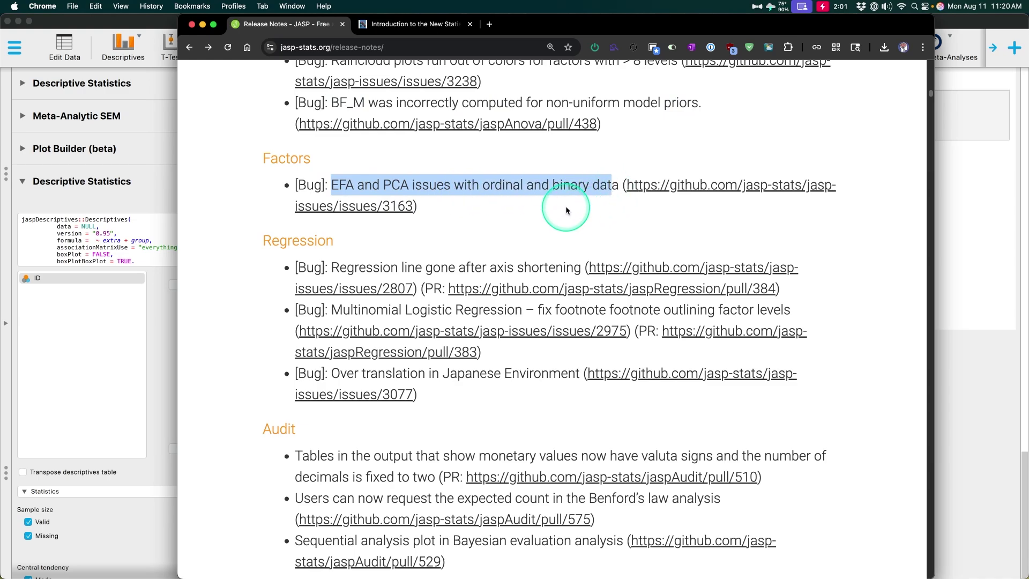
scroll(565, 205, "down", 5)
left_click_drag(361, 101, 576, 94)
scroll(533, 88, "down", 3)
scroll(570, 91, "up", 2)
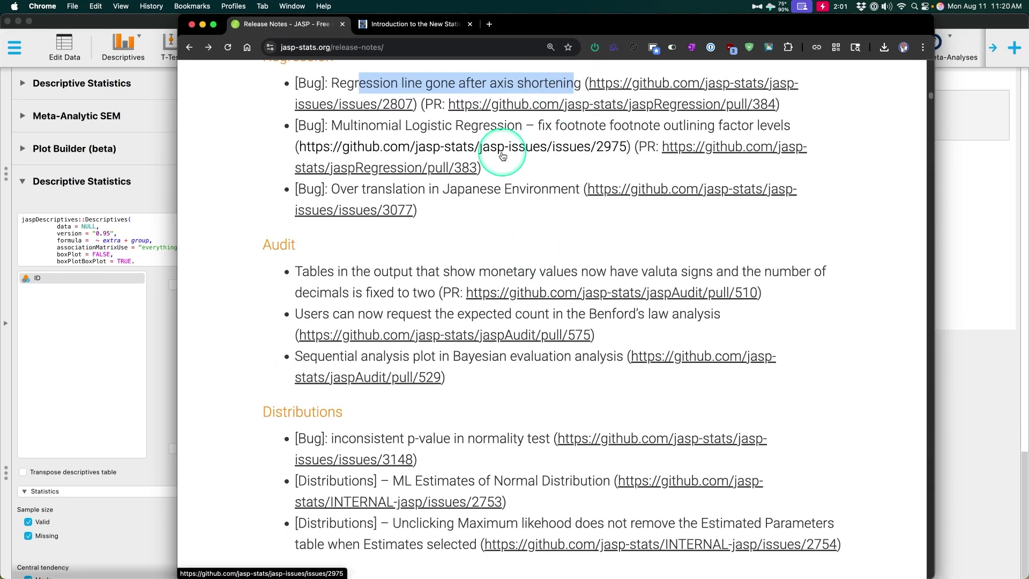
scroll(504, 225, "up", 3)
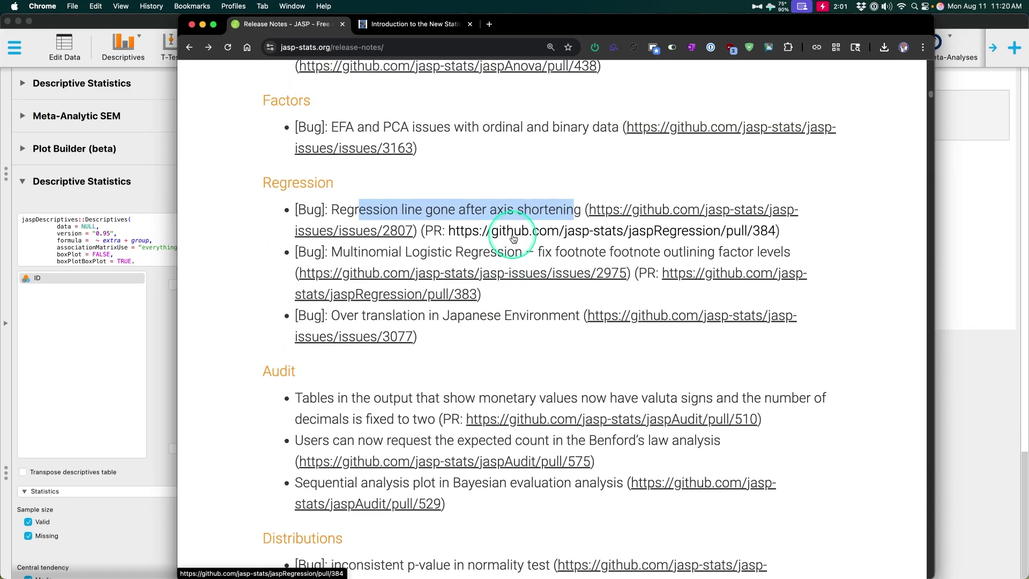
scroll(518, 238, "down", 6)
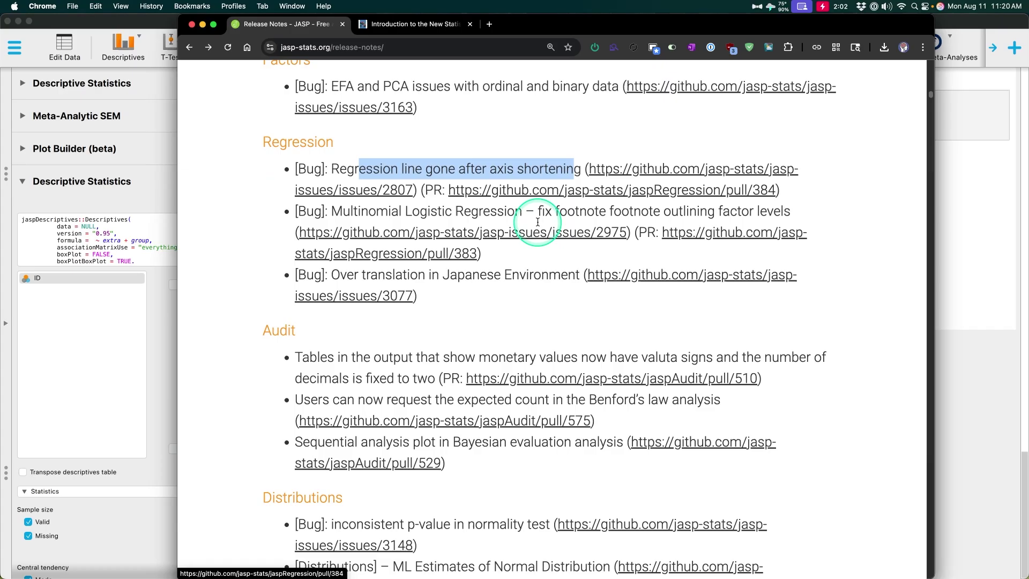
- Scroll to the Reliability entries and highlight the unidimensional reliability bug description
scroll(538, 226, "down", 6)
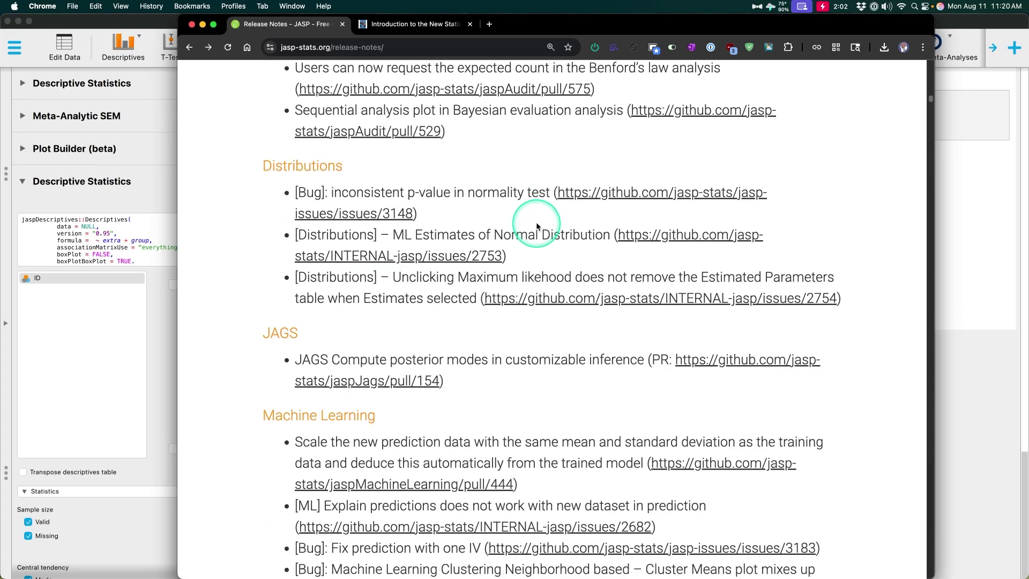
scroll(538, 226, "down", 8)
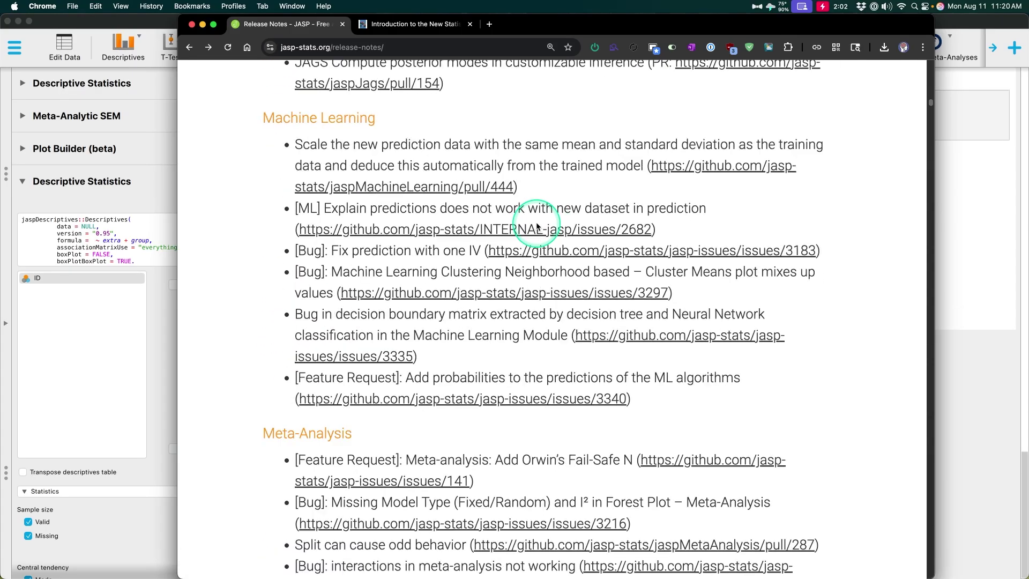
scroll(540, 261, "down", 9)
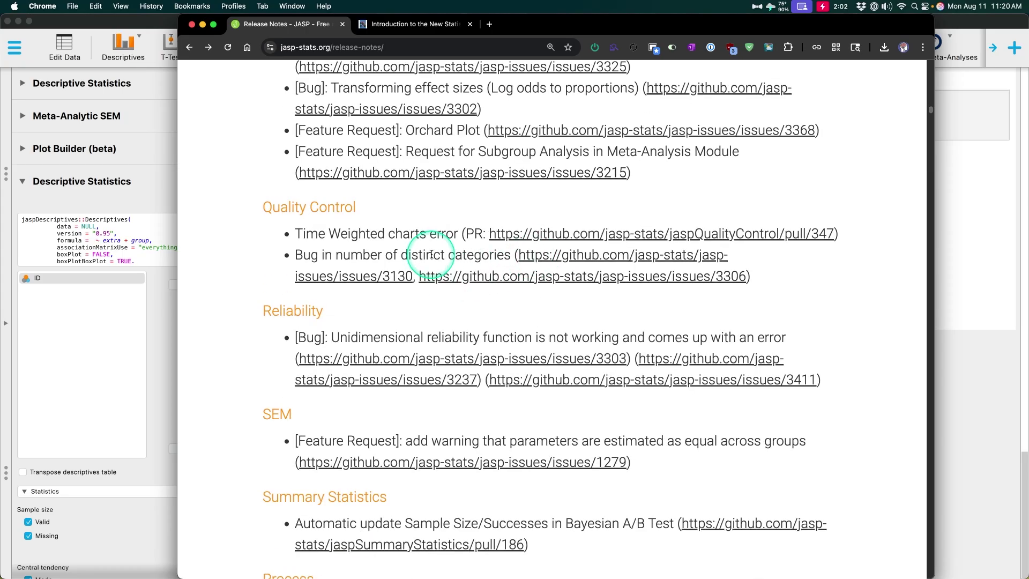
scroll(436, 251, "down", 1)
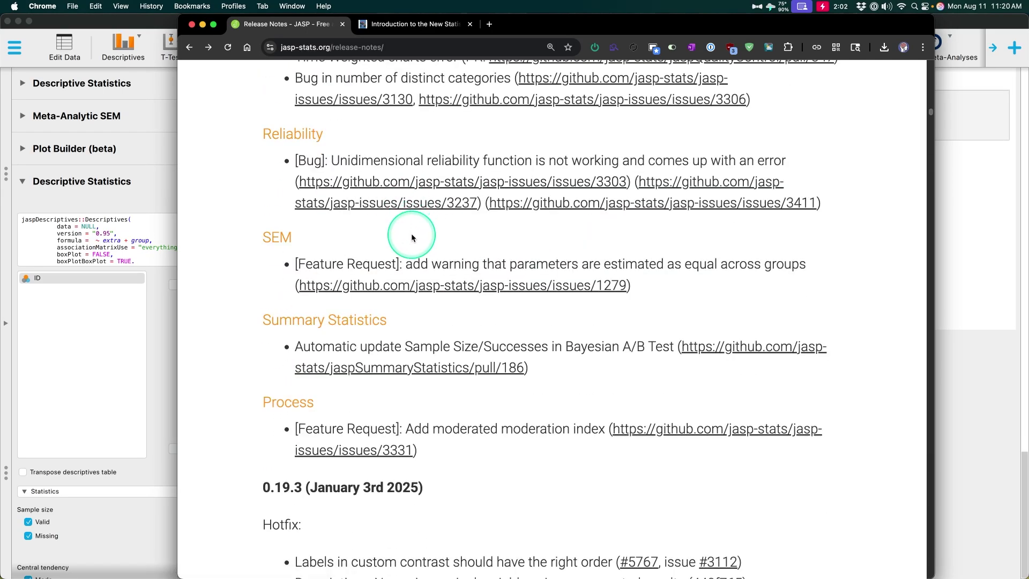
left_click_drag(331, 161, 775, 161)
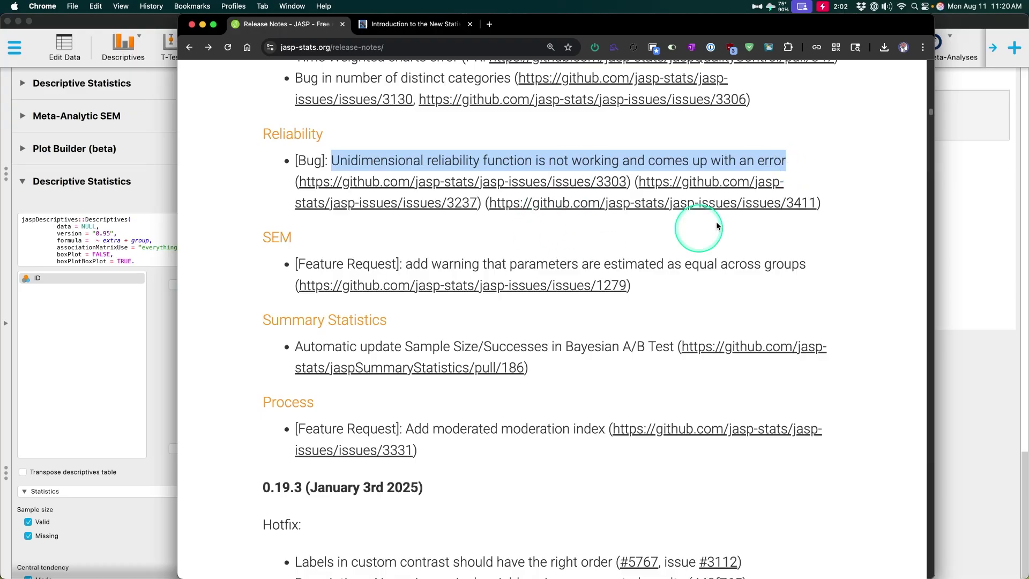
scroll(492, 202, "down", 2)
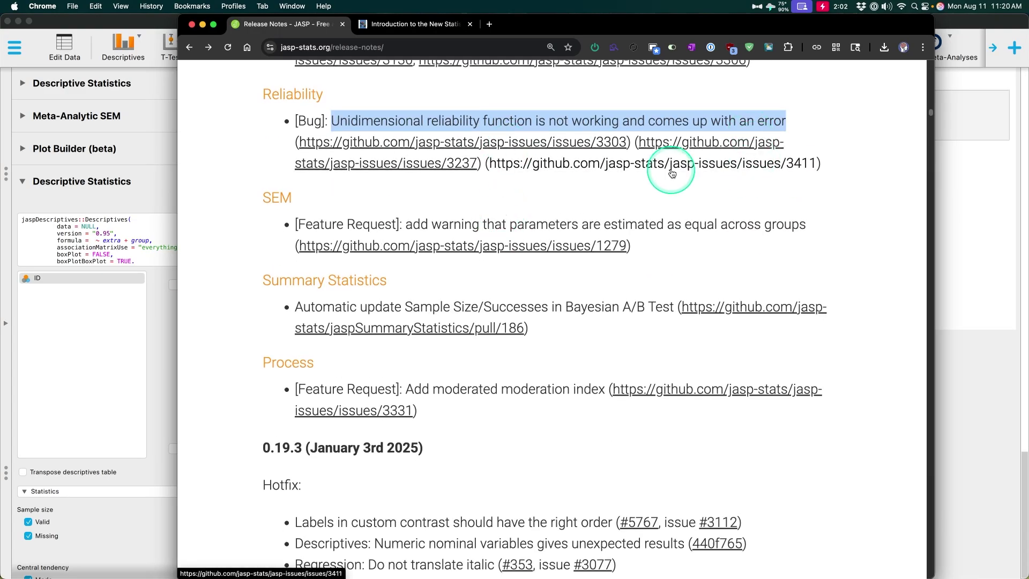
scroll(713, 200, "down", 1)
left_click(745, 201)
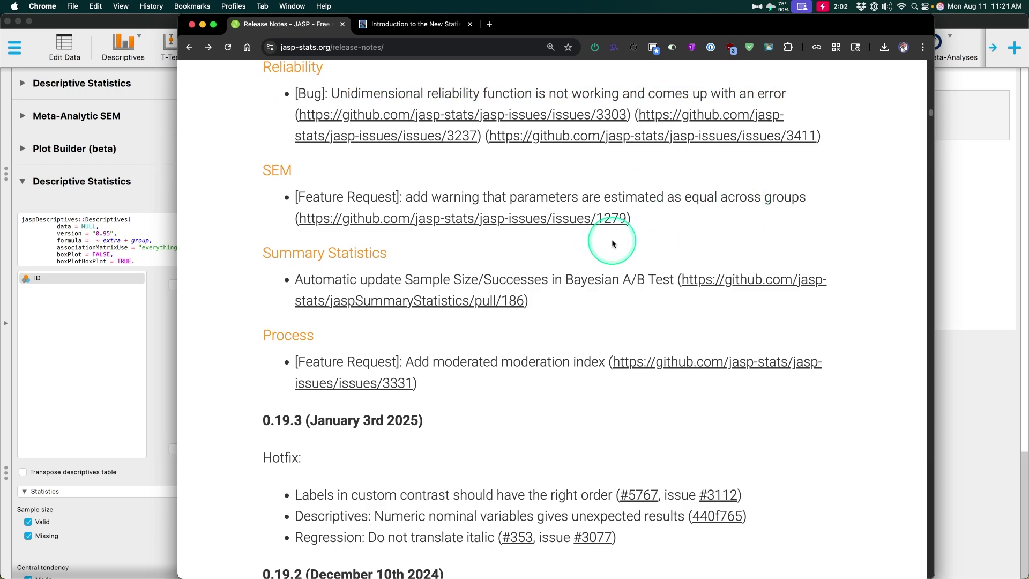
- Highlight the Summary Statistics A/B Test note, moderated moderation index request and Process heading
scroll(612, 240, "down", 2)
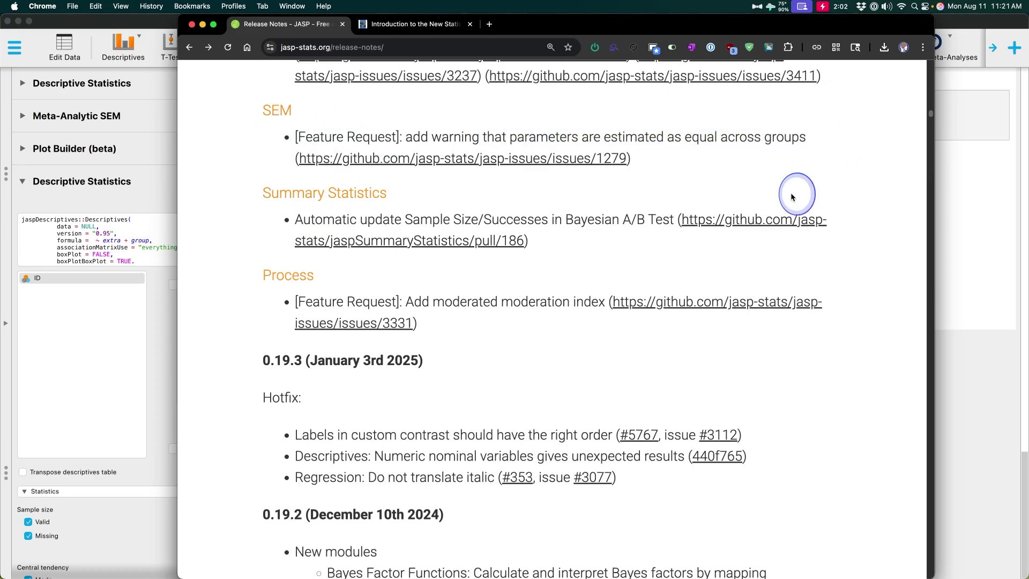
left_click_drag(335, 219, 662, 221)
left_click(654, 247)
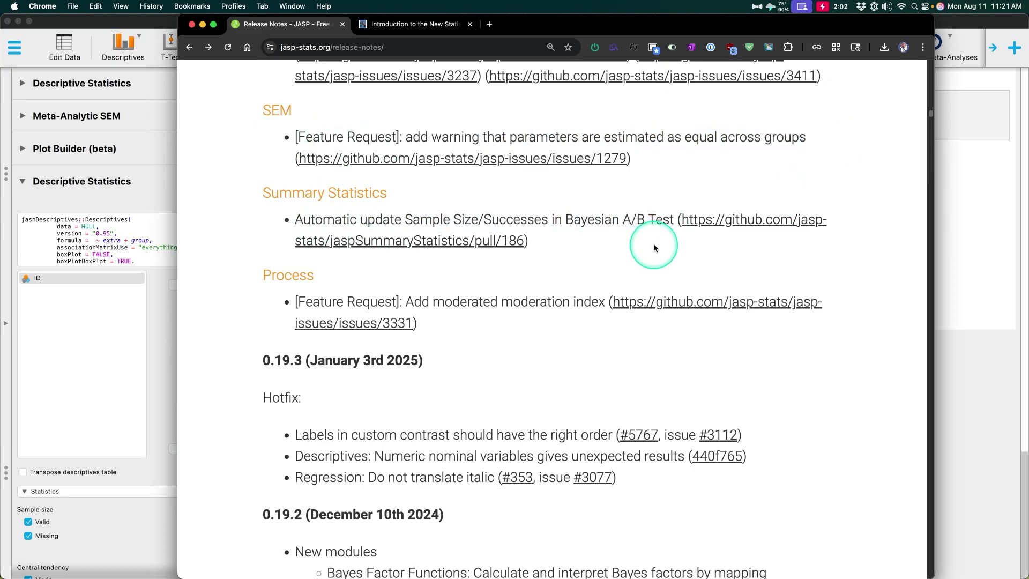
left_click_drag(325, 301, 606, 300)
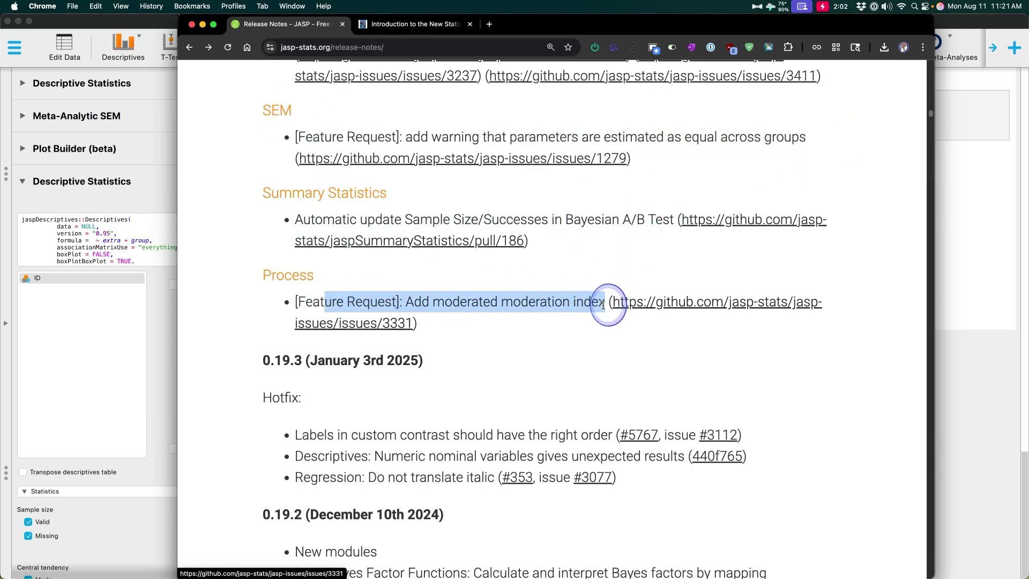
double_click(300, 279)
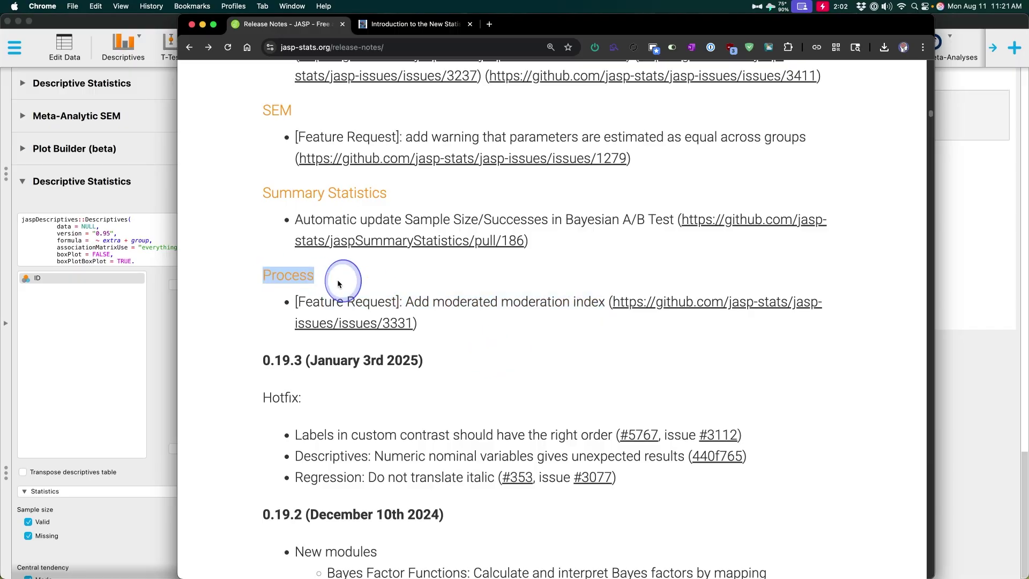
left_click(252, 280)
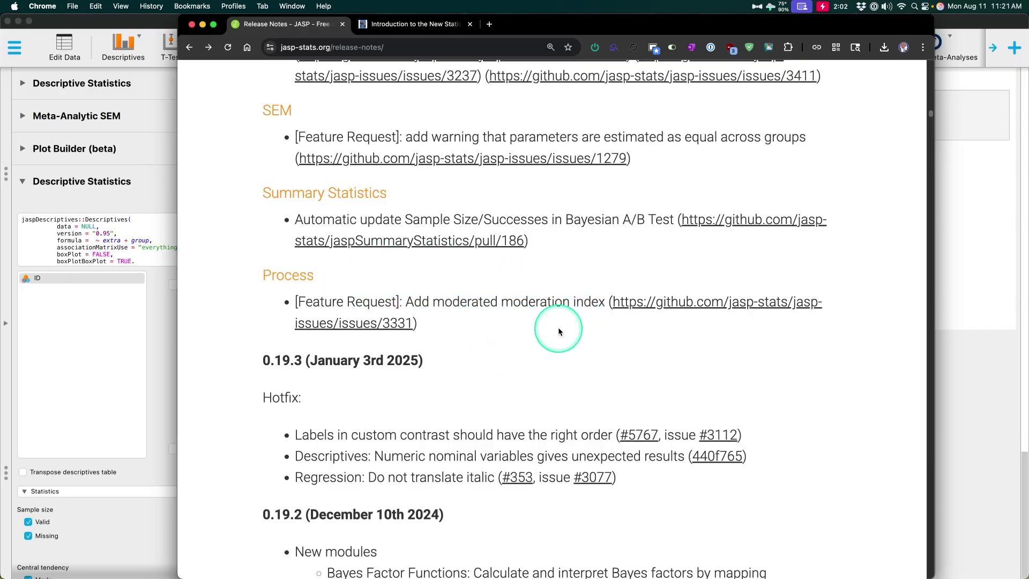
scroll(552, 268, "up", 20)
- In JASP, add a Classical Process Model analysis from the Process menu
key("super+Tab")
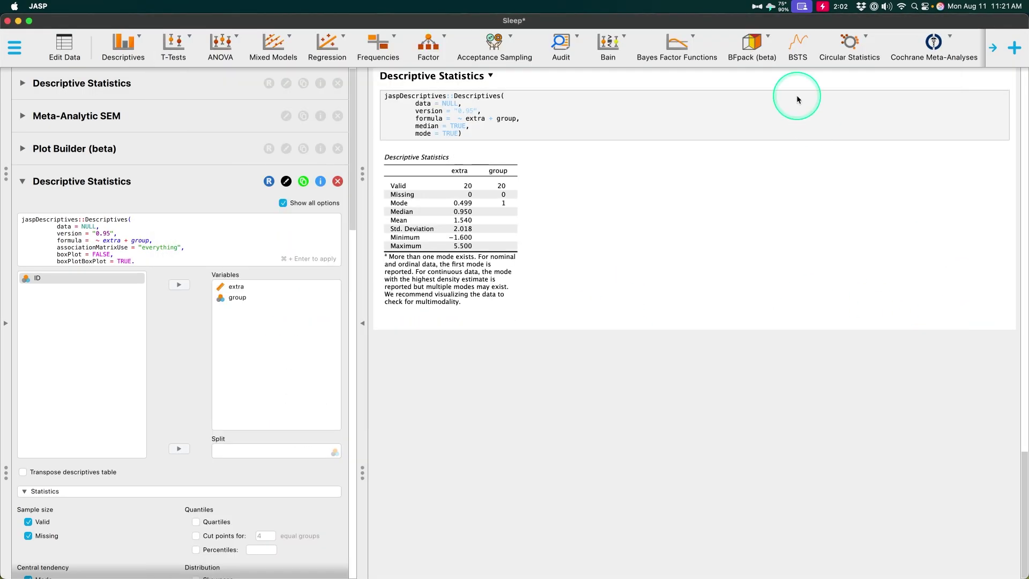
scroll(759, 62, "right", 10)
scroll(762, 63, "right", 3)
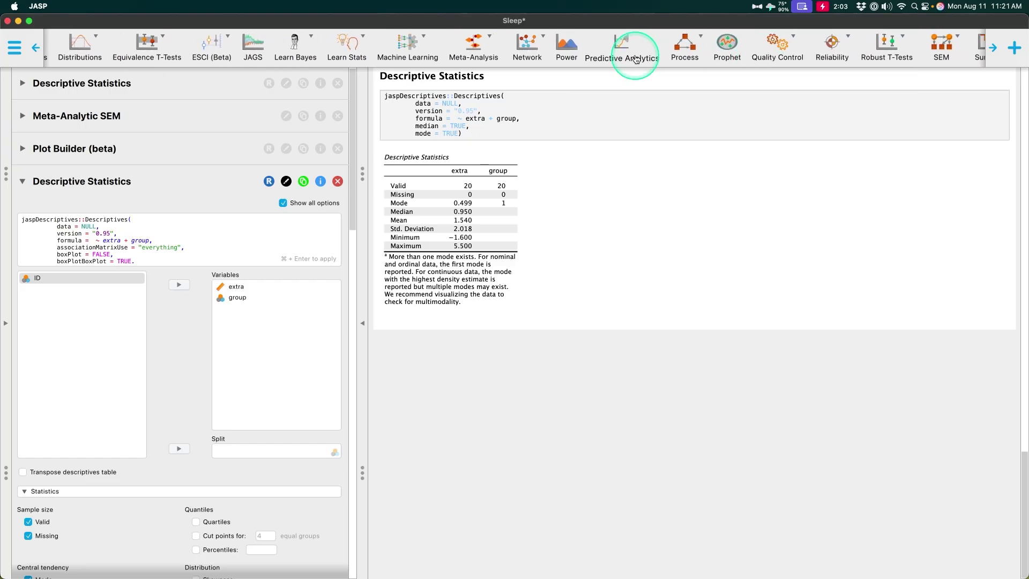
left_click(690, 51)
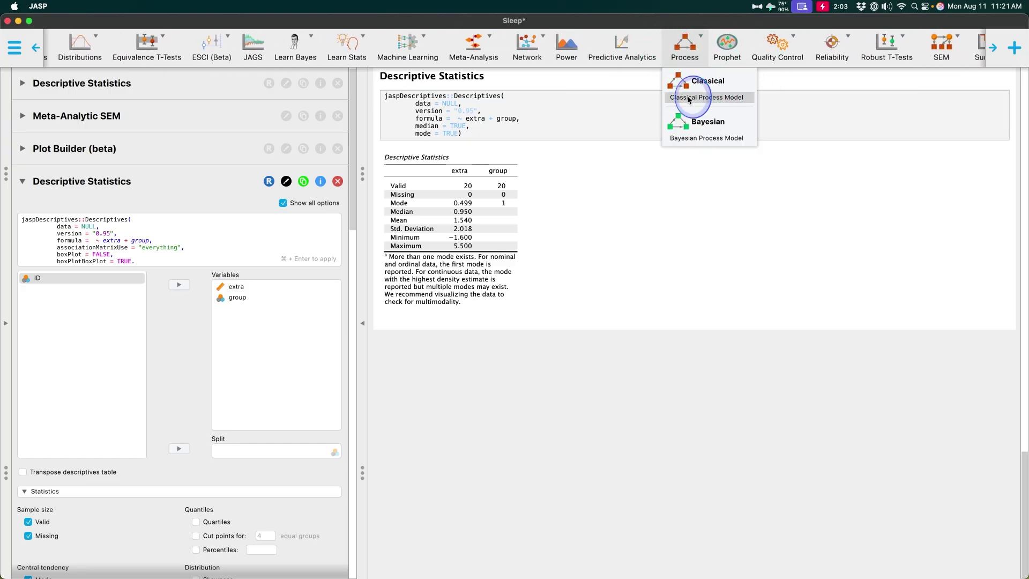
left_click(680, 98)
- Expand the Models and Options sections to review them, then collapse the analysis panel
left_click(158, 430)
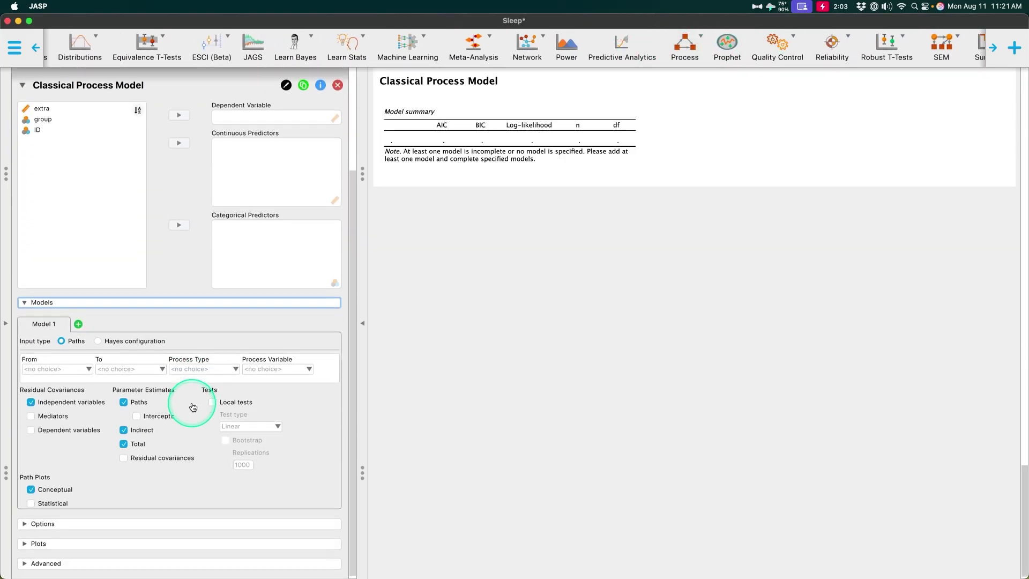
left_click(168, 522)
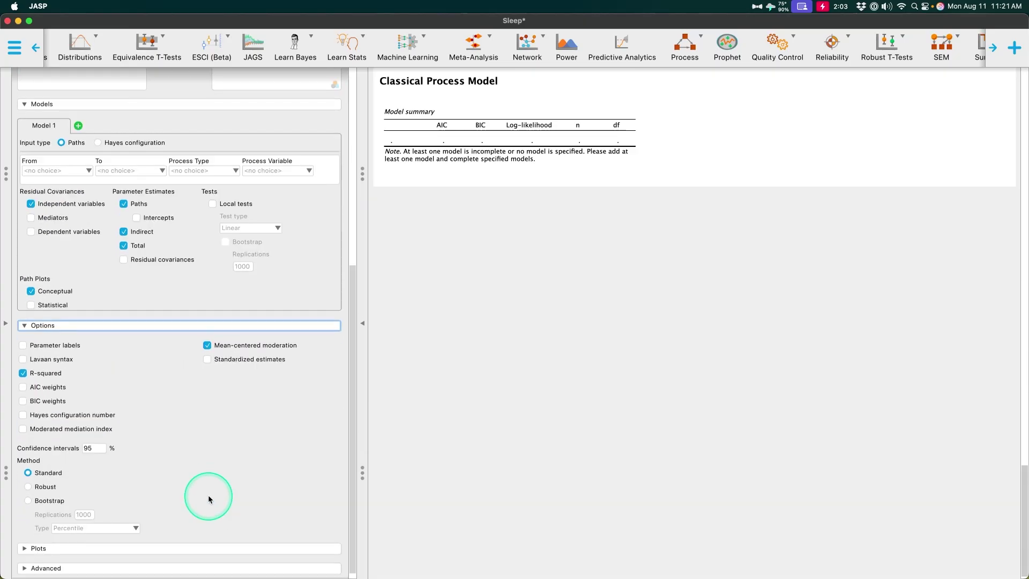
scroll(207, 499, "up", 10)
left_click(205, 213)
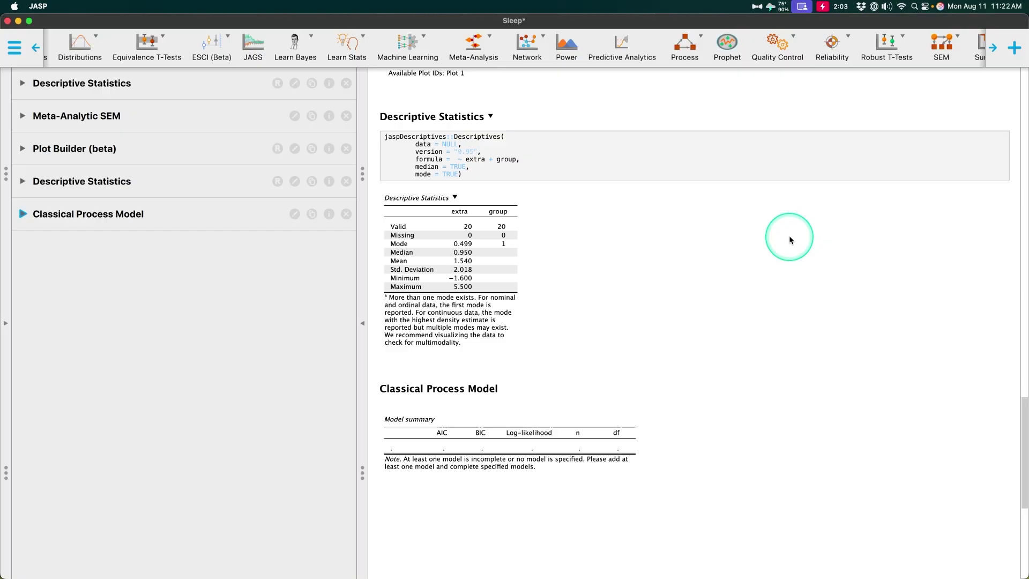
scroll(804, 194, "up", 20)
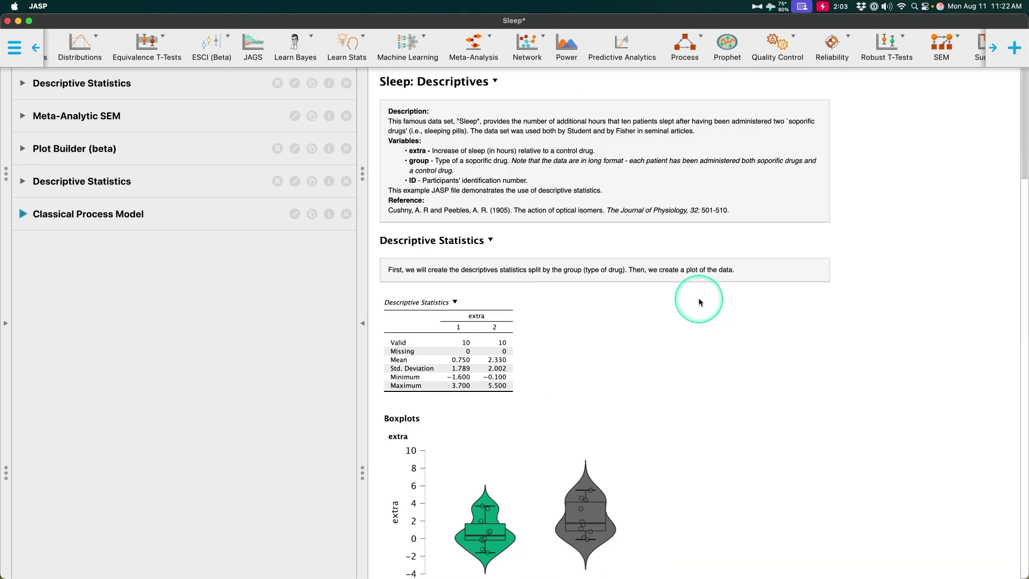
key("ctrl+Up")
left_click(637, 310)
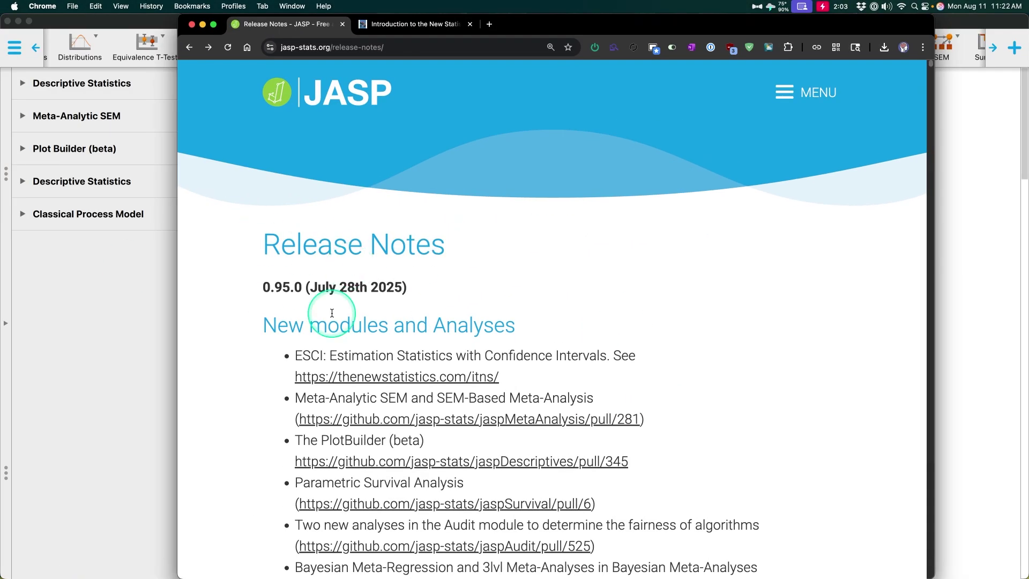
key("super+equal")
left_click_drag(397, 252, 188, 245)
left_click(690, 262)
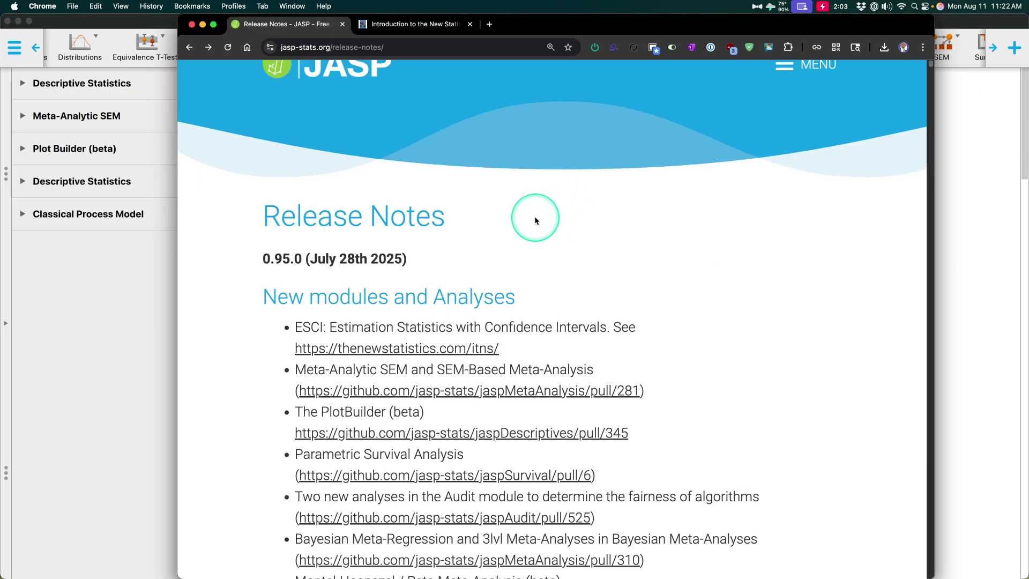
scroll(535, 218, "up", 1)
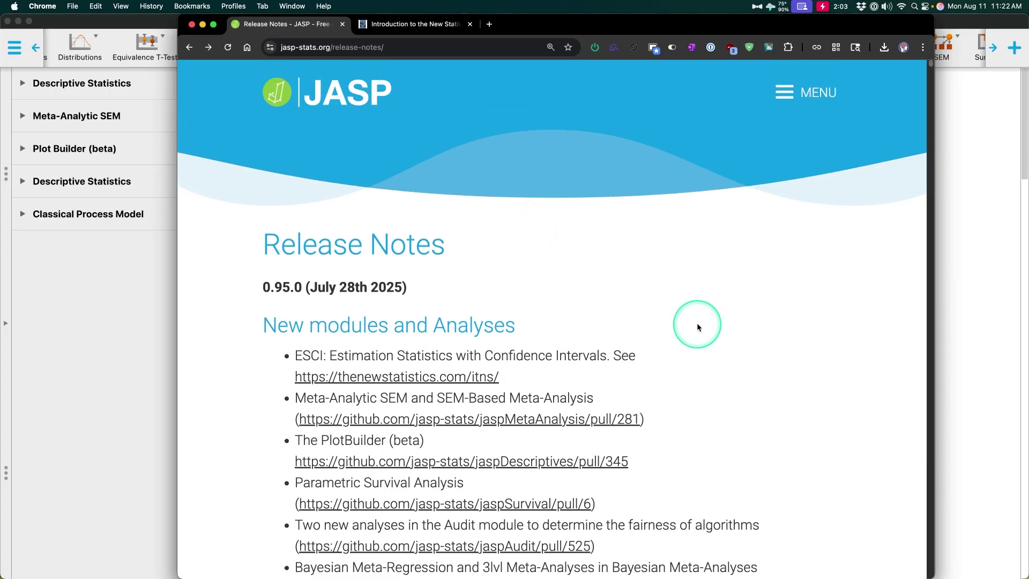